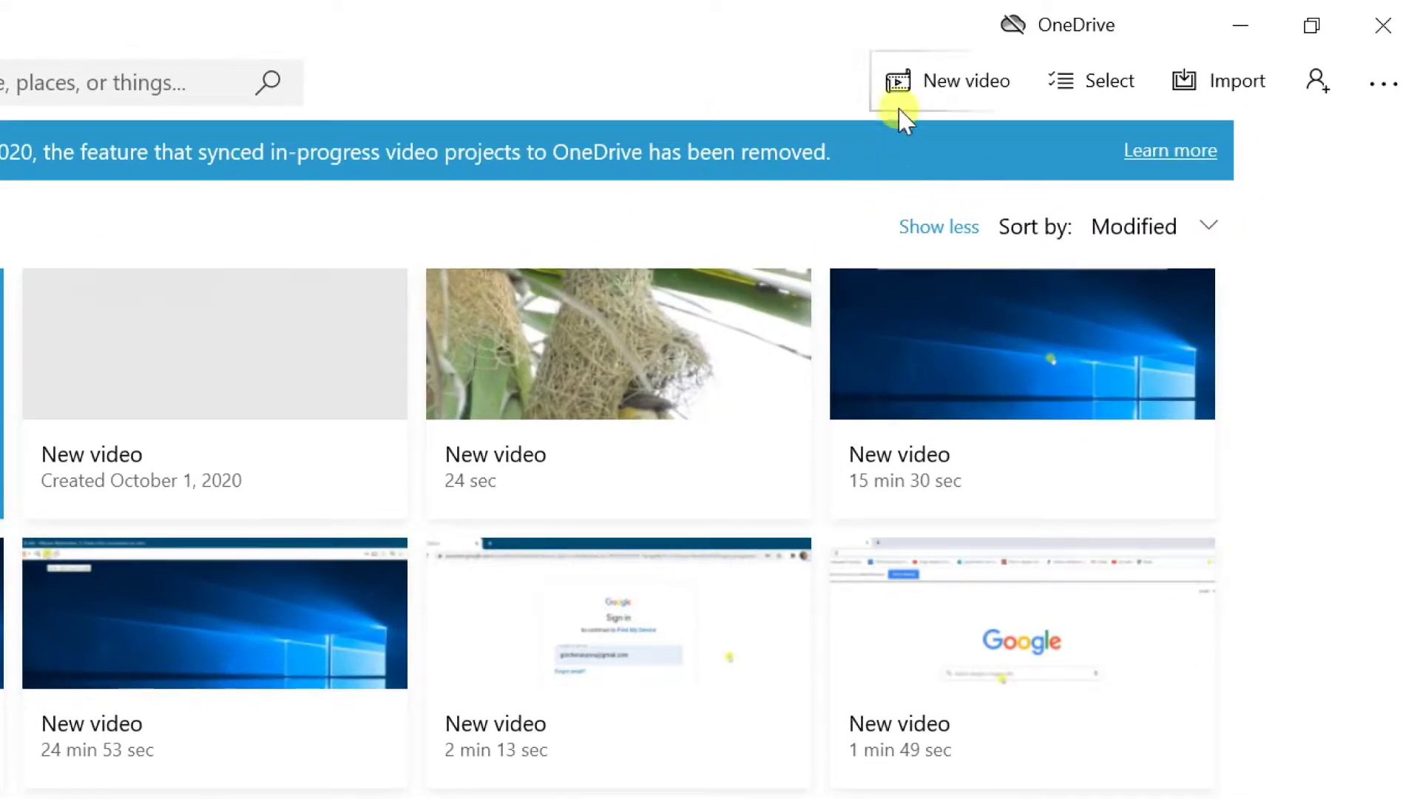
Create a blank video project and name it New video.
click(965, 90)
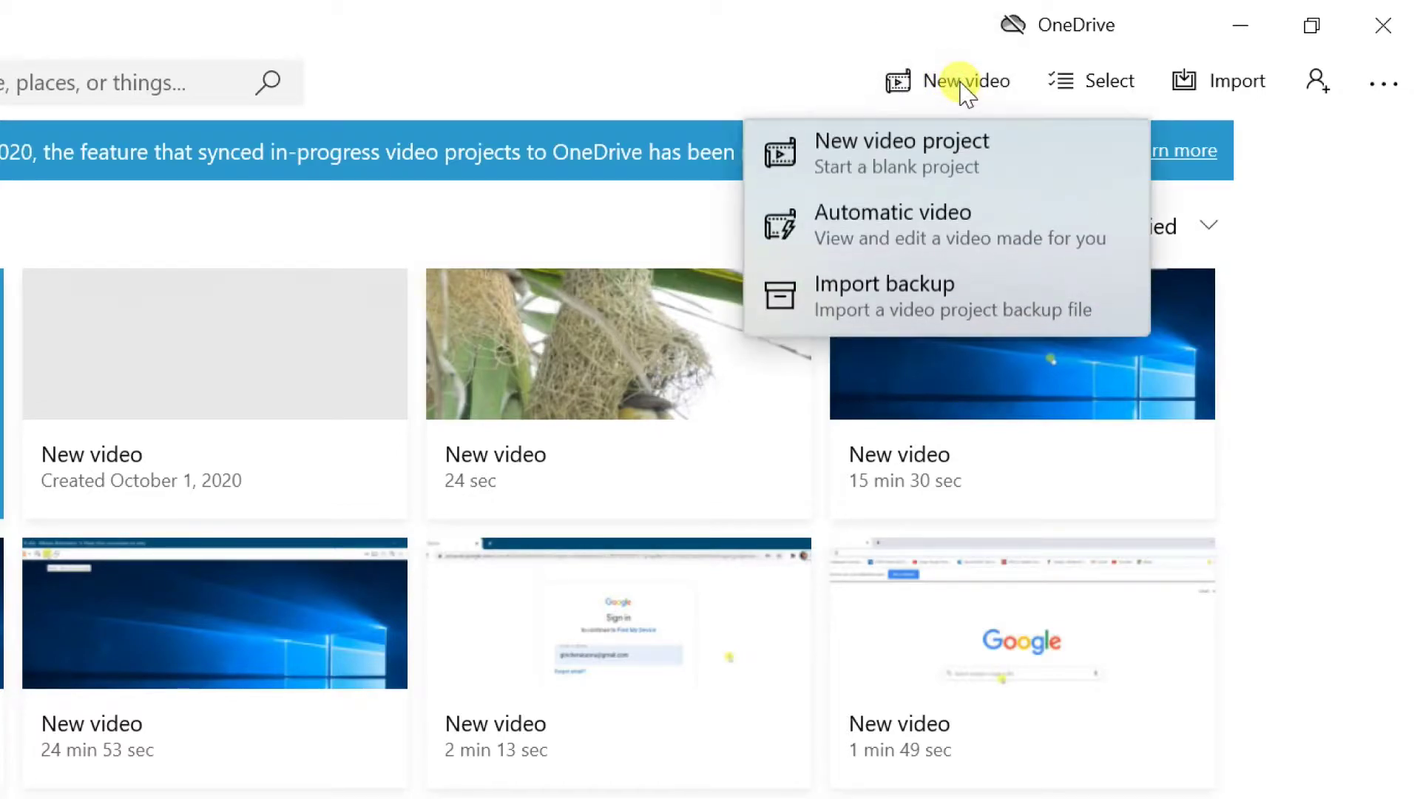
click(940, 175)
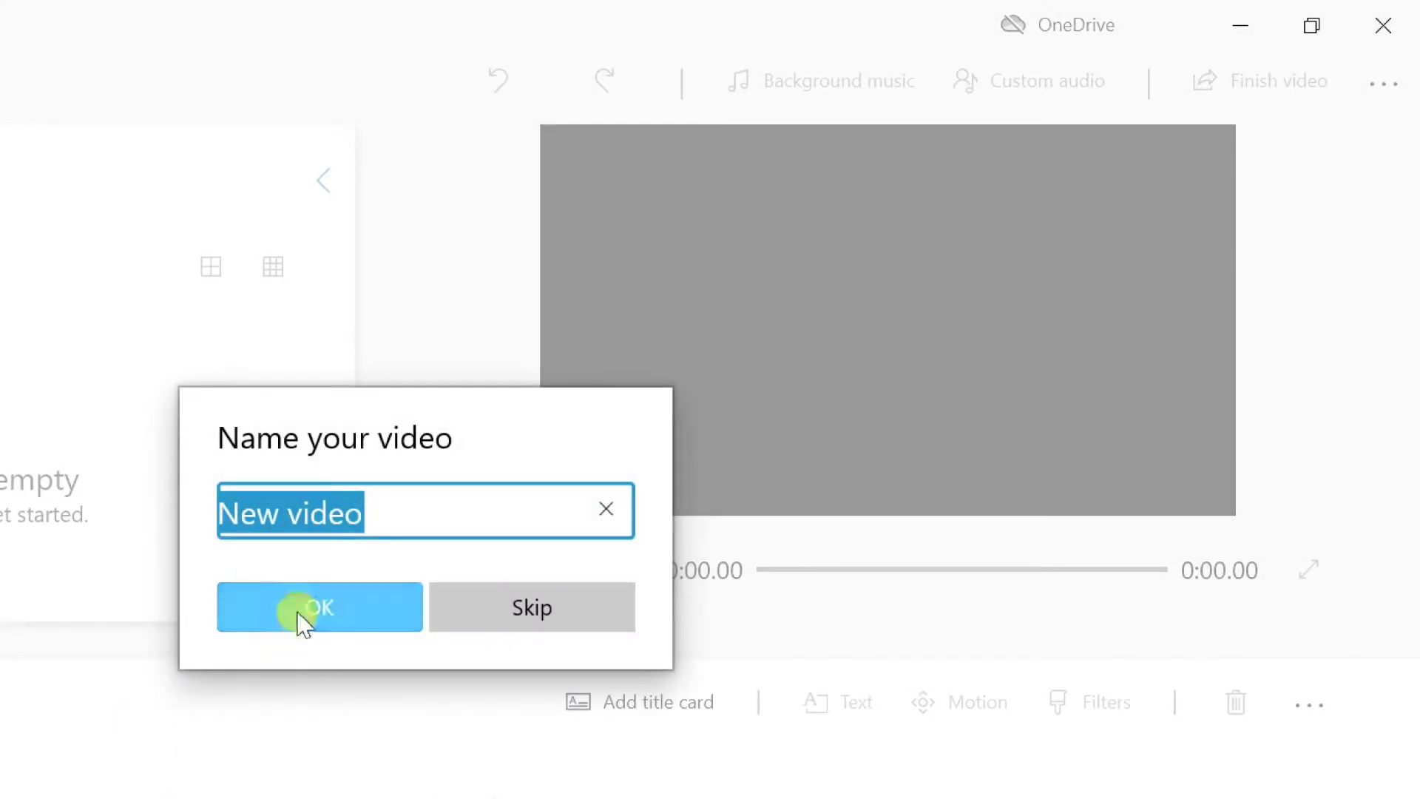
click(303, 620)
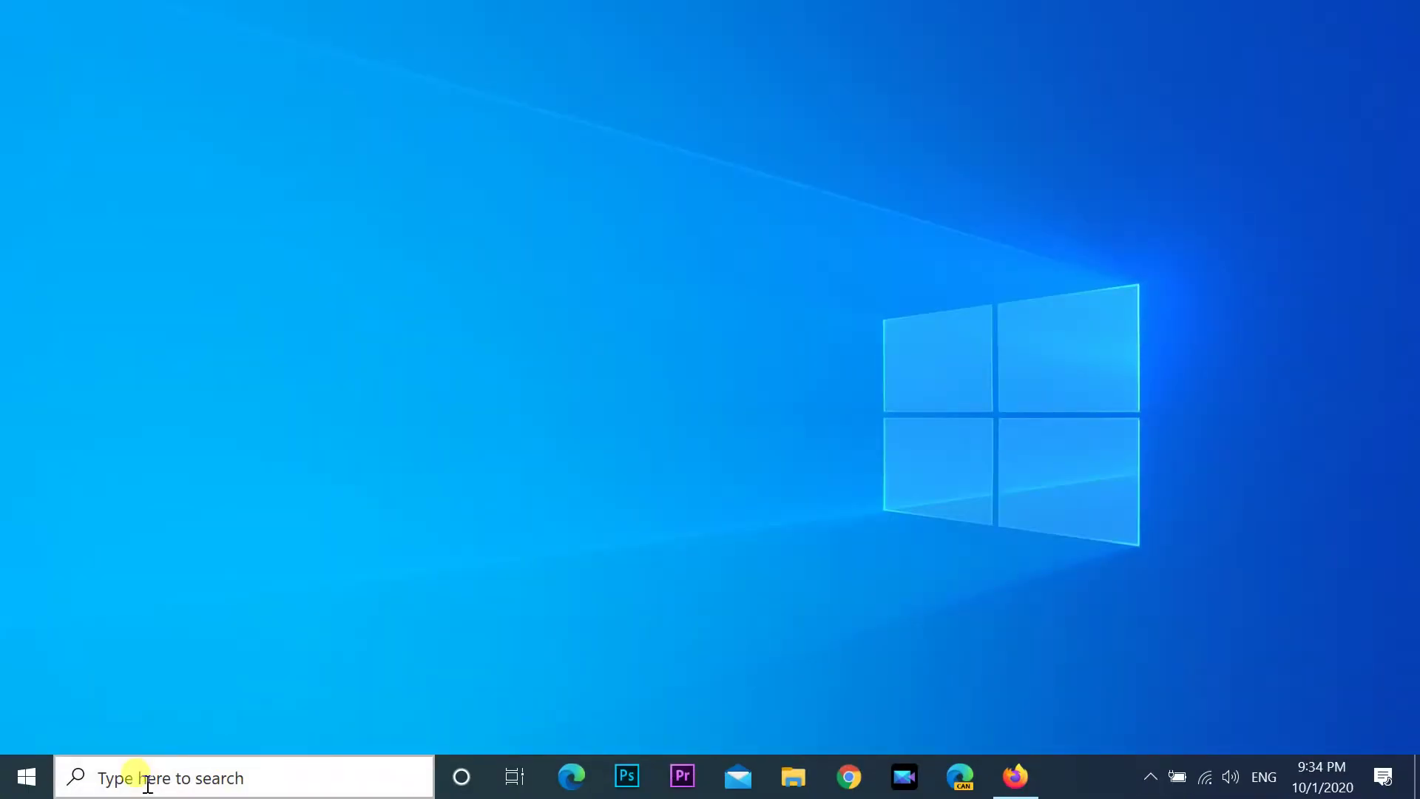
Find the Photos app among the installed apps and launch it.
click(141, 775)
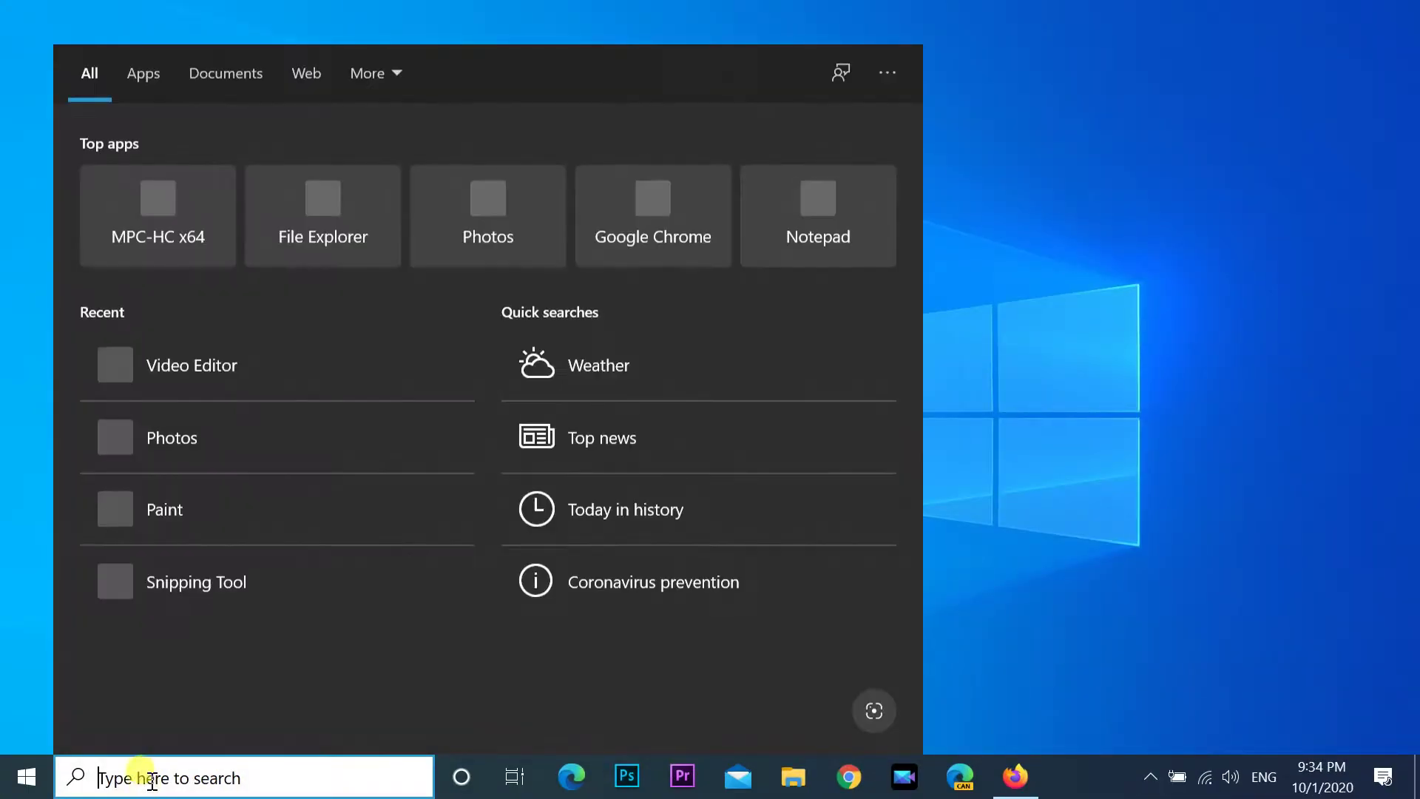
text(phot)
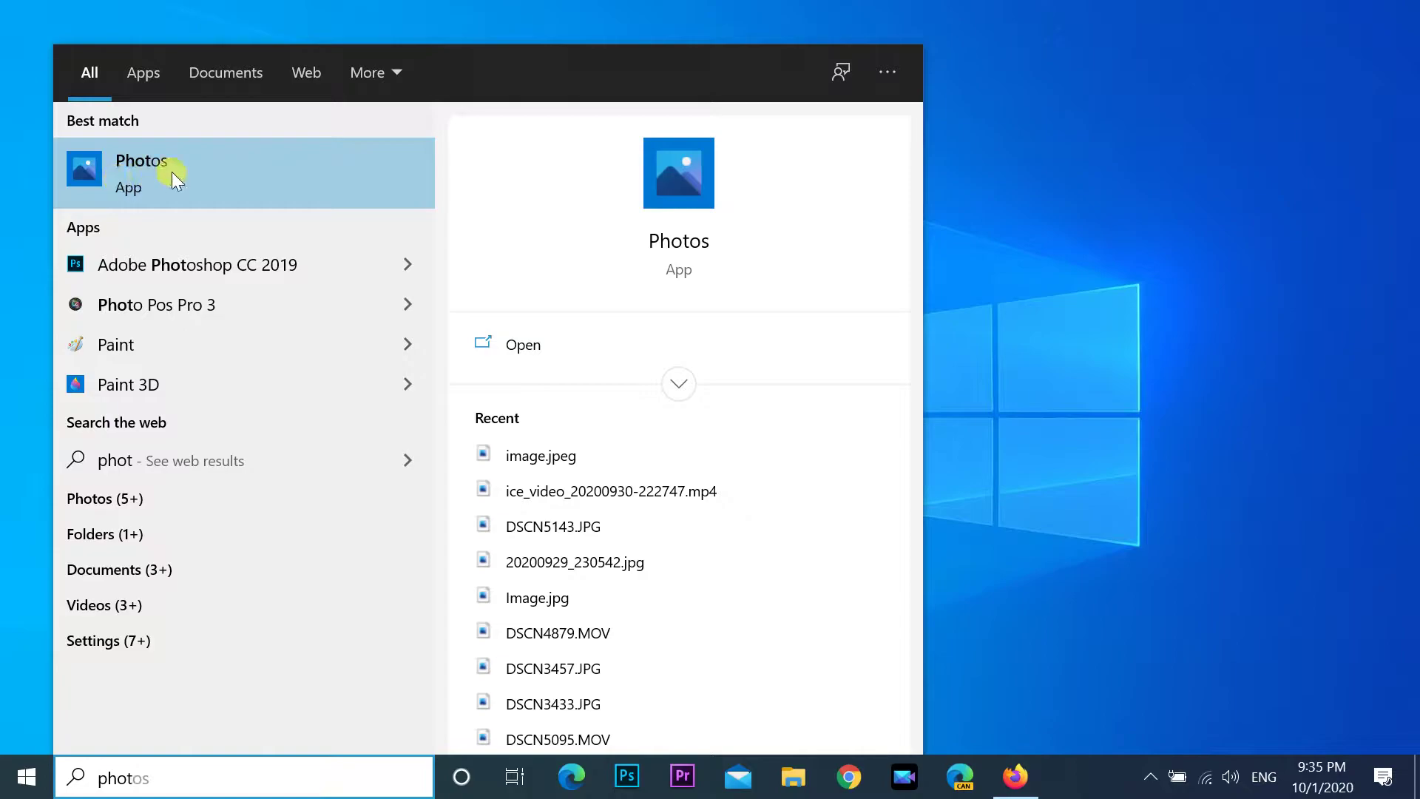
click(22, 775)
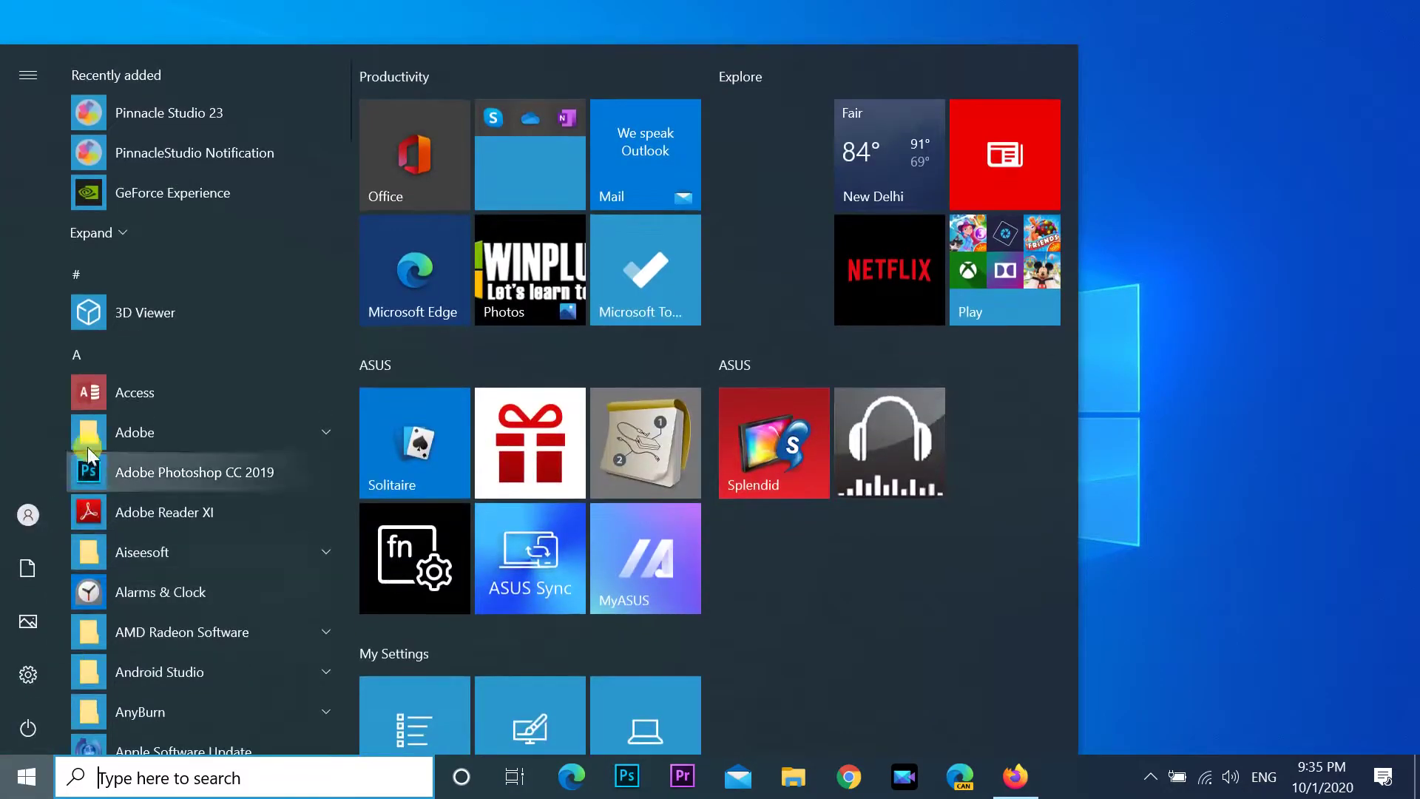
click(145, 355)
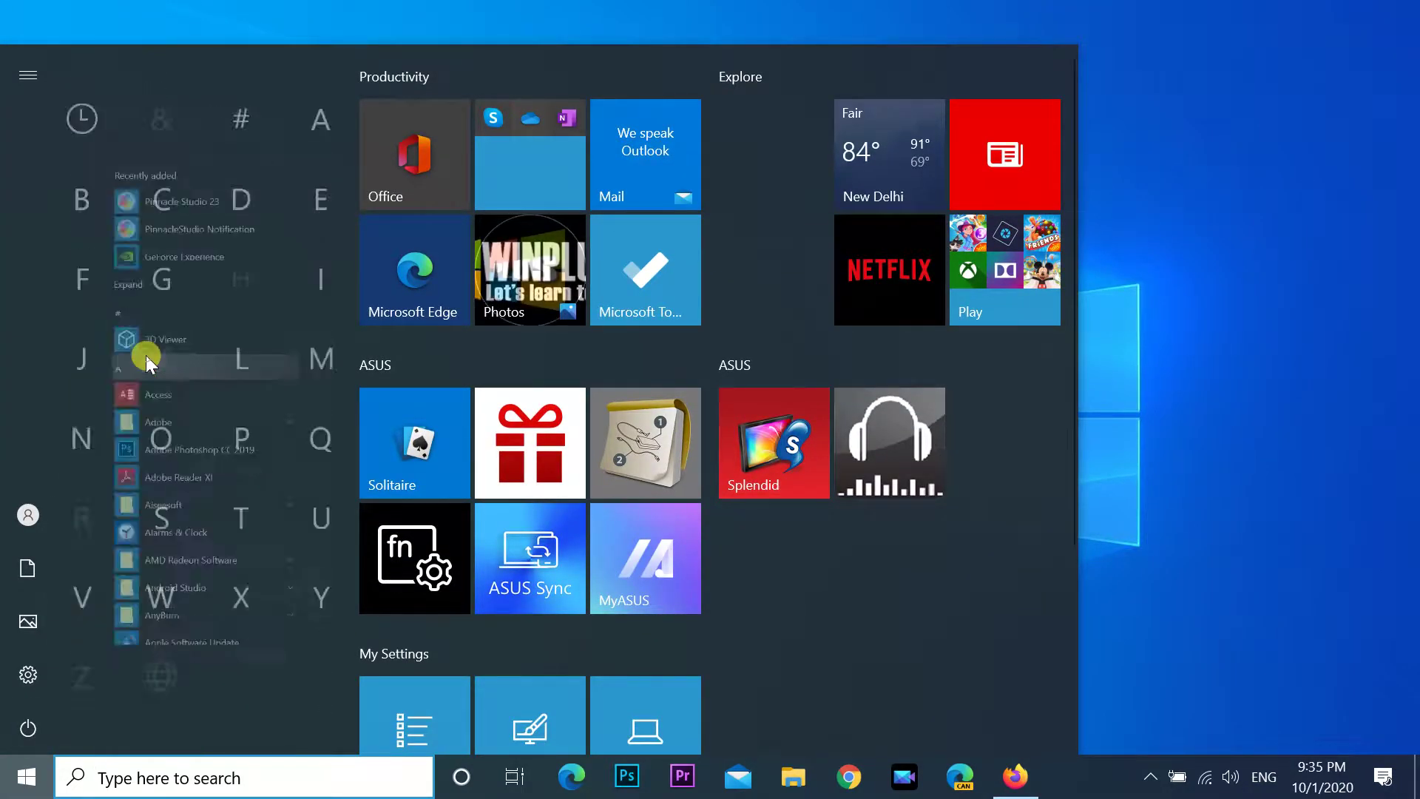
click(231, 430)
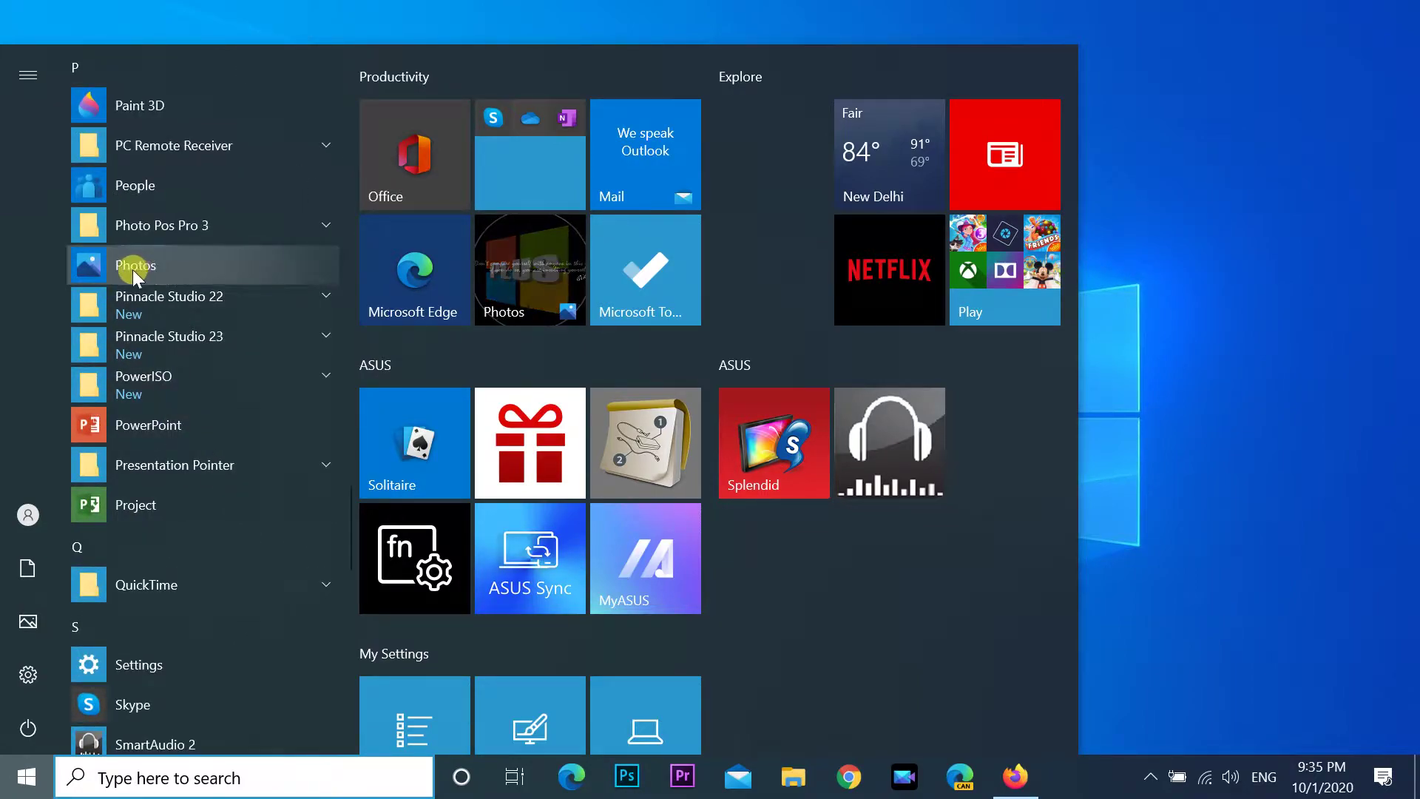
click(160, 266)
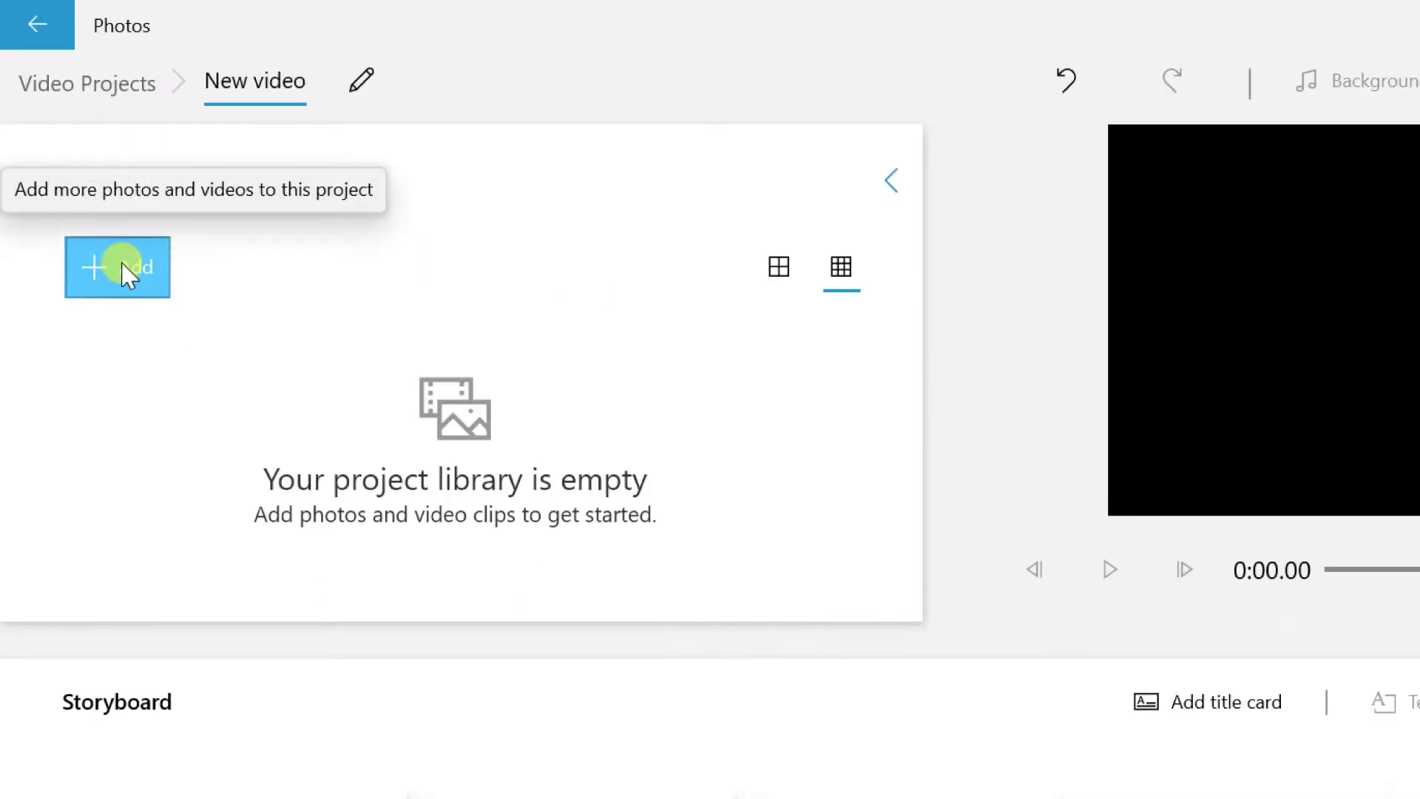
Start adding media from this PC and browse on drive E: through greenVision and Birds to the br004 Spotted dove folder.
click(122, 266)
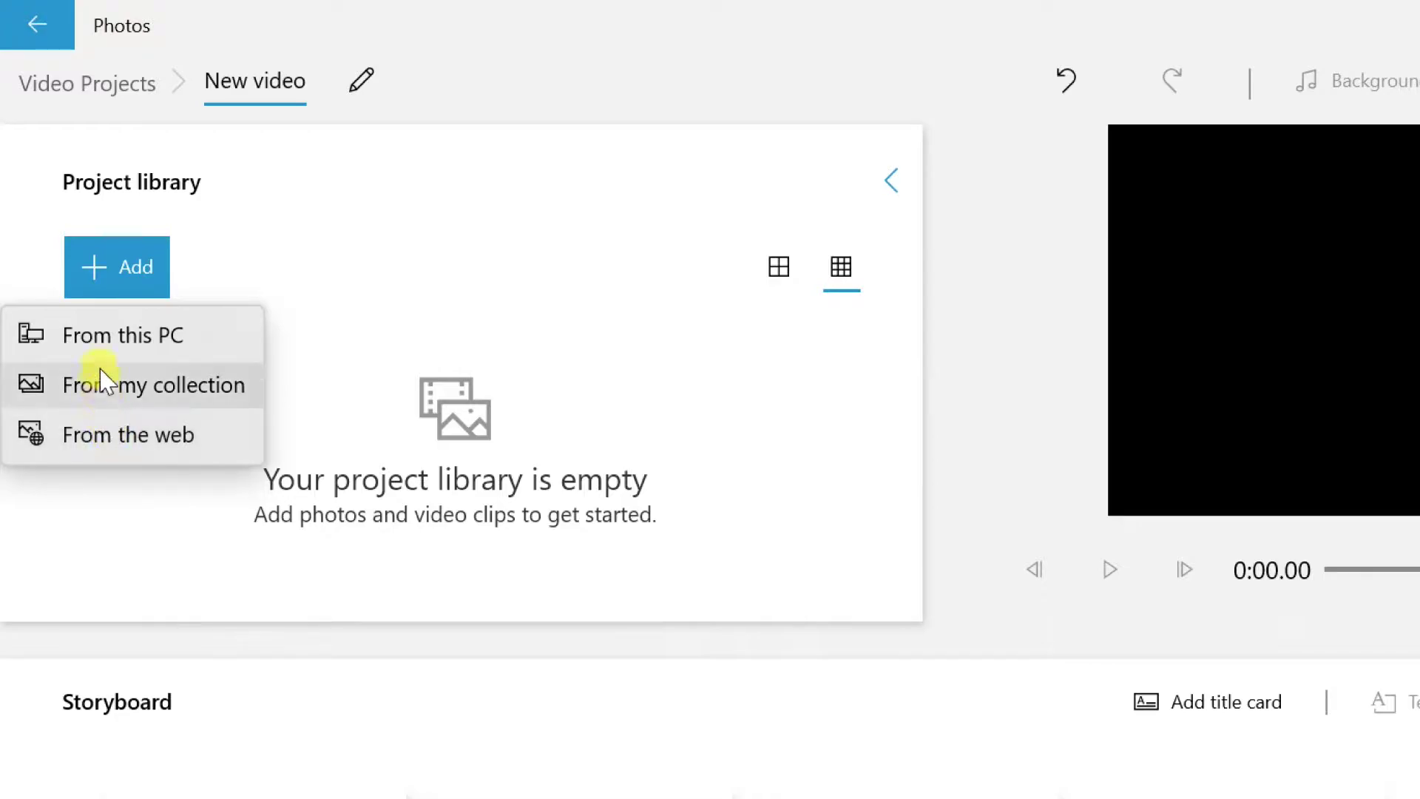
click(178, 342)
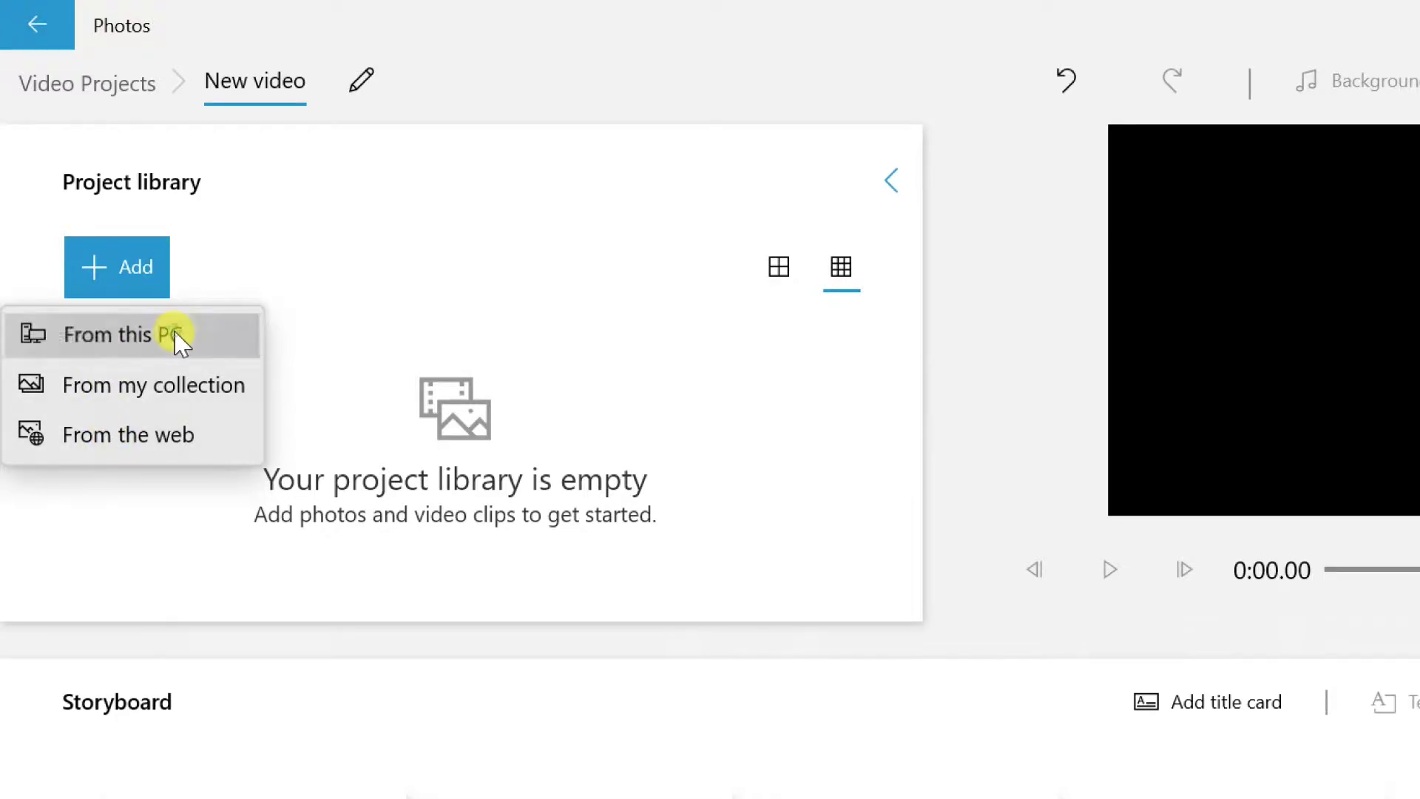
drag(244, 442, 234, 490)
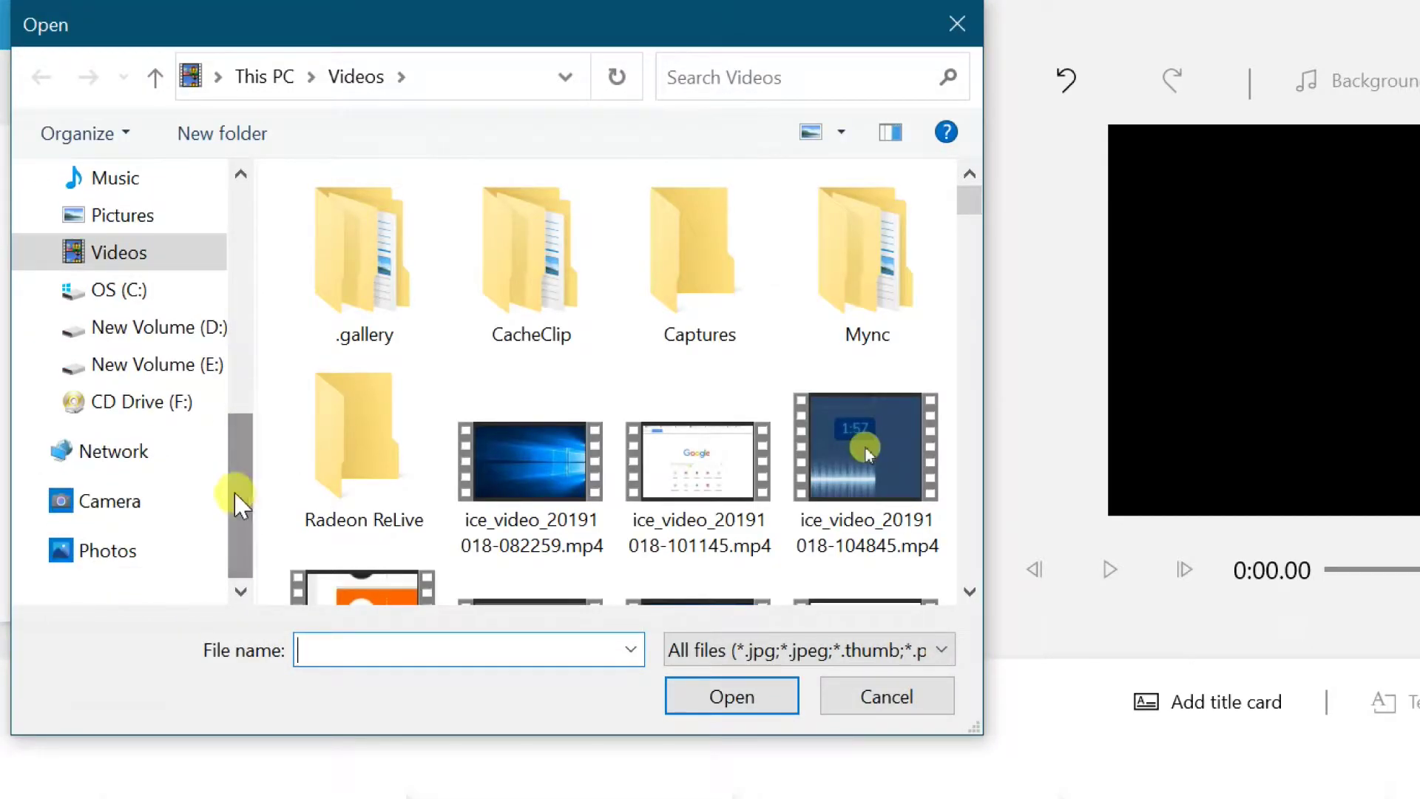
click(216, 365)
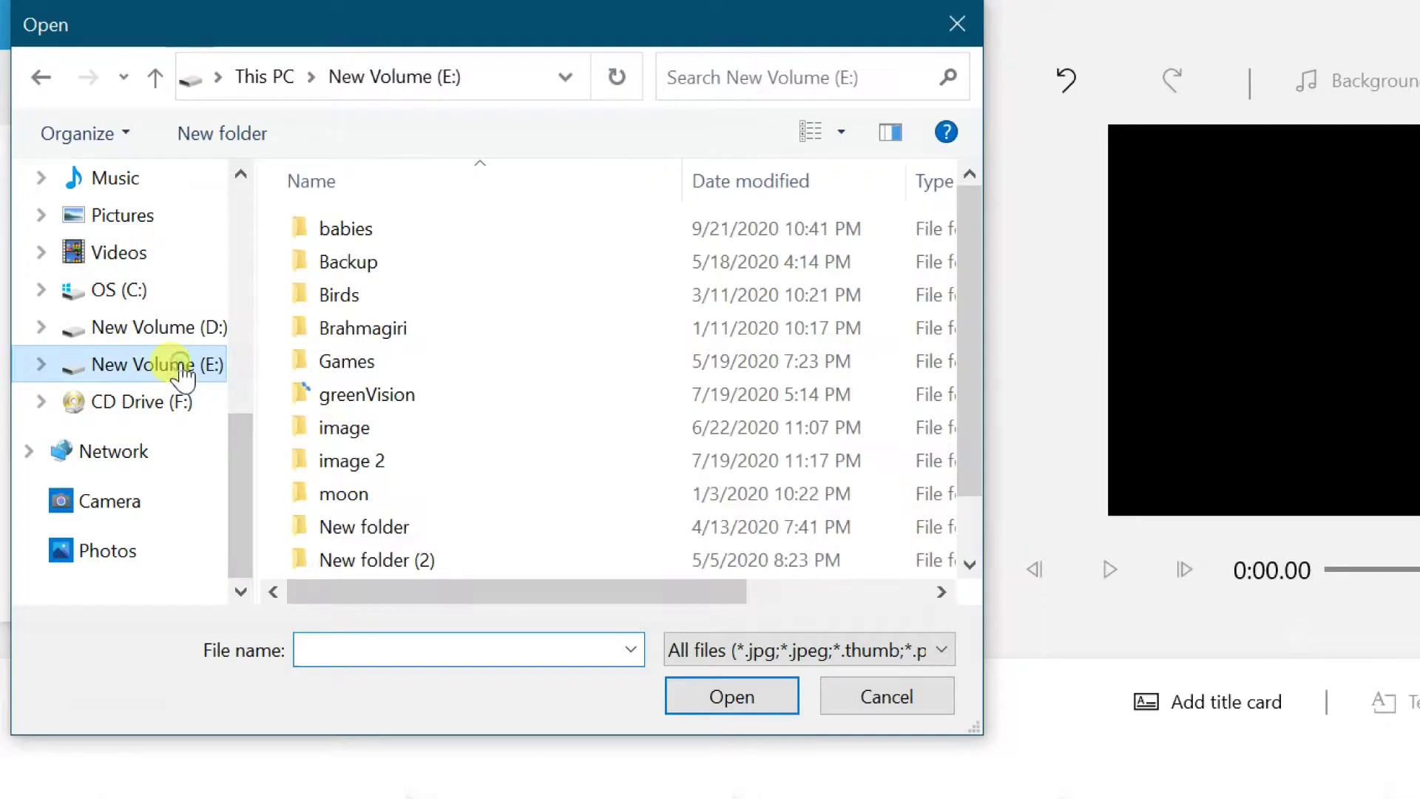
double_click(344, 400)
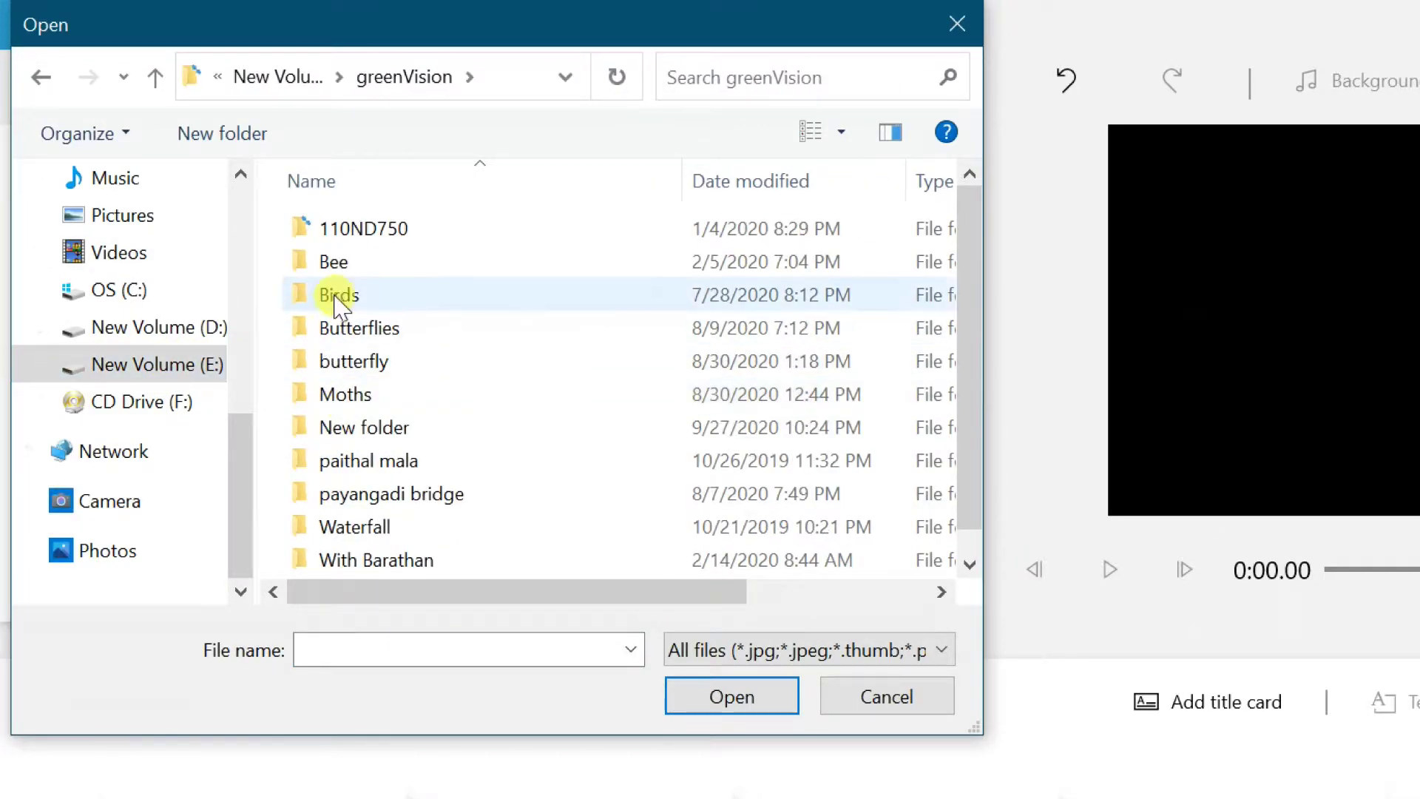
double_click(339, 296)
double_click(562, 337)
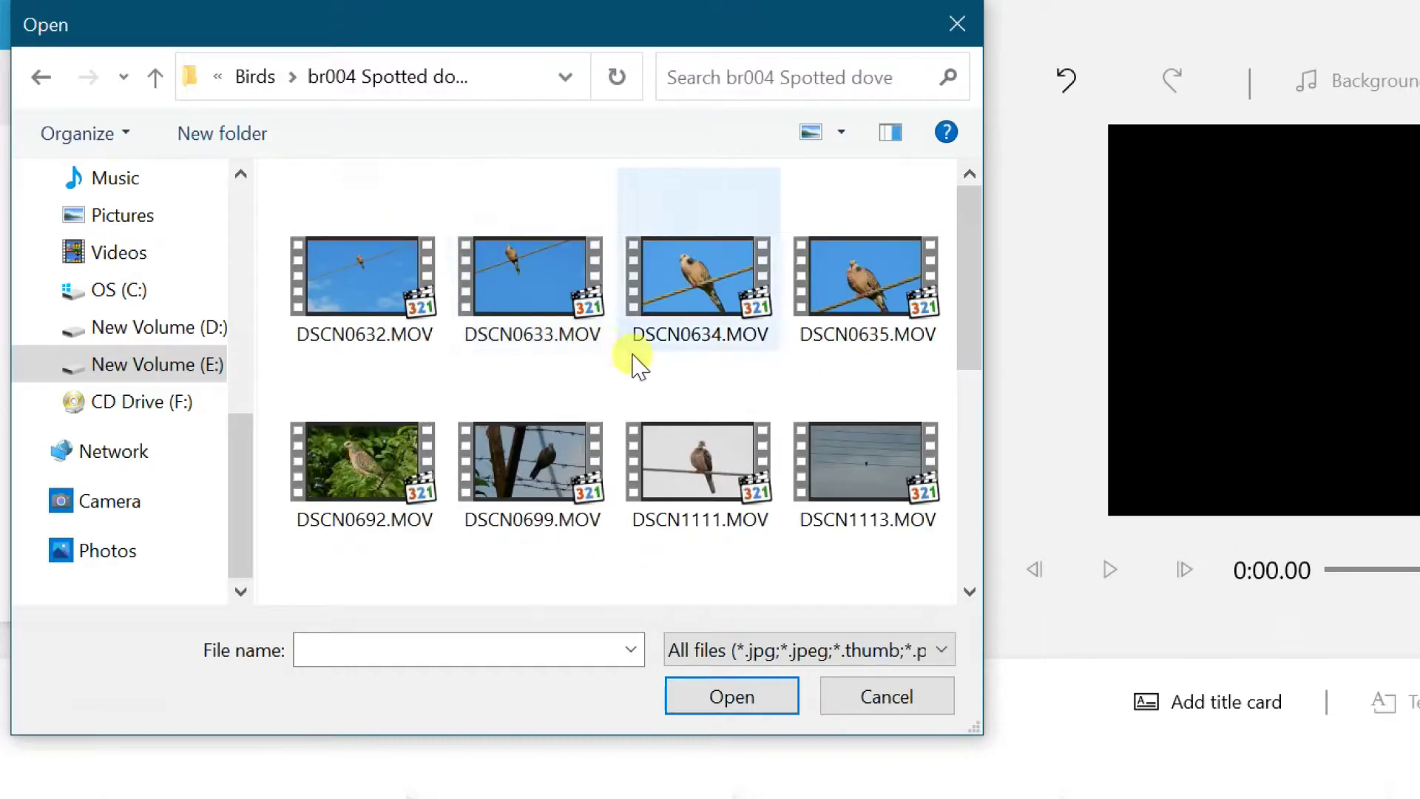
Add the clips DSCN0634.MOV, DSCN0635.MOV, DSCN0692.MOV and DSCN0699.MOV to the project library.
click(673, 325)
ctrl+click(828, 292)
ctrl+click(365, 466)
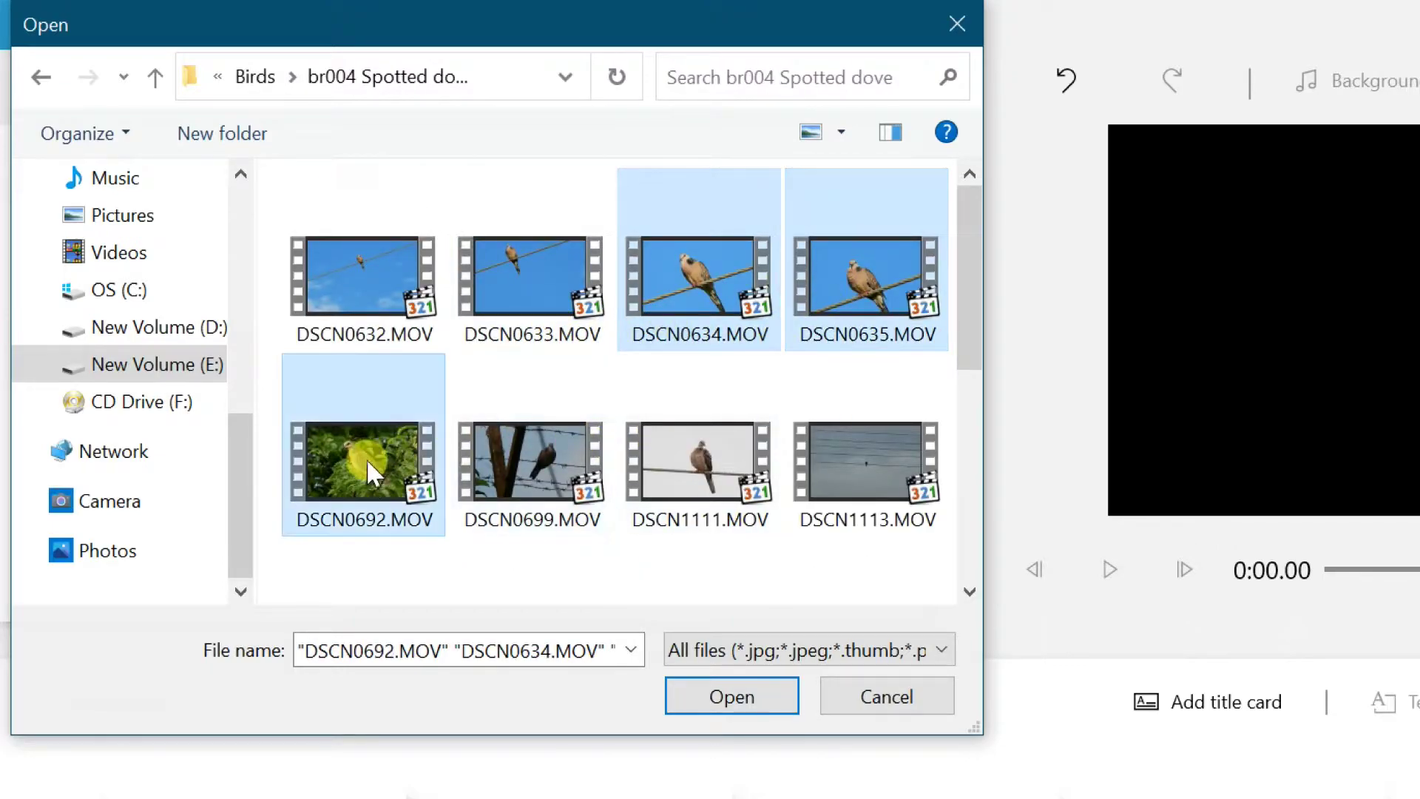
ctrl+click(535, 481)
click(724, 695)
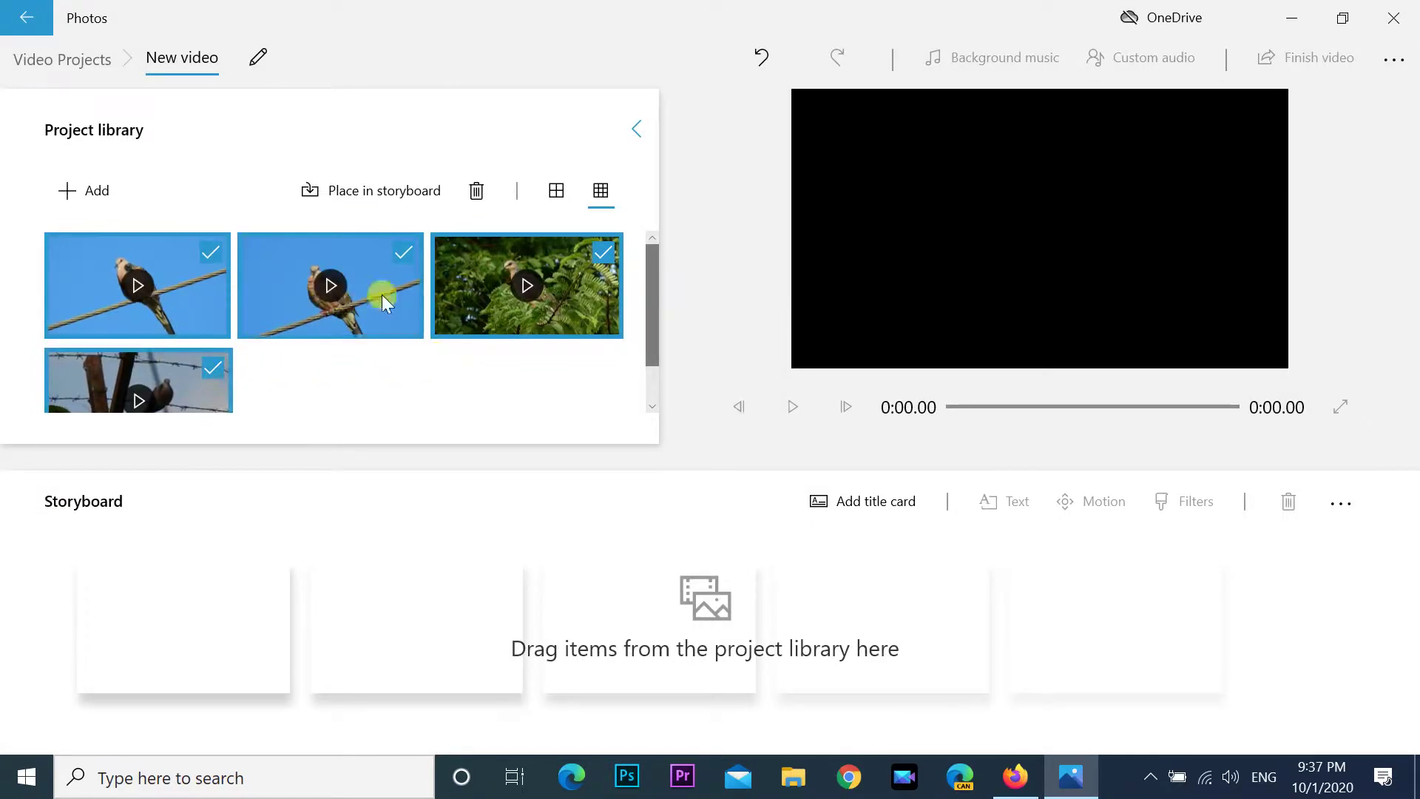
Browse the photo collection by date as a media source for the project, without adding anything.
click(95, 190)
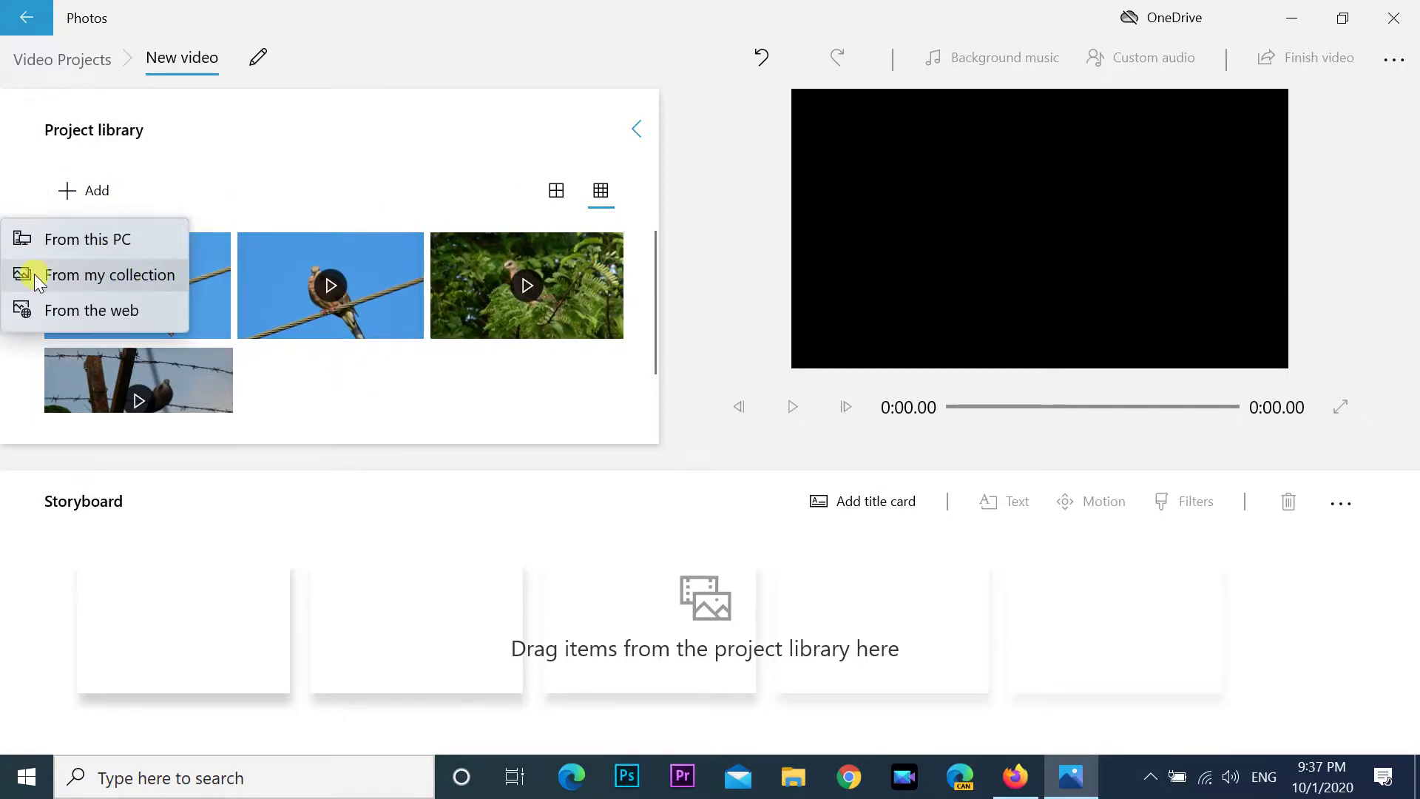
click(91, 275)
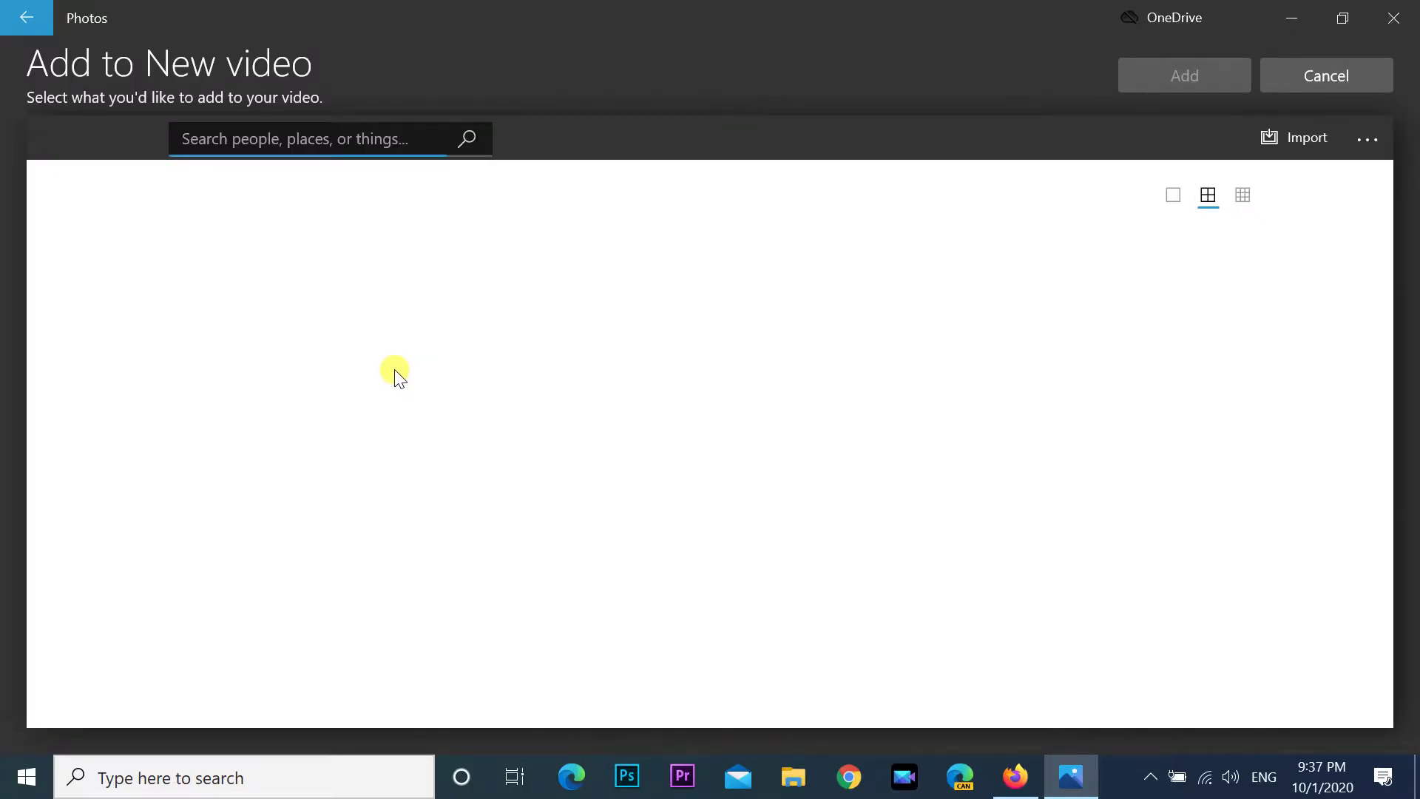
scroll(791, 463, down, 3)
scroll(791, 463, up, 5)
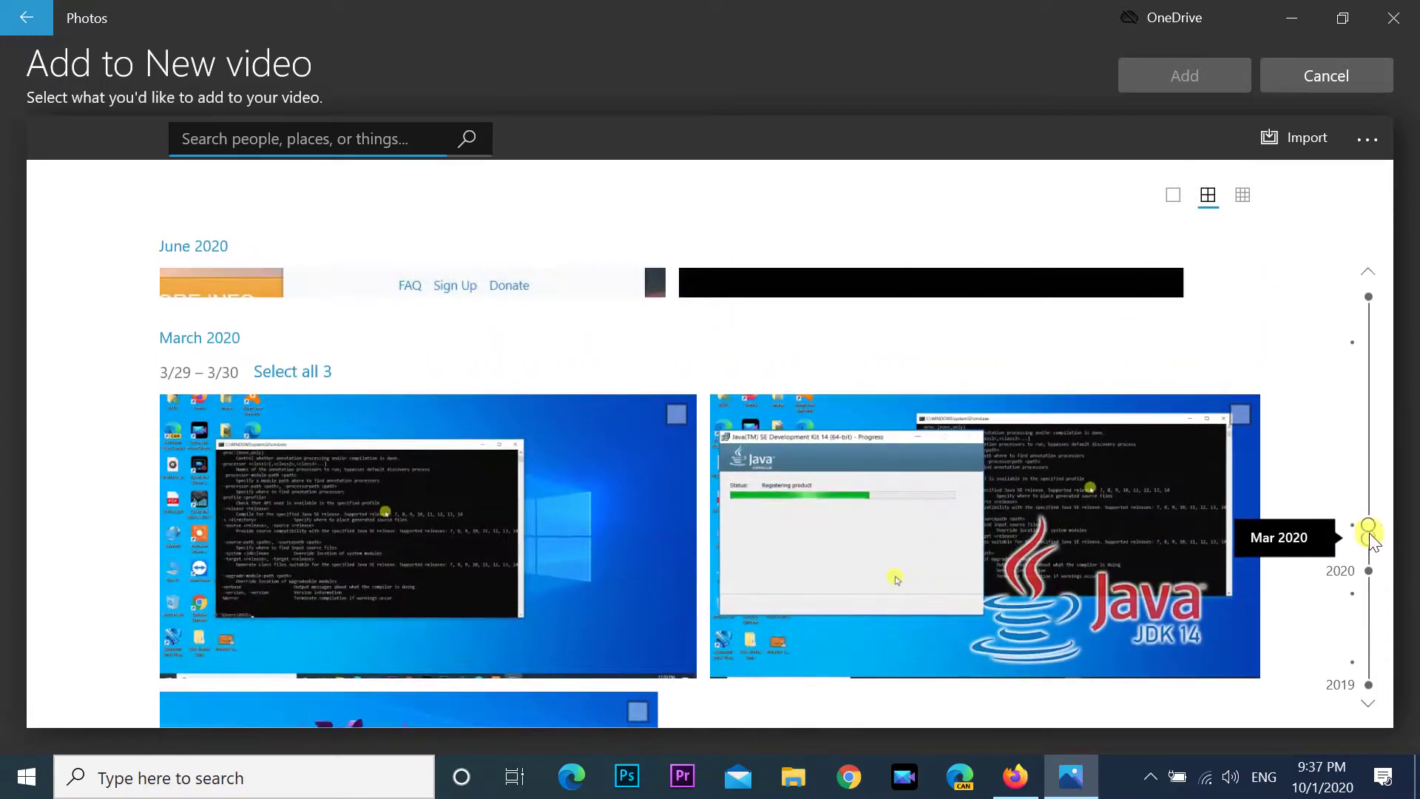
click(1368, 277)
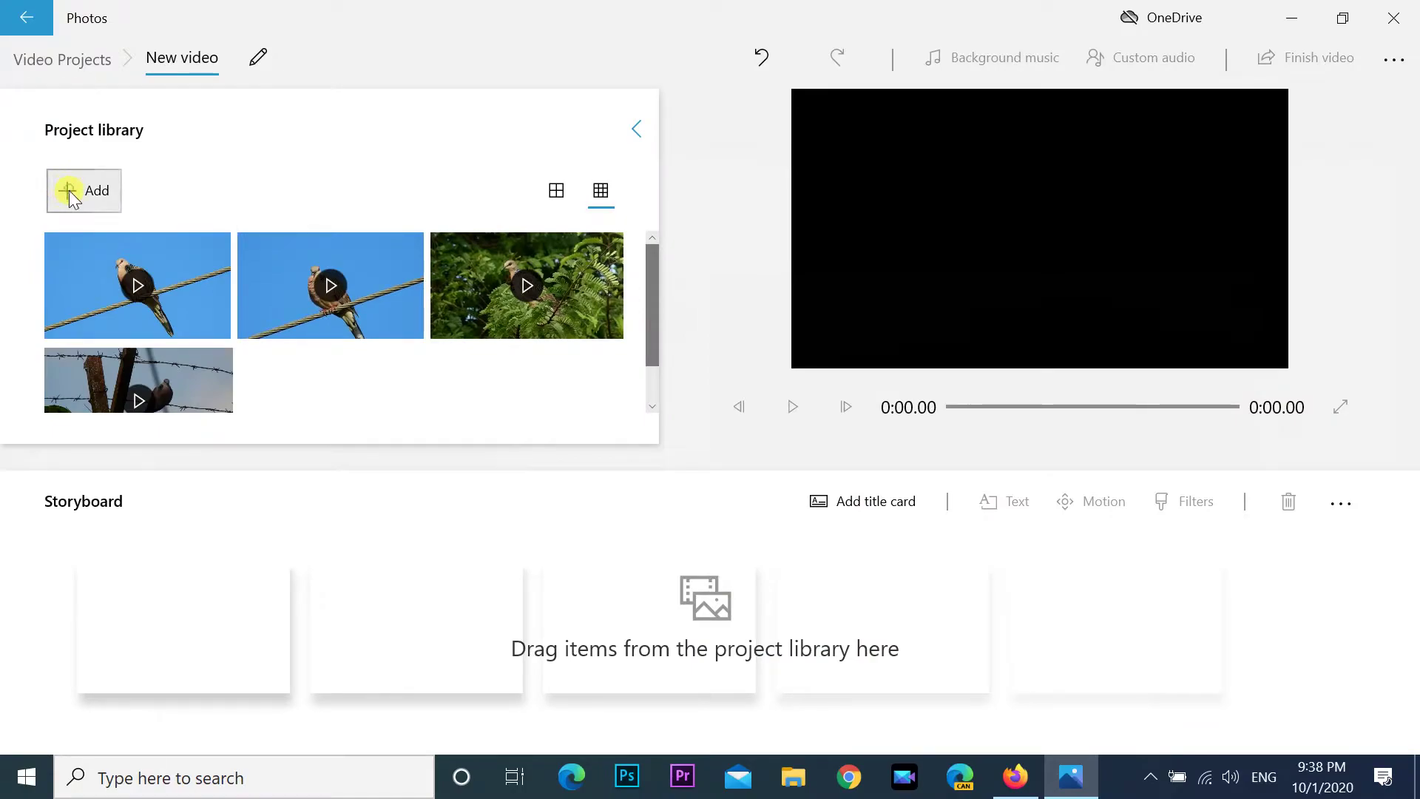
Add the web picture of two spotted cubs on a rock from the Animals category to the project library.
click(68, 189)
click(127, 308)
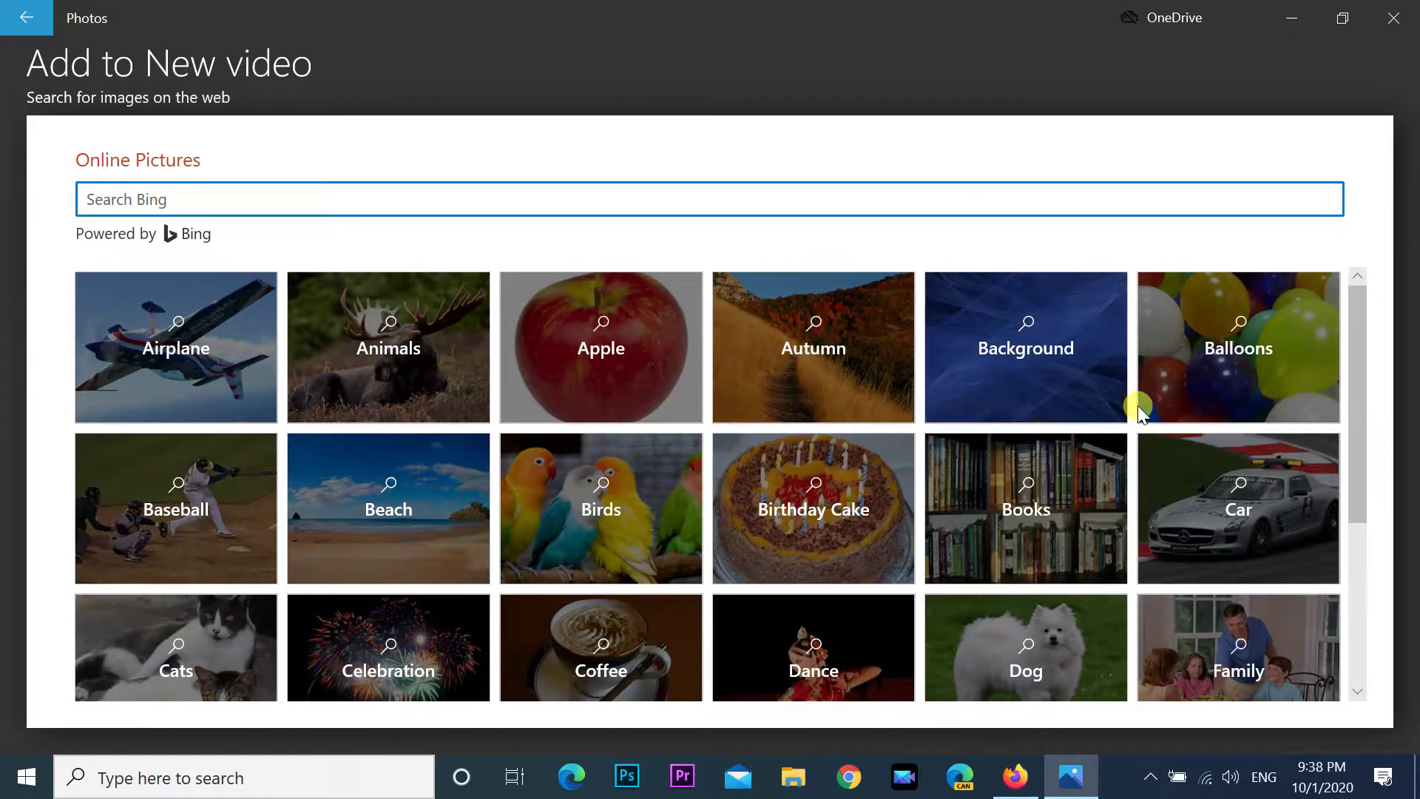
click(384, 348)
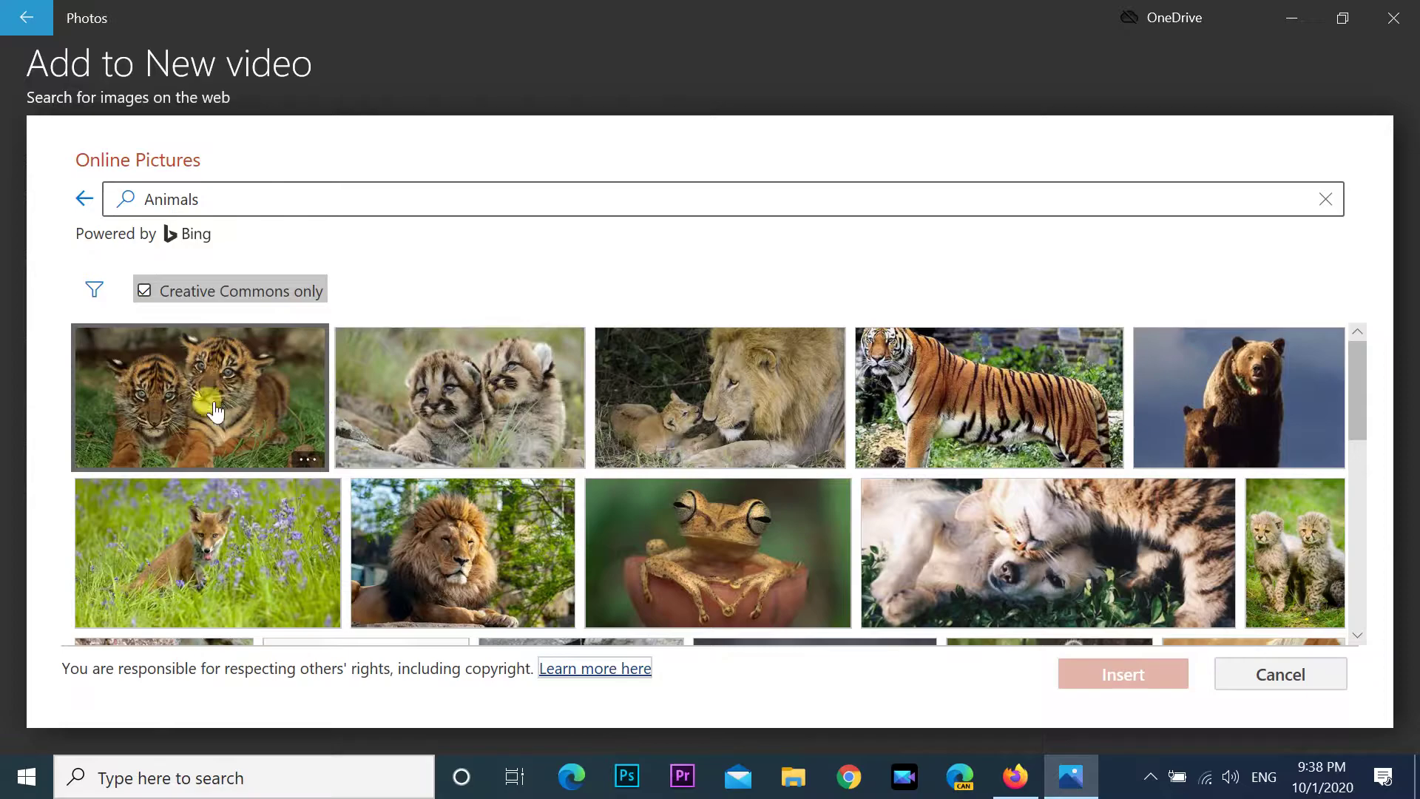
click(431, 416)
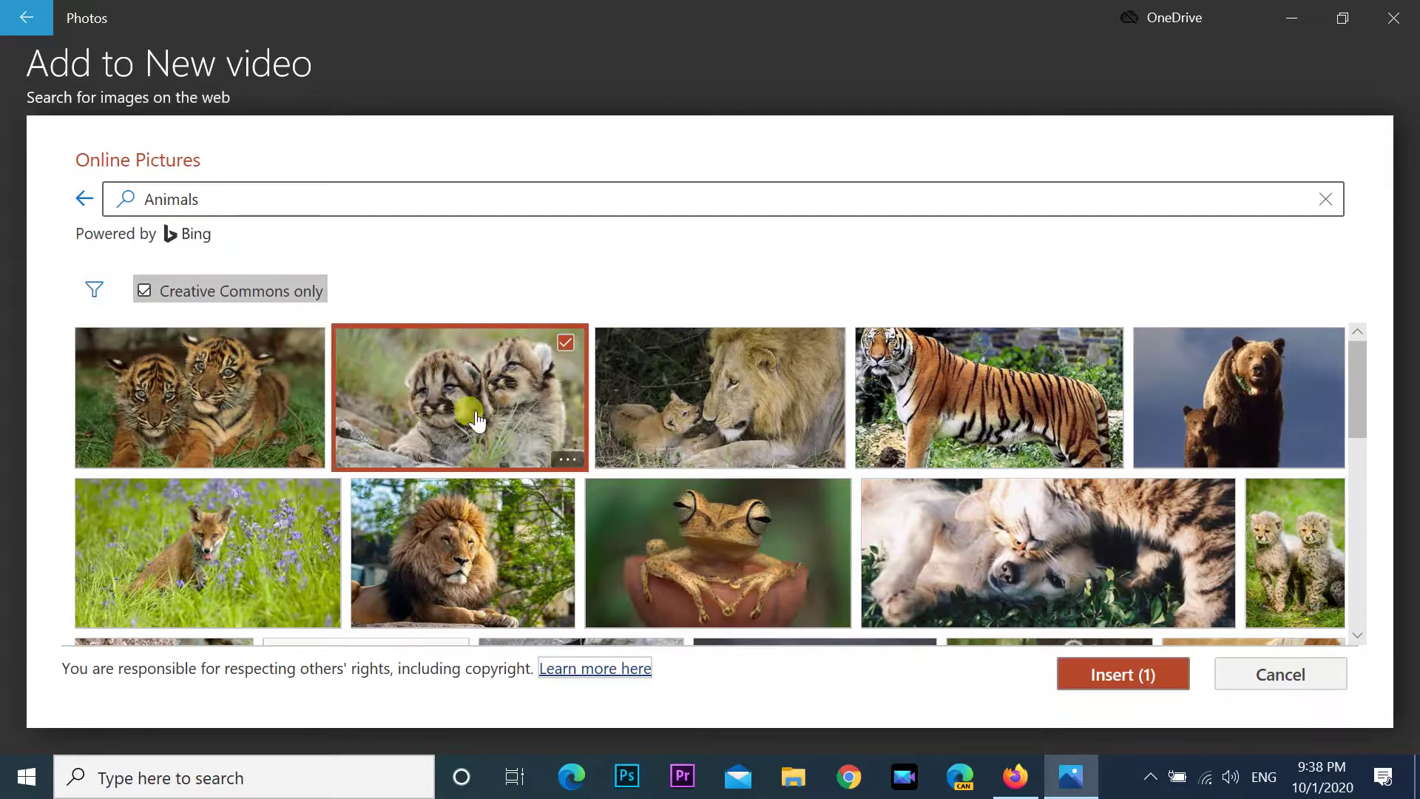
click(1122, 676)
scroll(526, 396, down, 1)
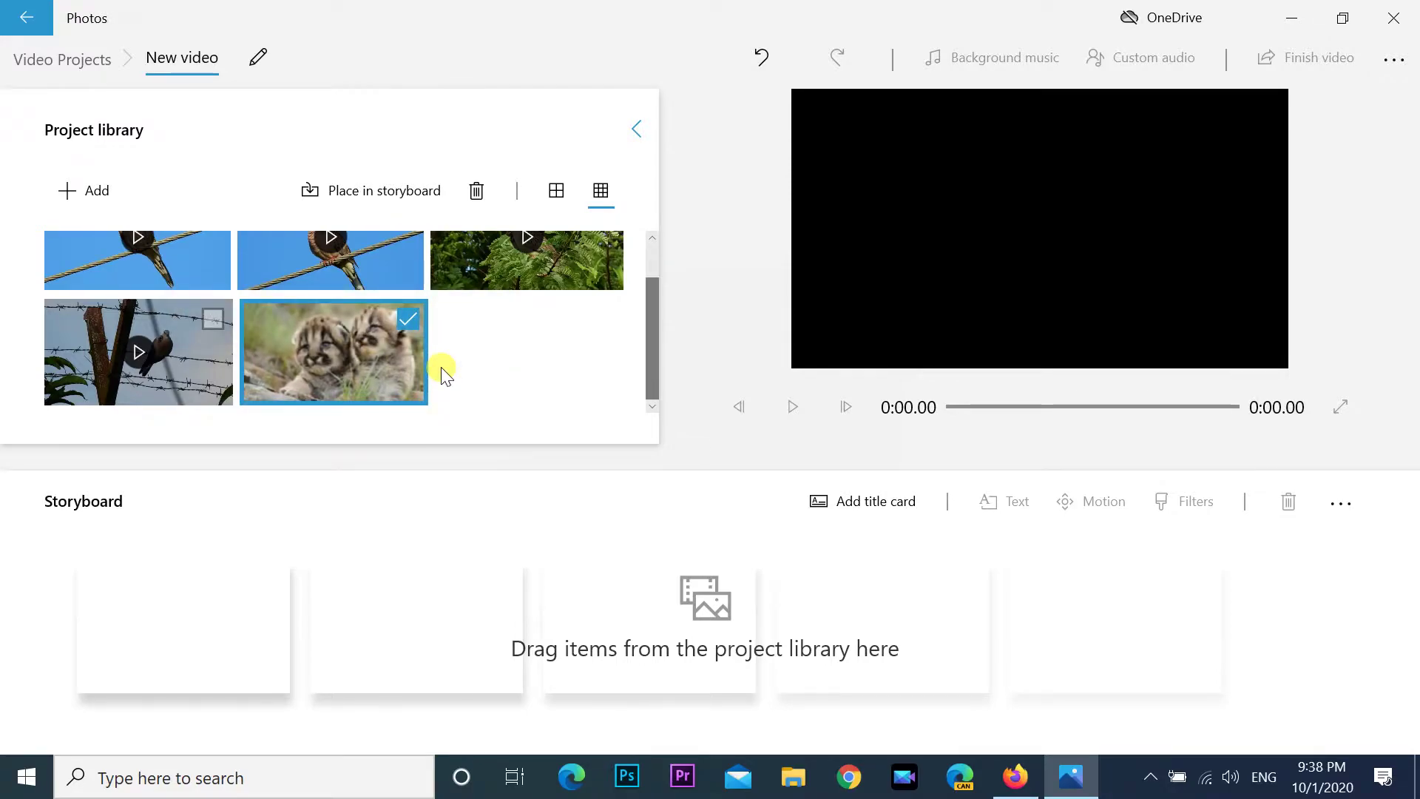
Place DSCN0634.MOV and the cubs picture in the storyboard, with DSCN0692.MOV after them.
scroll(441, 367, up, 1)
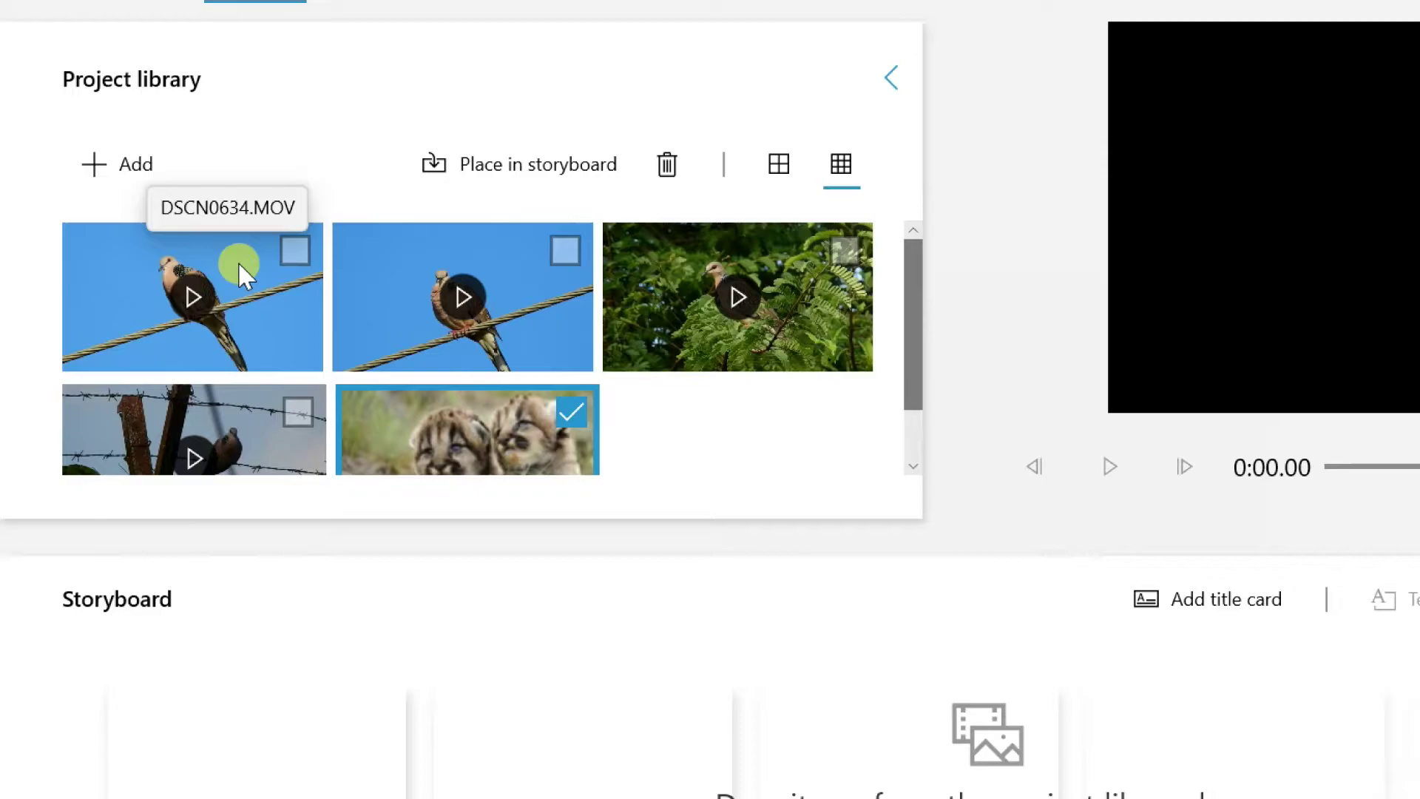
click(237, 262)
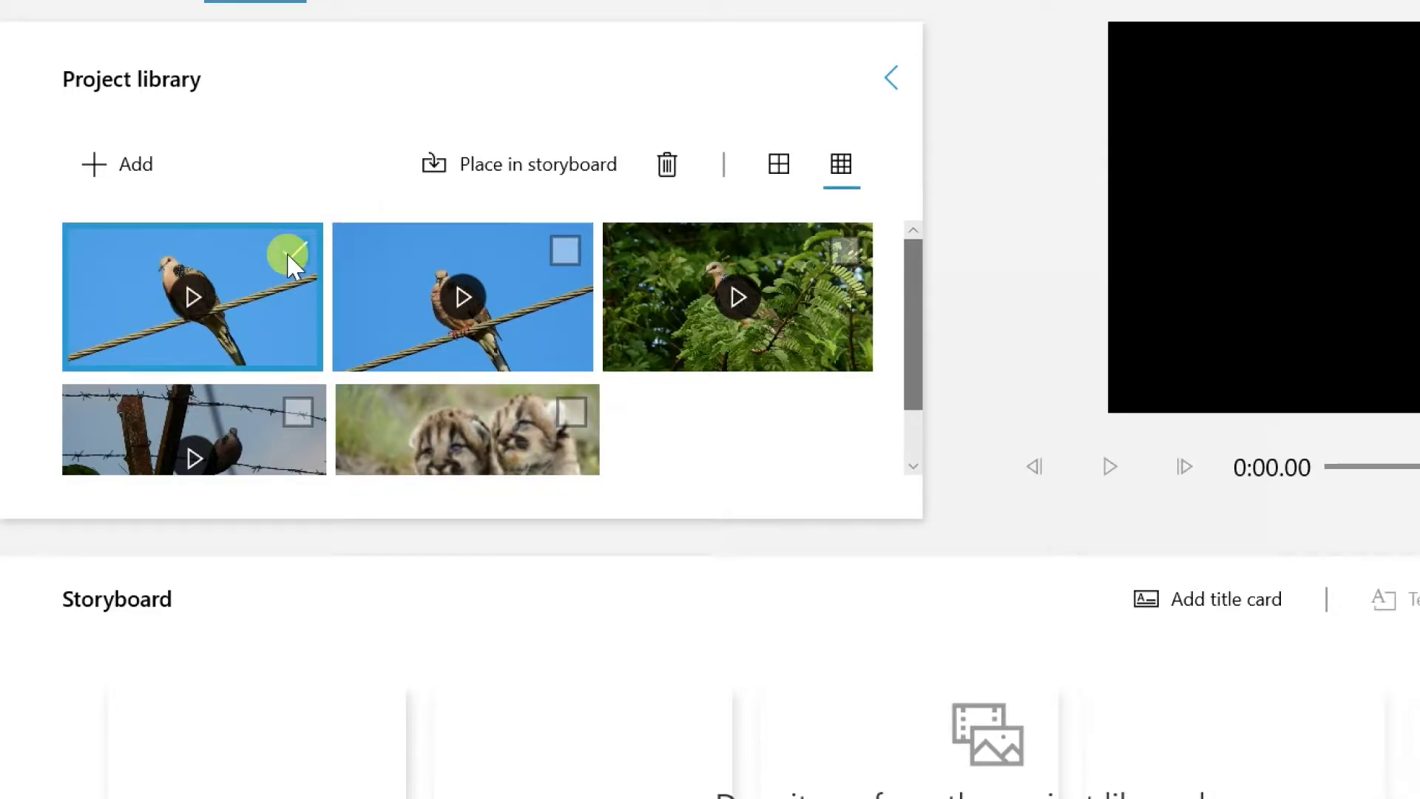
click(571, 412)
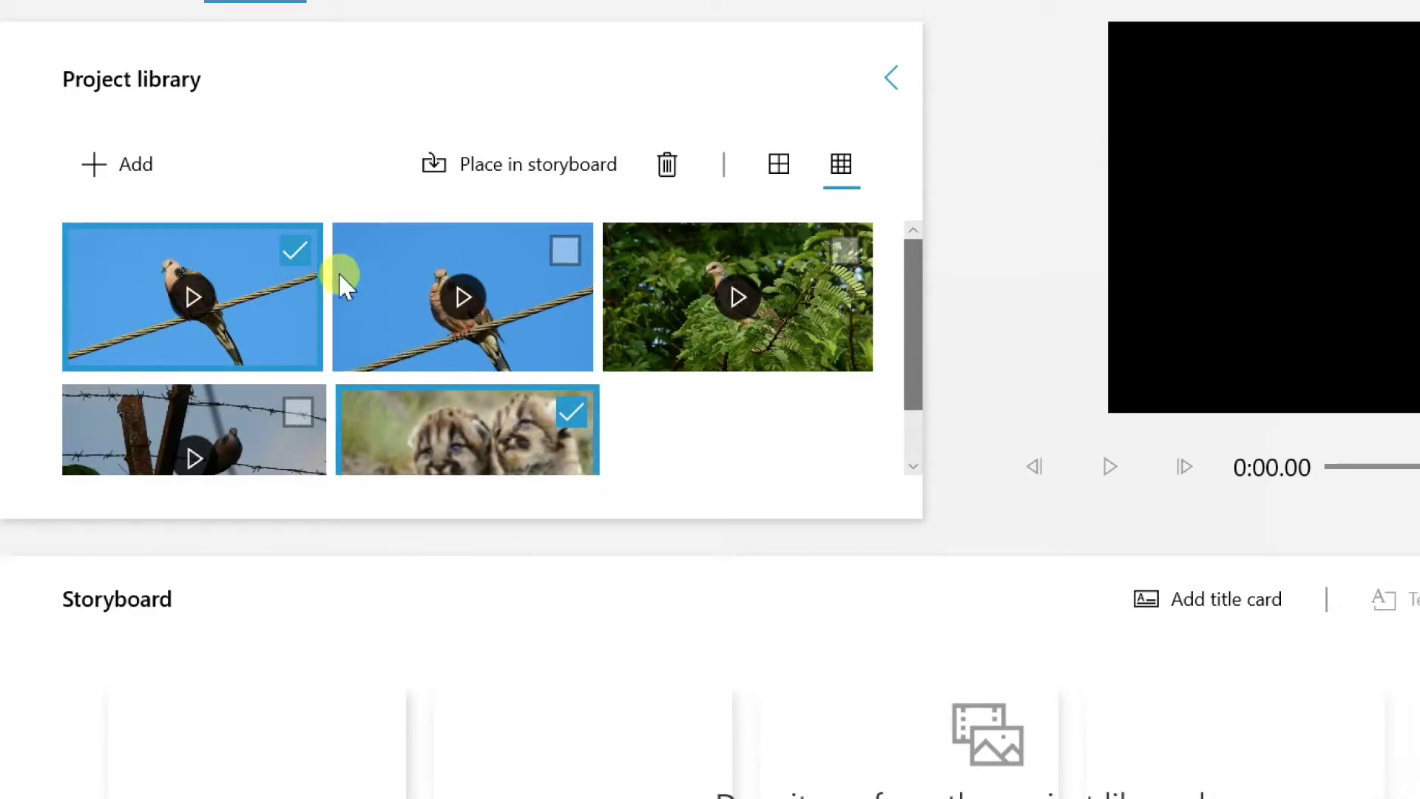
click(538, 177)
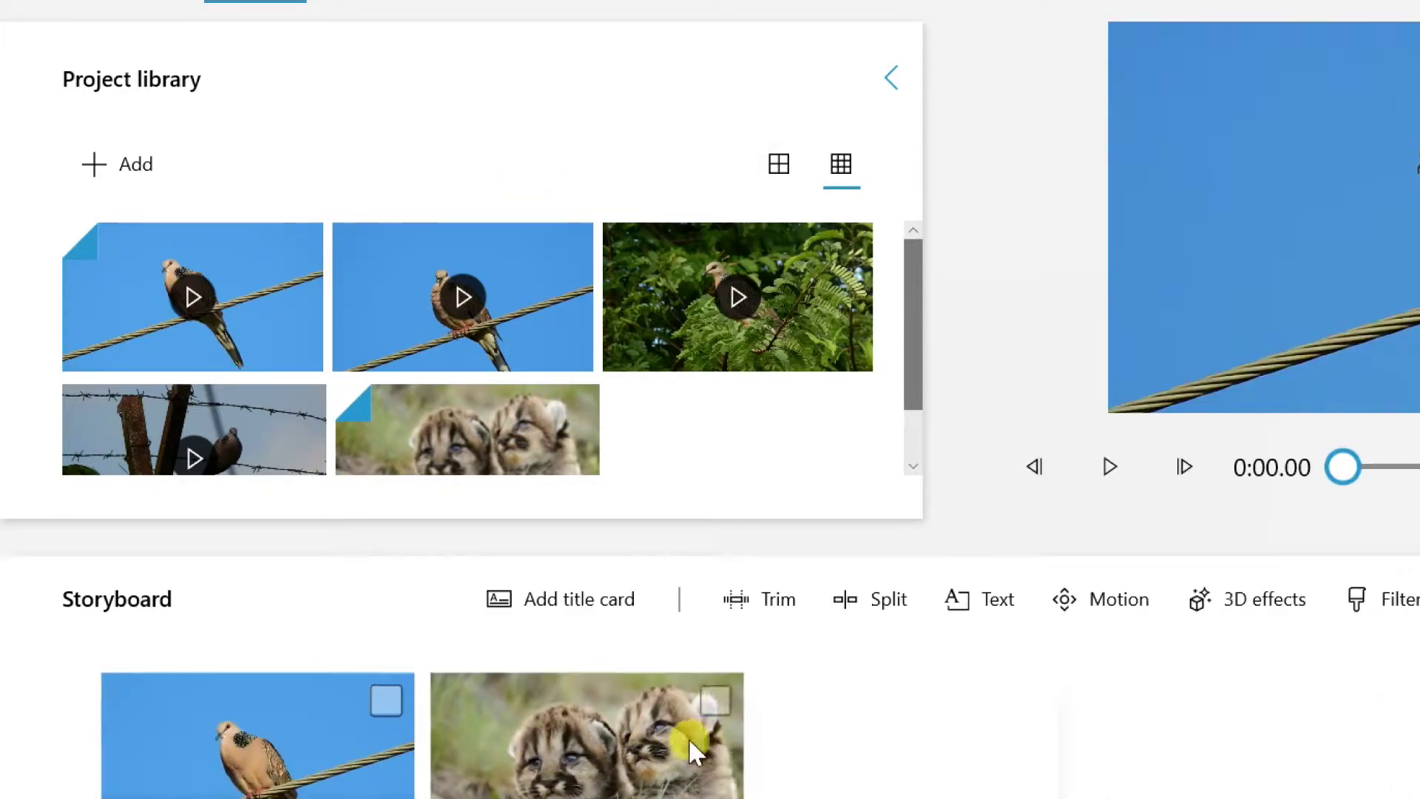
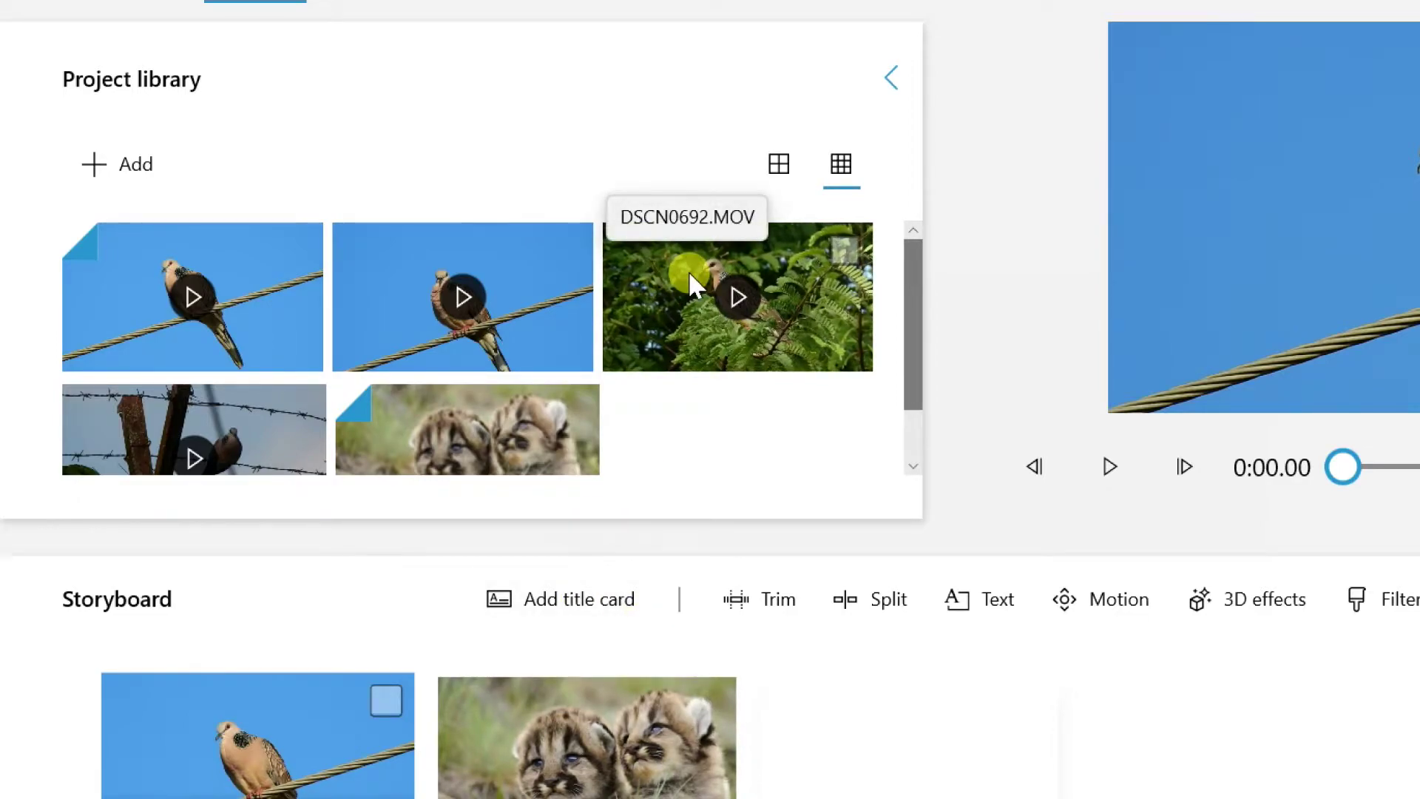
mouse_move(688, 269)
mouse_down()
mouse_move(884, 739)
mouse_move(792, 760)
mouse_up()
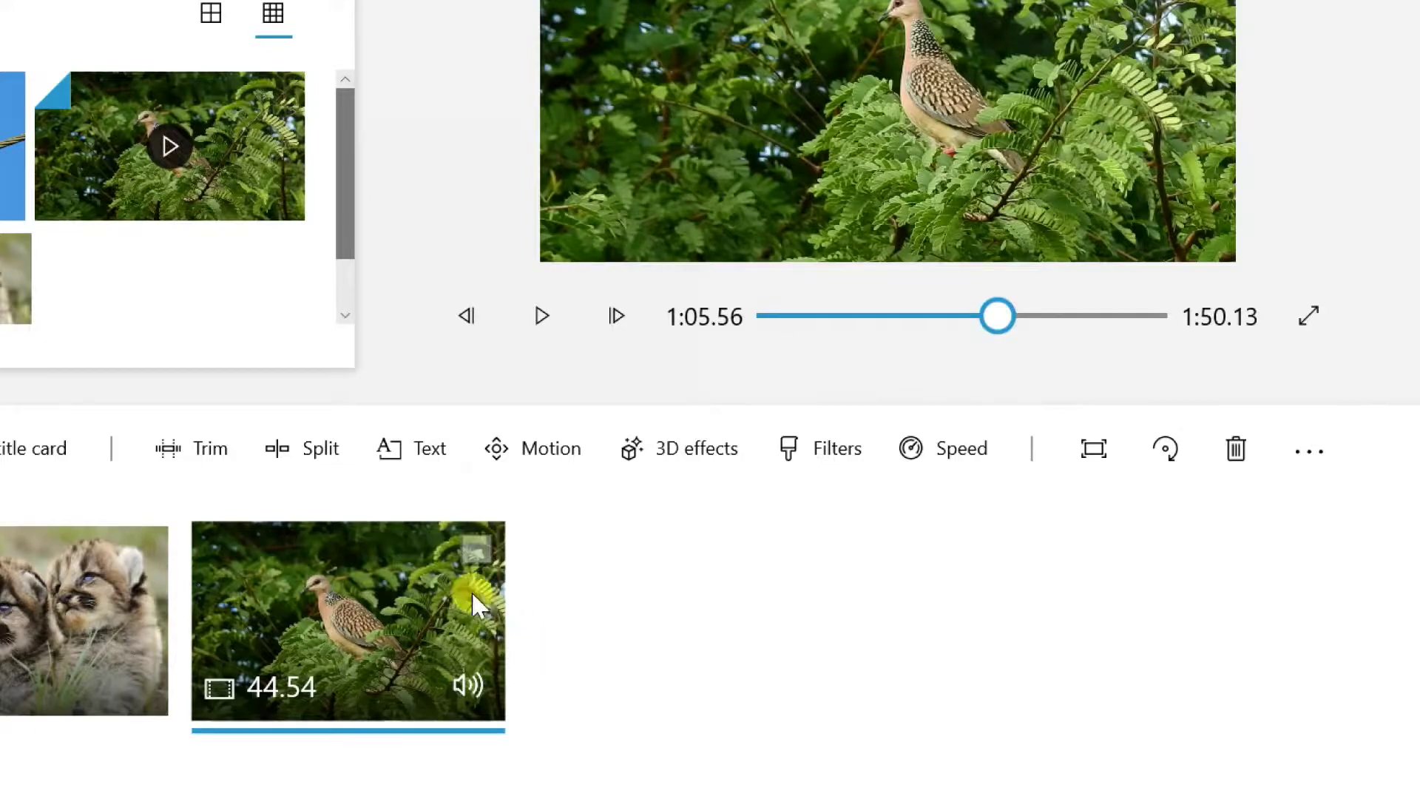
Remove the cubs picture and the DSCN0692.MOV clip from the storyboard.
click(745, 573)
click(154, 551)
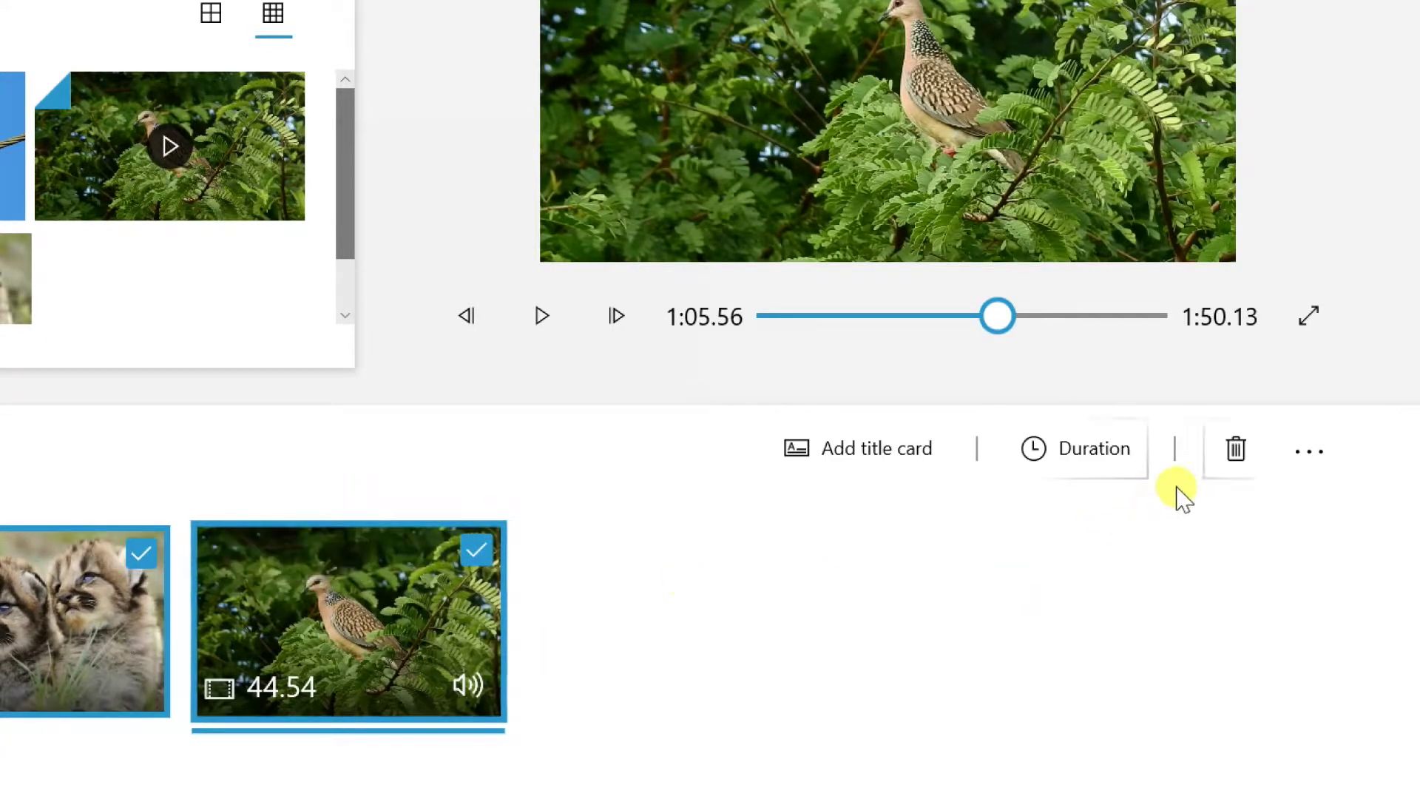
click(1236, 449)
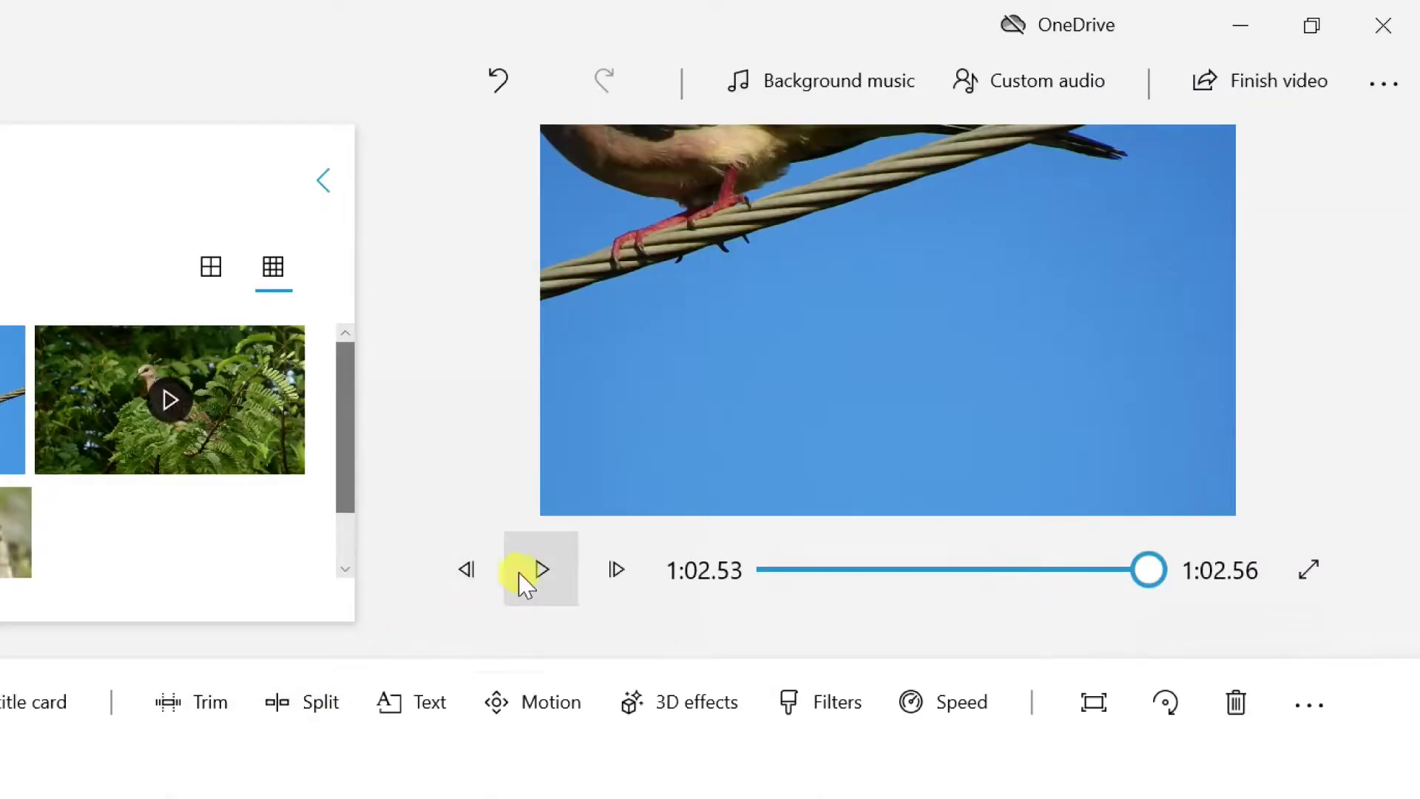
Play the preview of the DSCN0634.MOV clip in the storyboard.
click(791, 408)
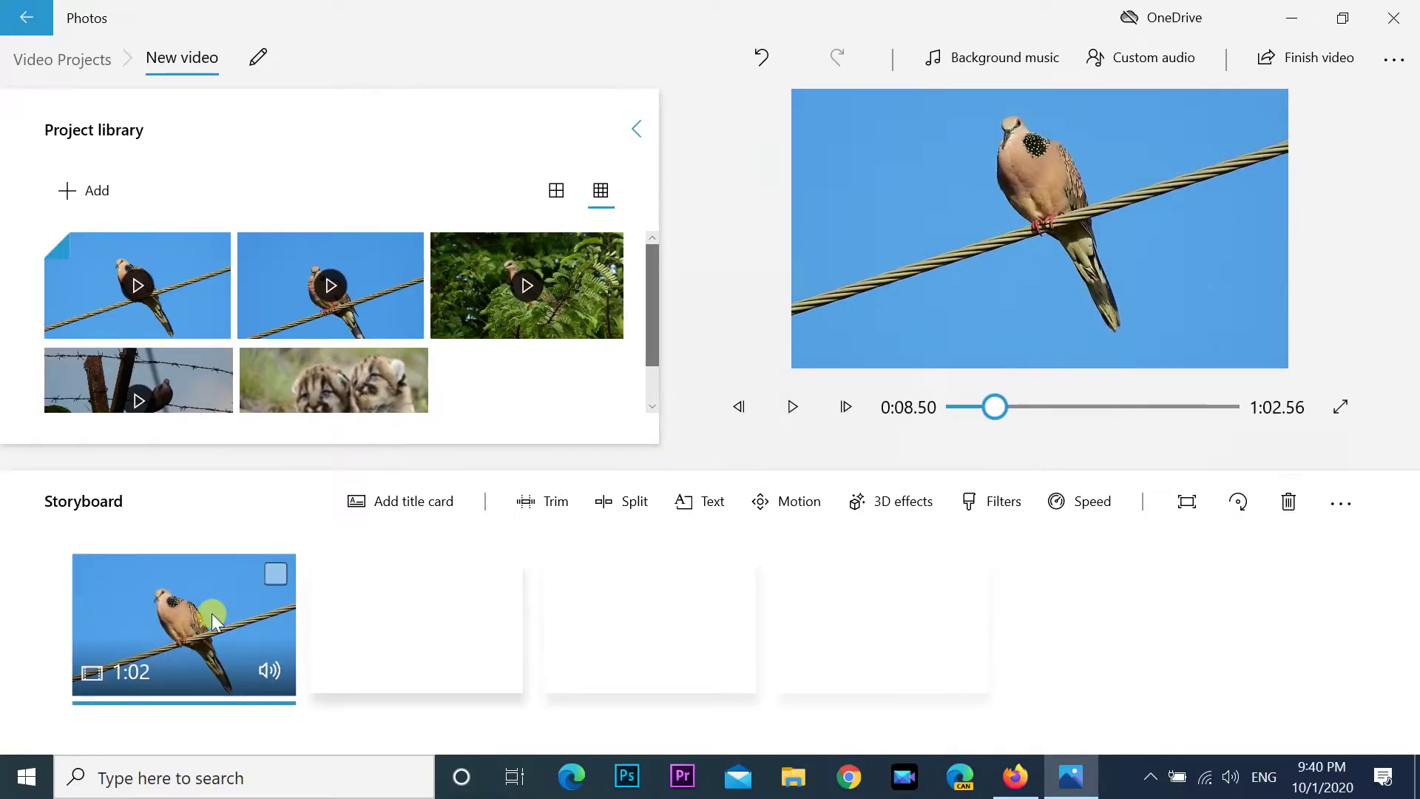
click(538, 580)
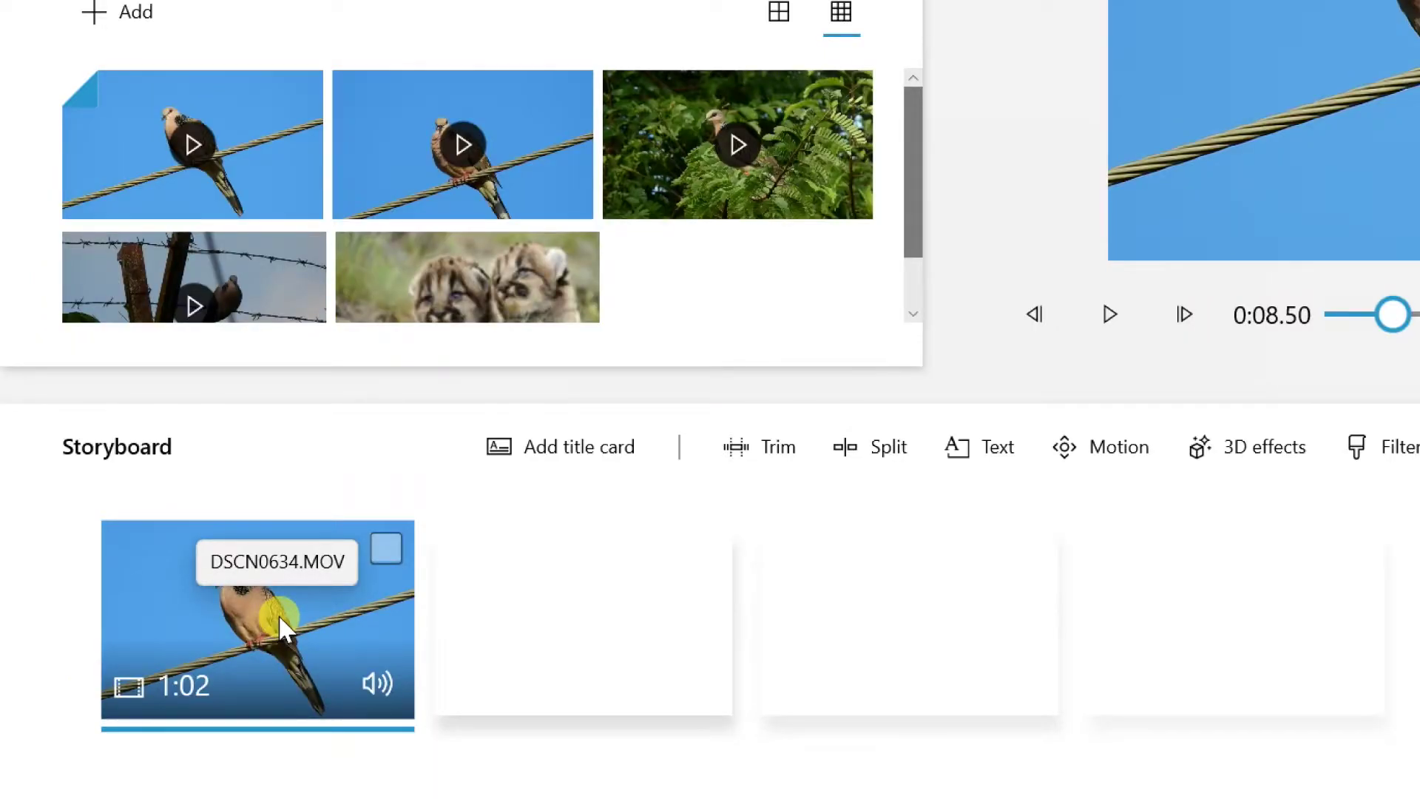
Trim the DSCN0634.MOV clip in the storyboard to start at 0:25.26 and end at 0:52.26.
click(759, 458)
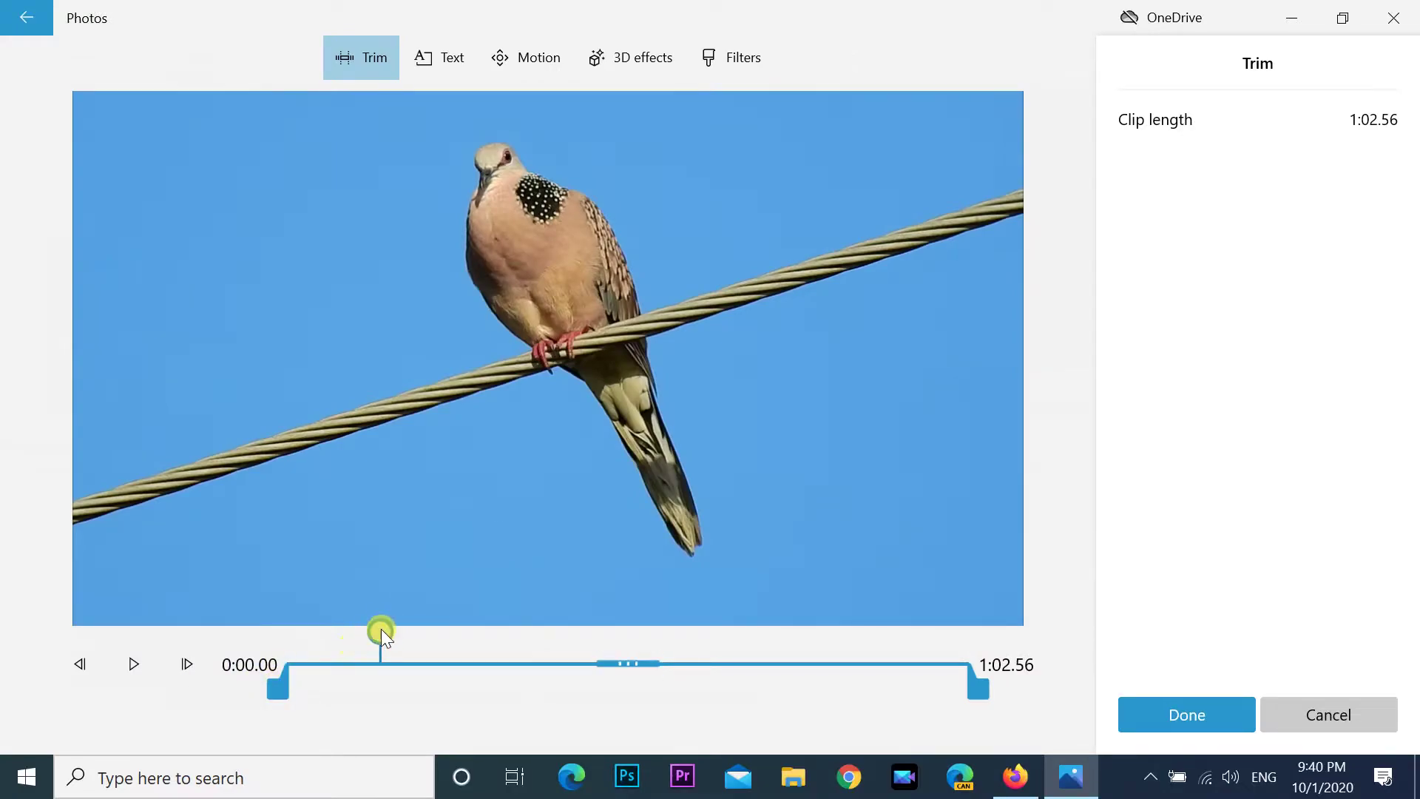
drag(381, 632, 564, 689)
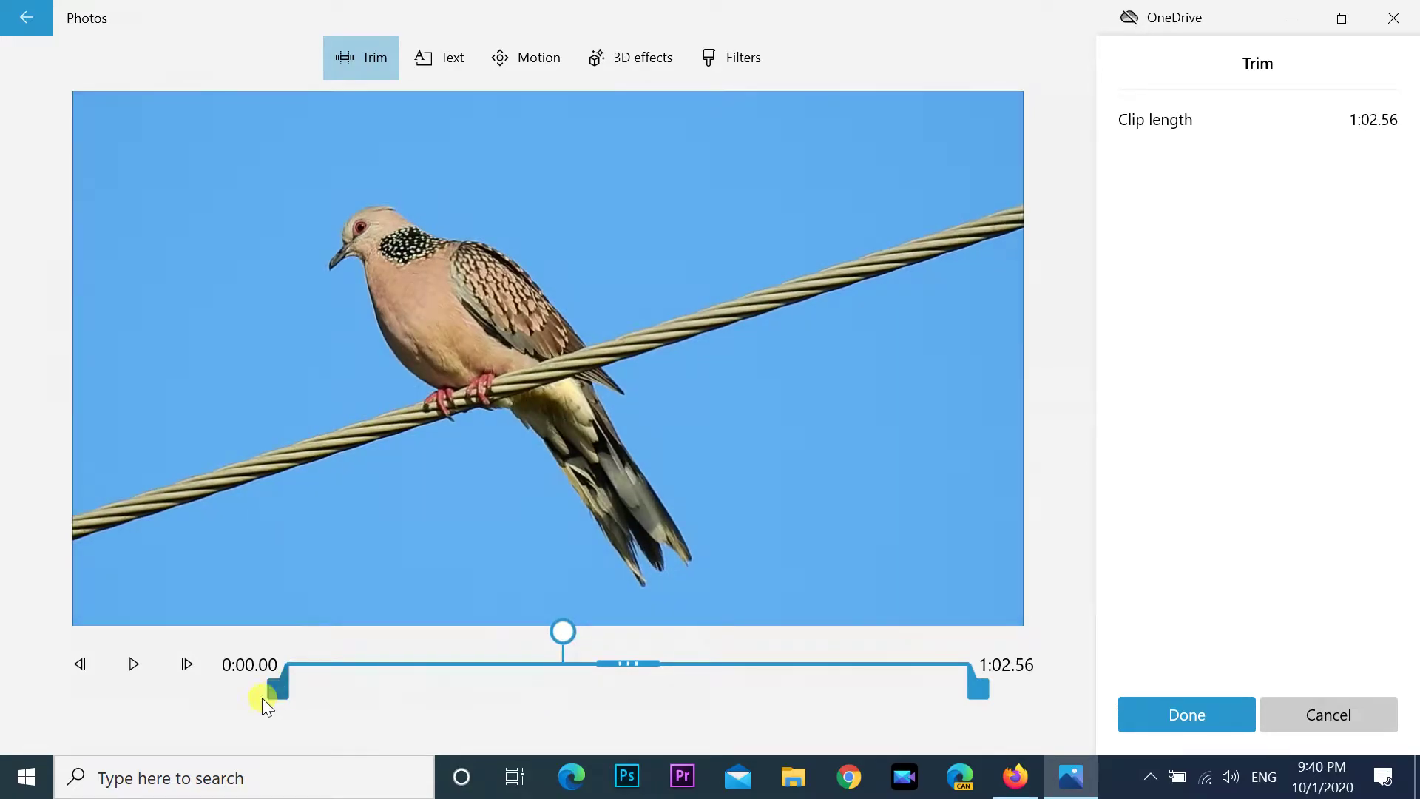
drag(274, 694, 551, 694)
drag(982, 685, 867, 683)
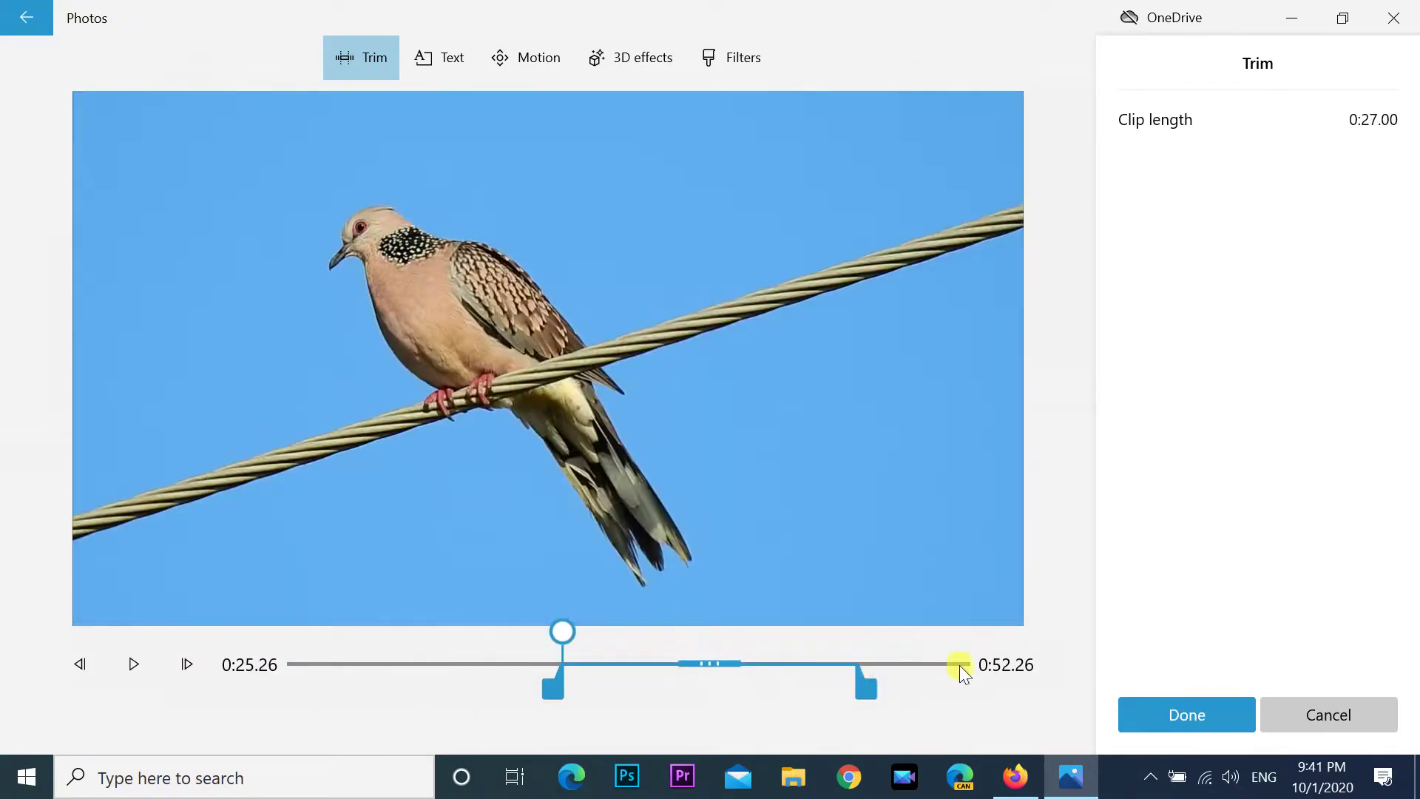
click(1187, 716)
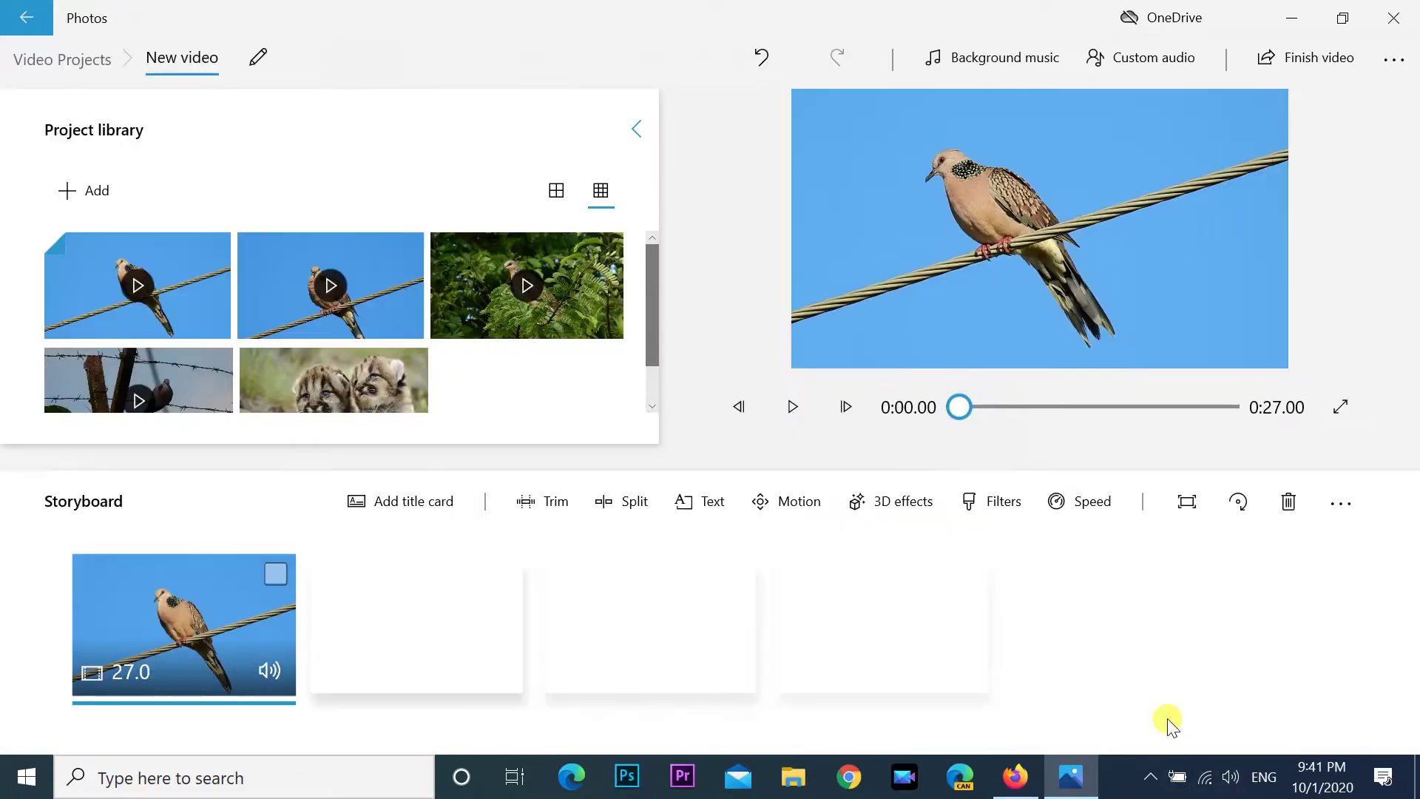
click(194, 677)
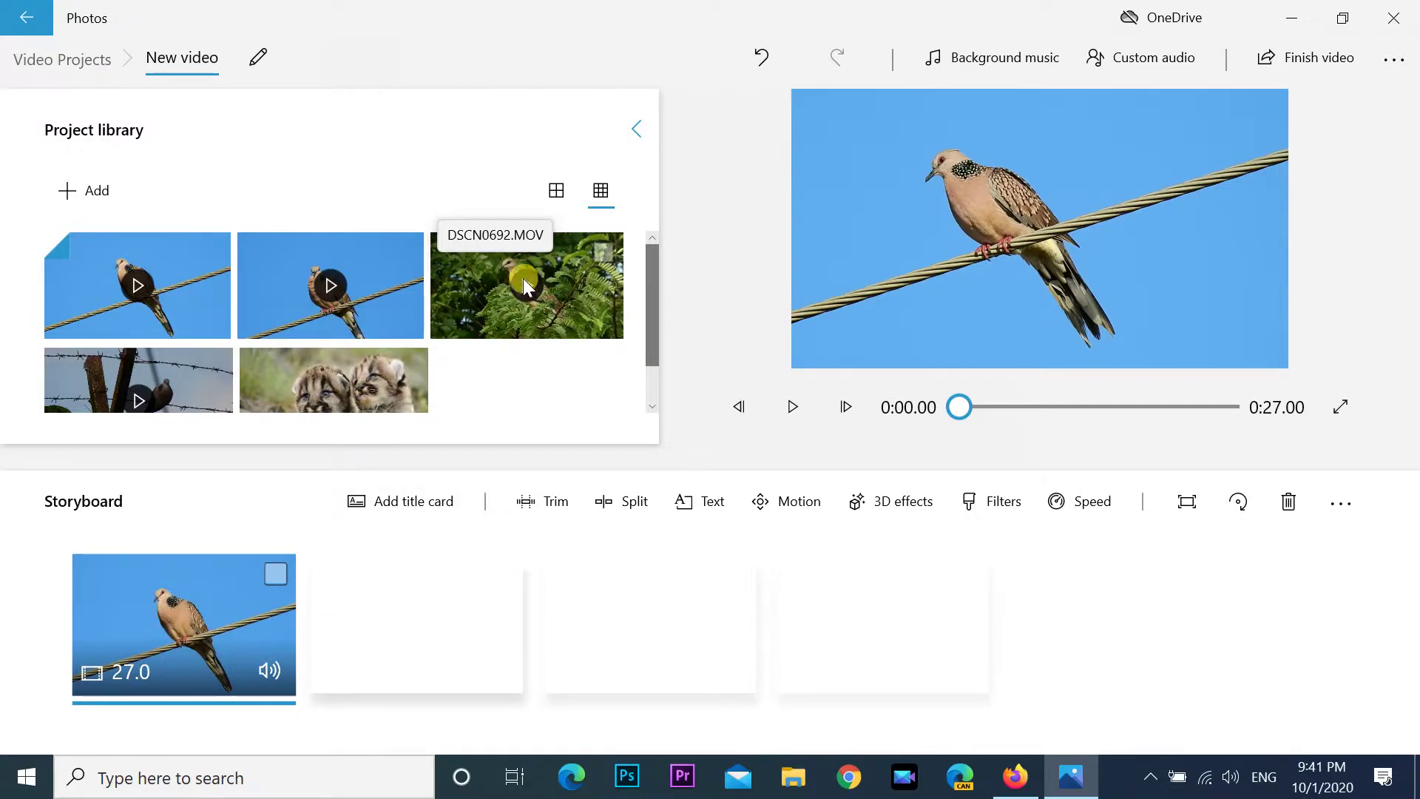
Place DSCN0692.MOV after the first clip in the storyboard and split it at 0:25.90.
drag(468, 520, 434, 628)
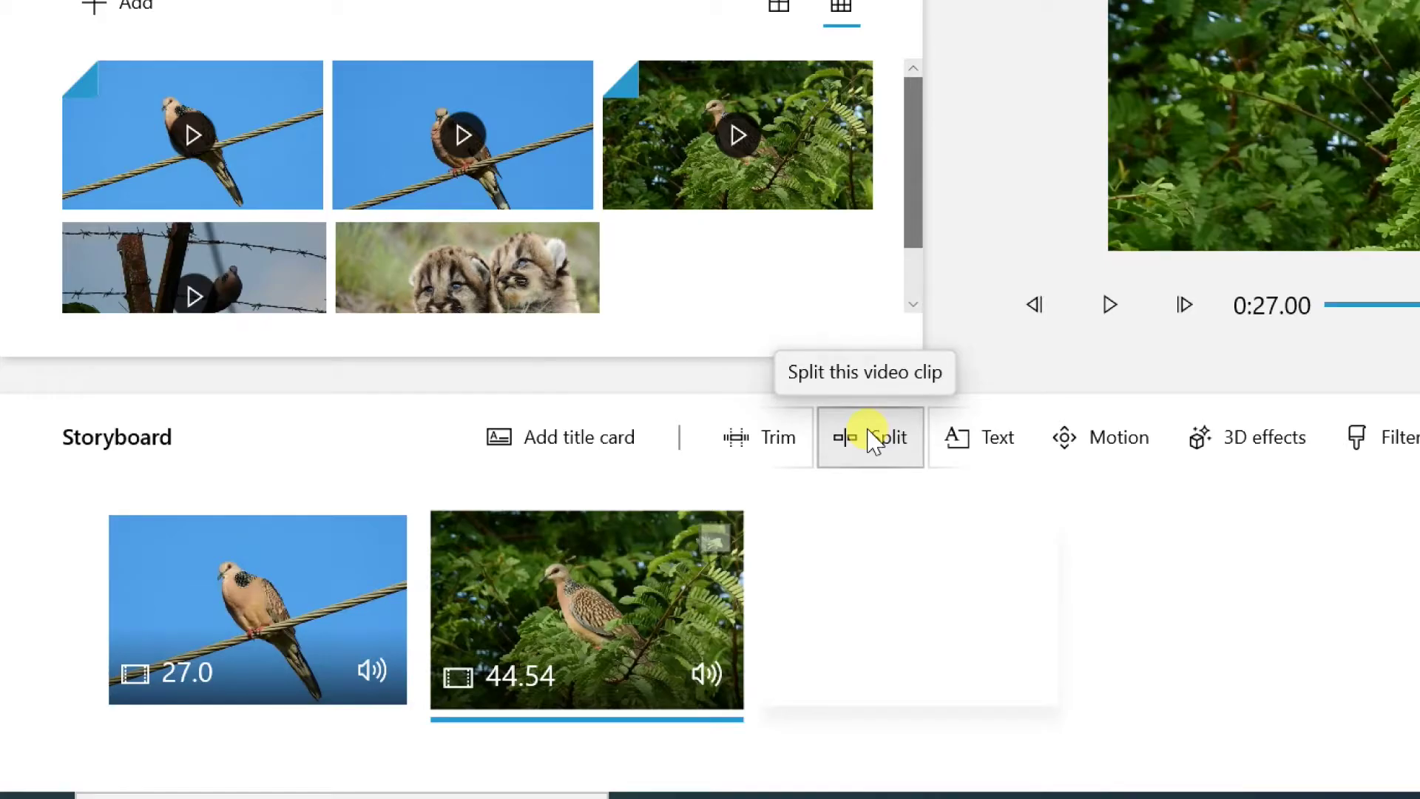
click(873, 438)
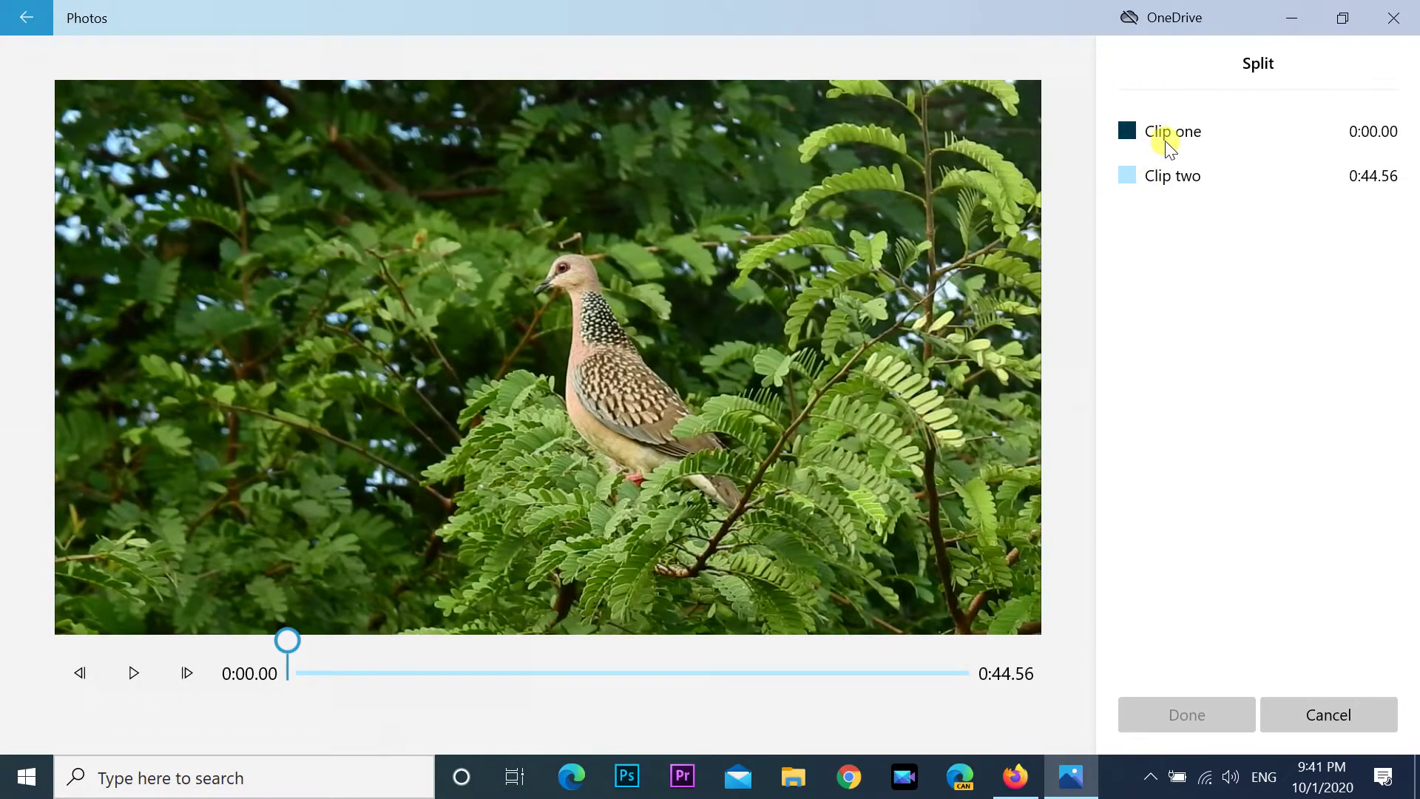
drag(289, 642, 684, 651)
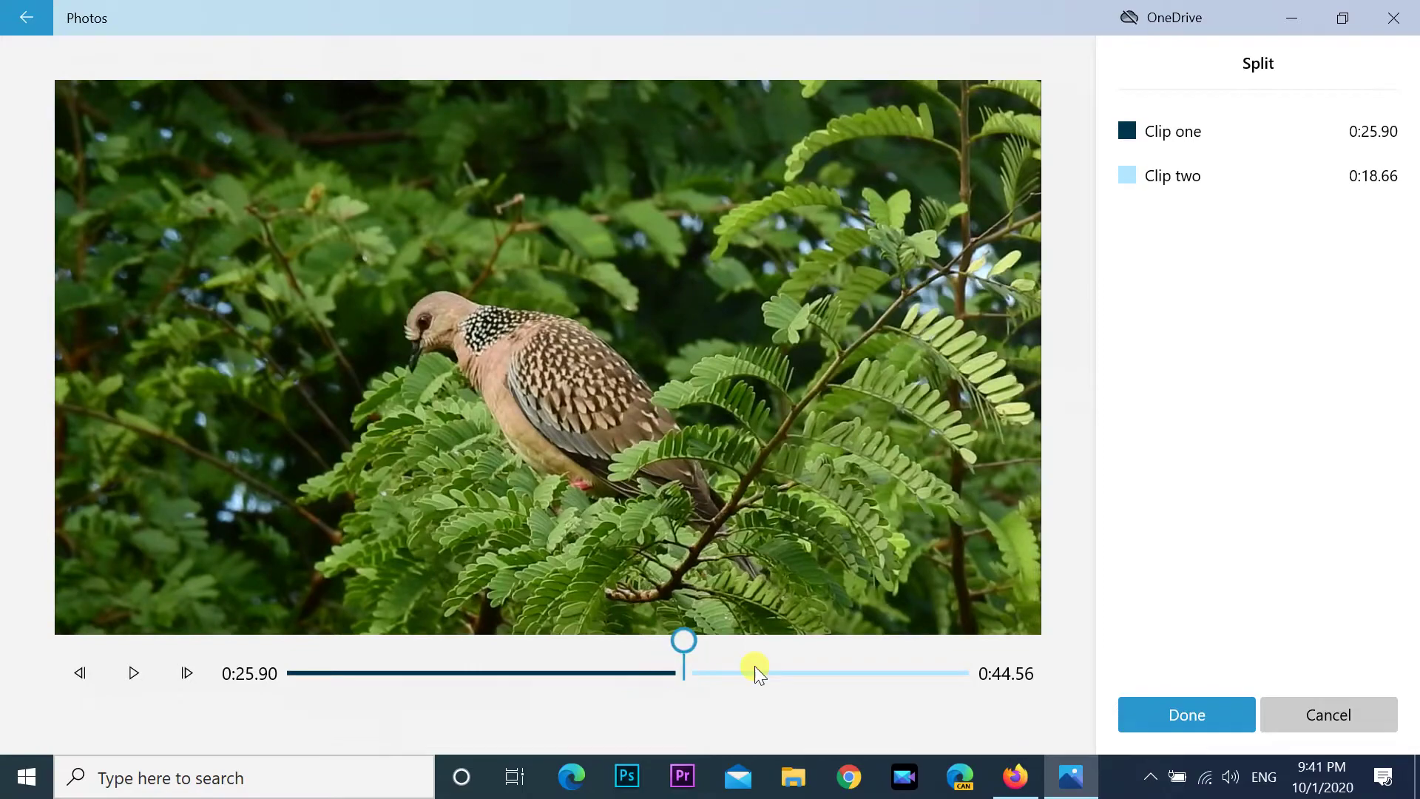
click(1199, 722)
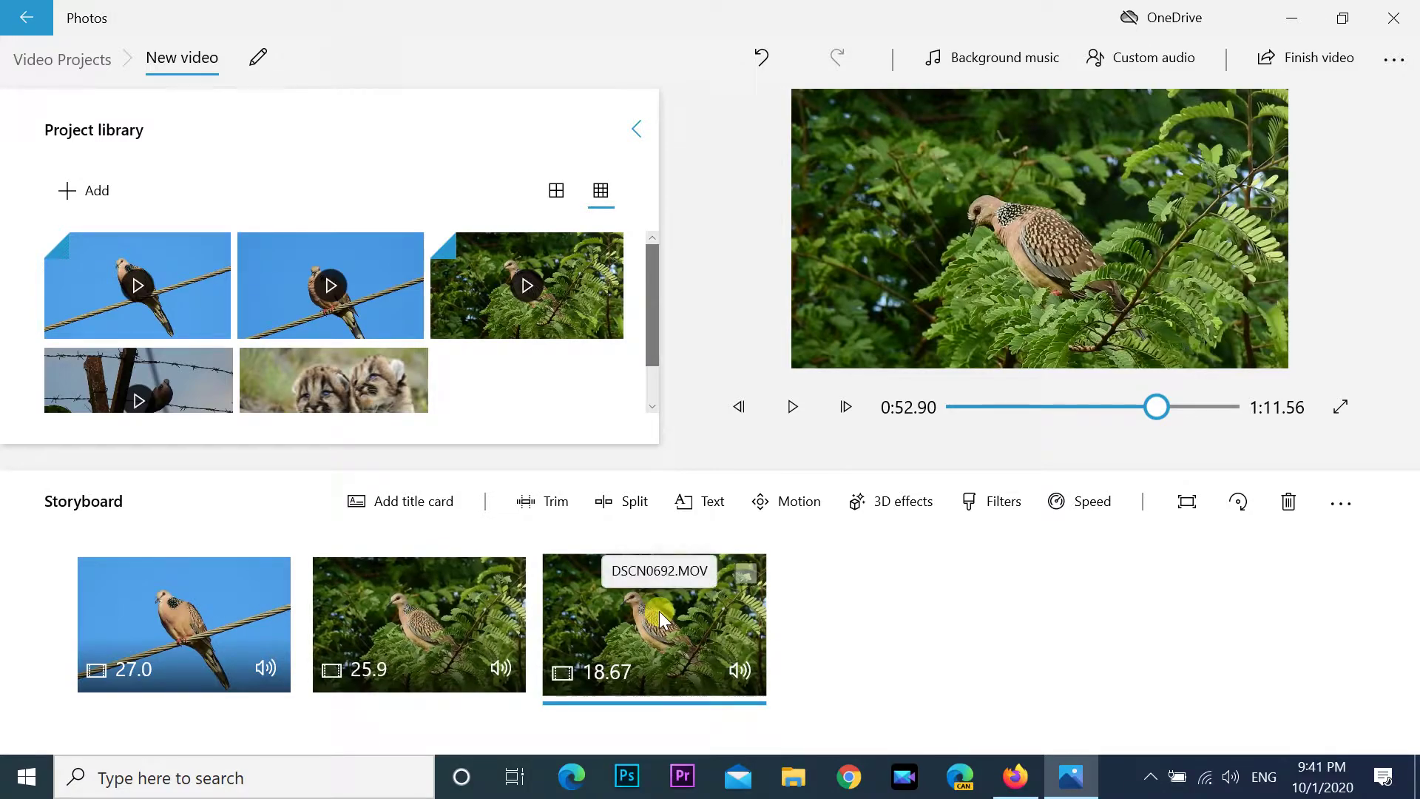
Split the last DSCN0692.MOV piece in the storyboard again at 0:10.53.
click(632, 501)
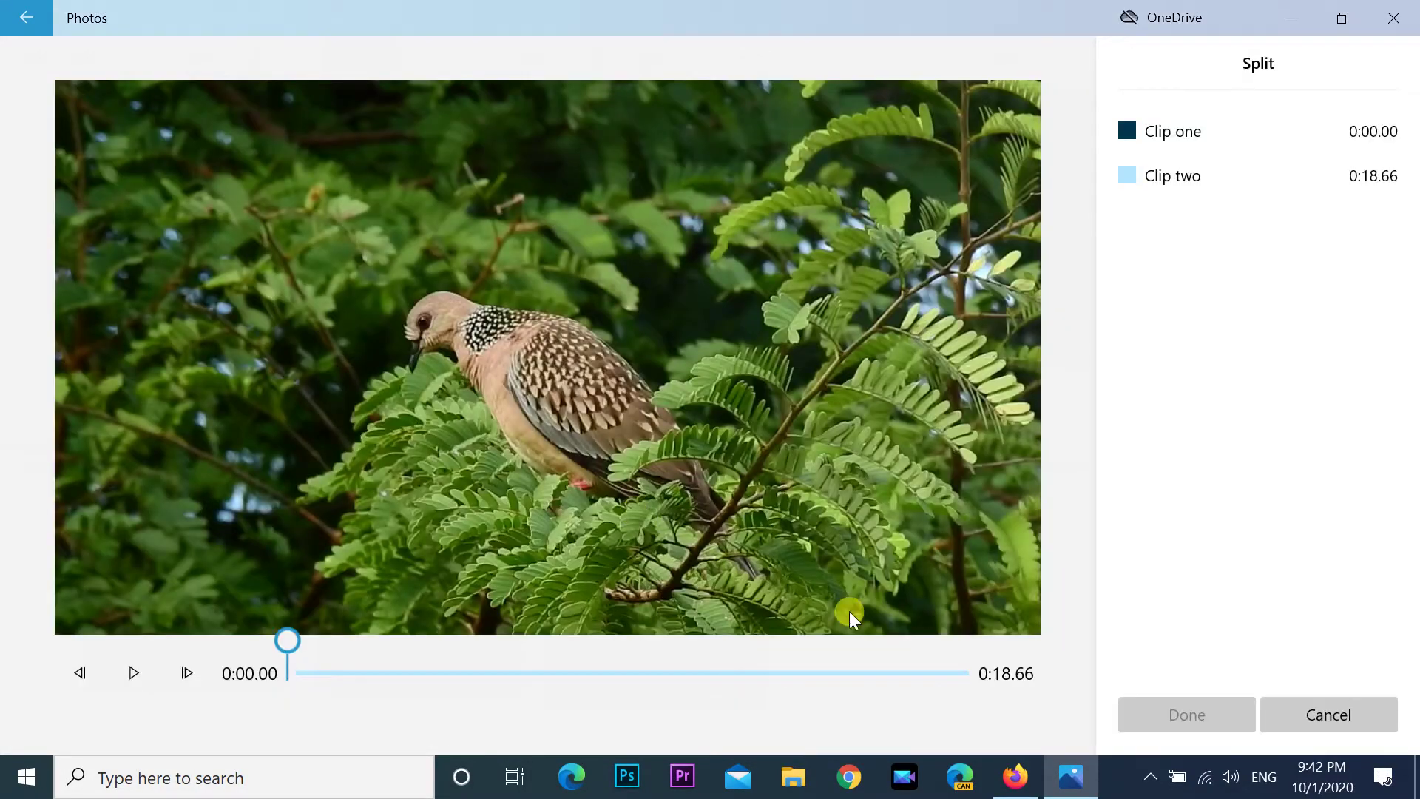
drag(291, 634, 676, 648)
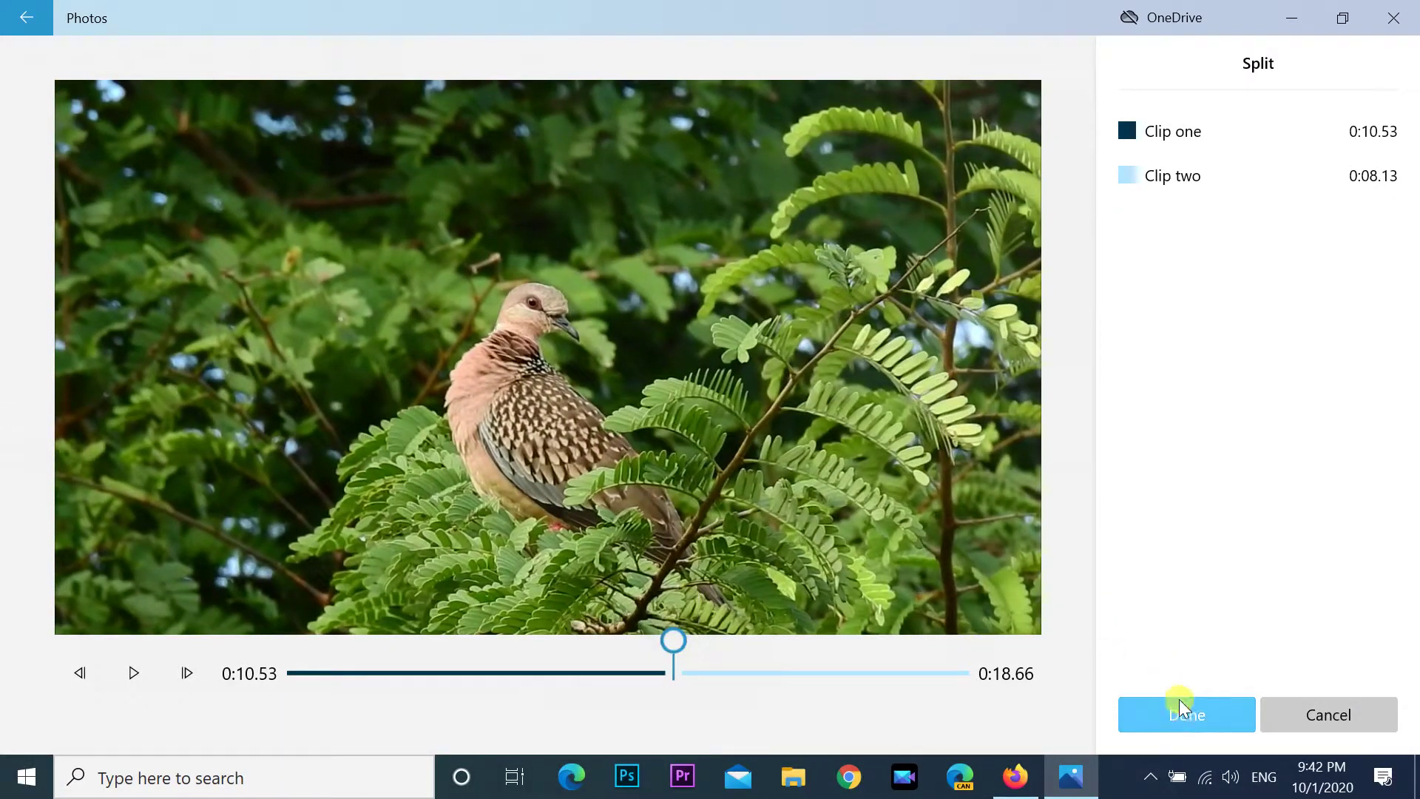
click(1180, 704)
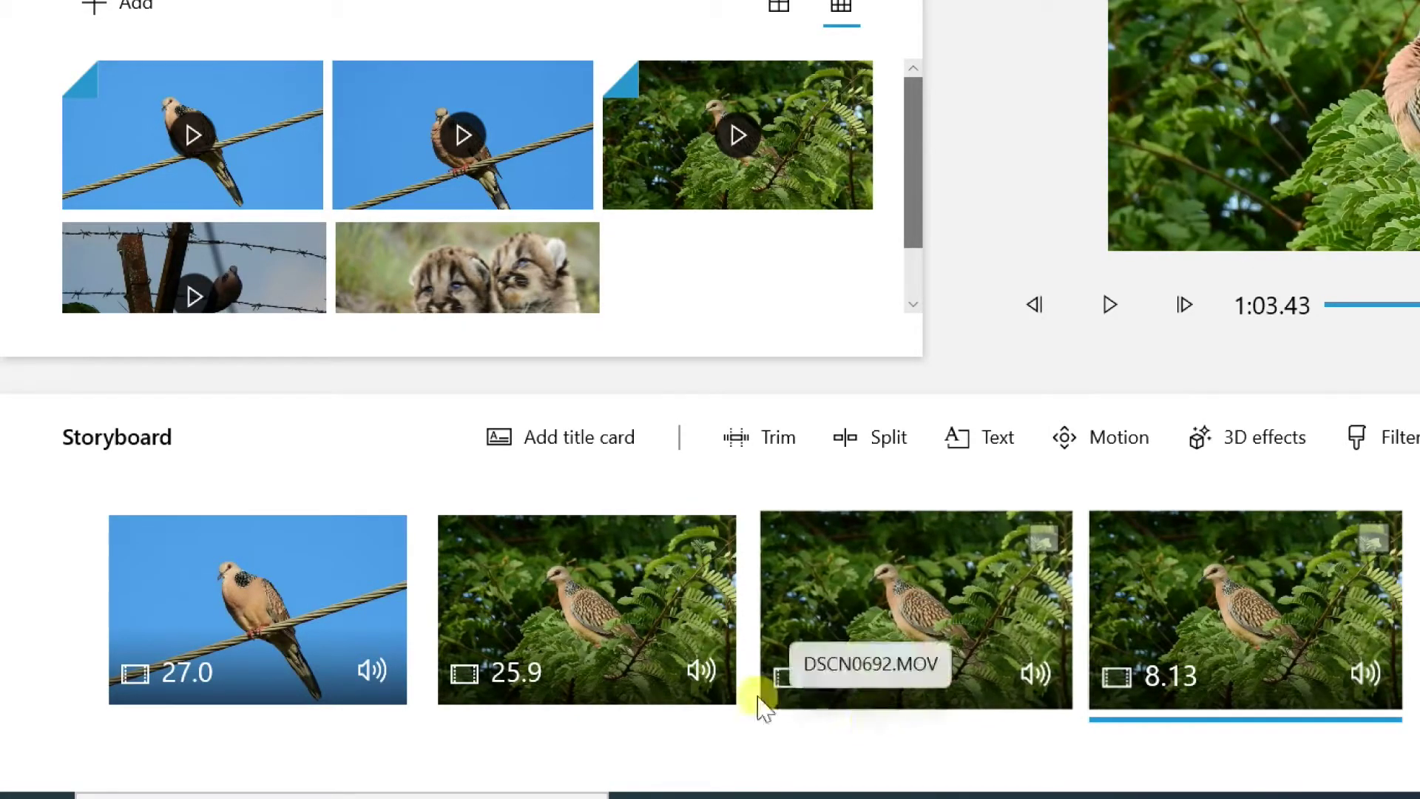
Add a title card at the start of the storyboard with the text "My Clicks" in the Loved animated style.
click(560, 435)
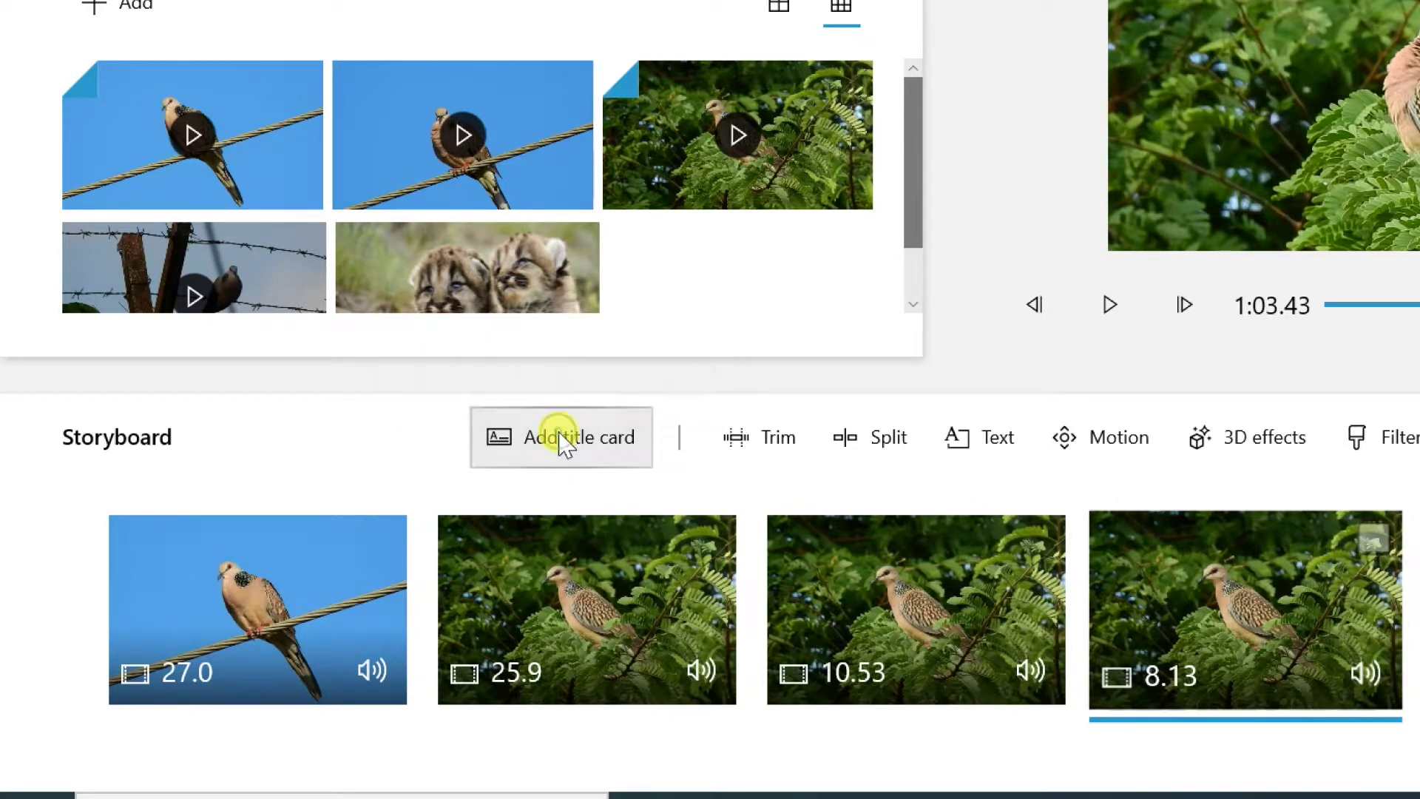
drag(1273, 602, 201, 655)
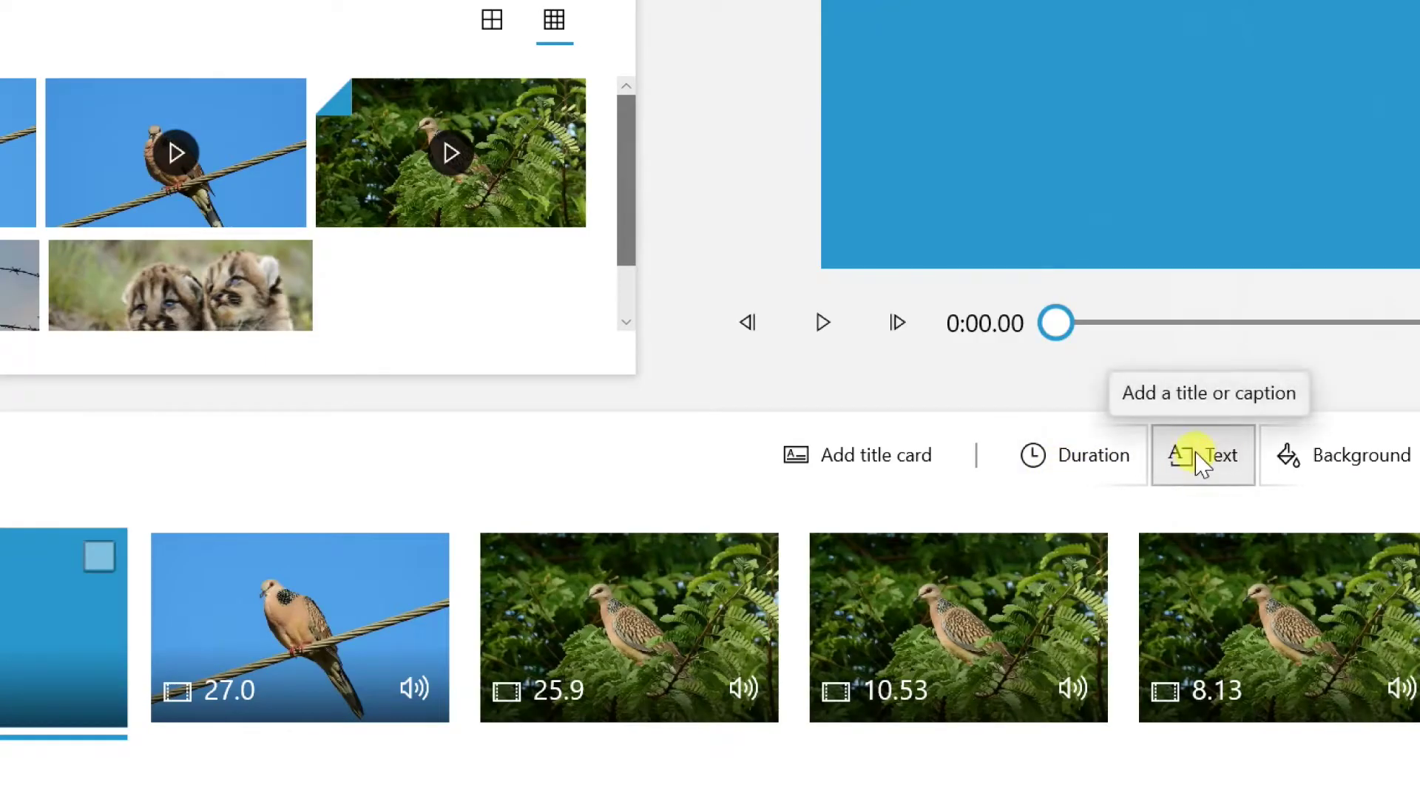
click(1200, 455)
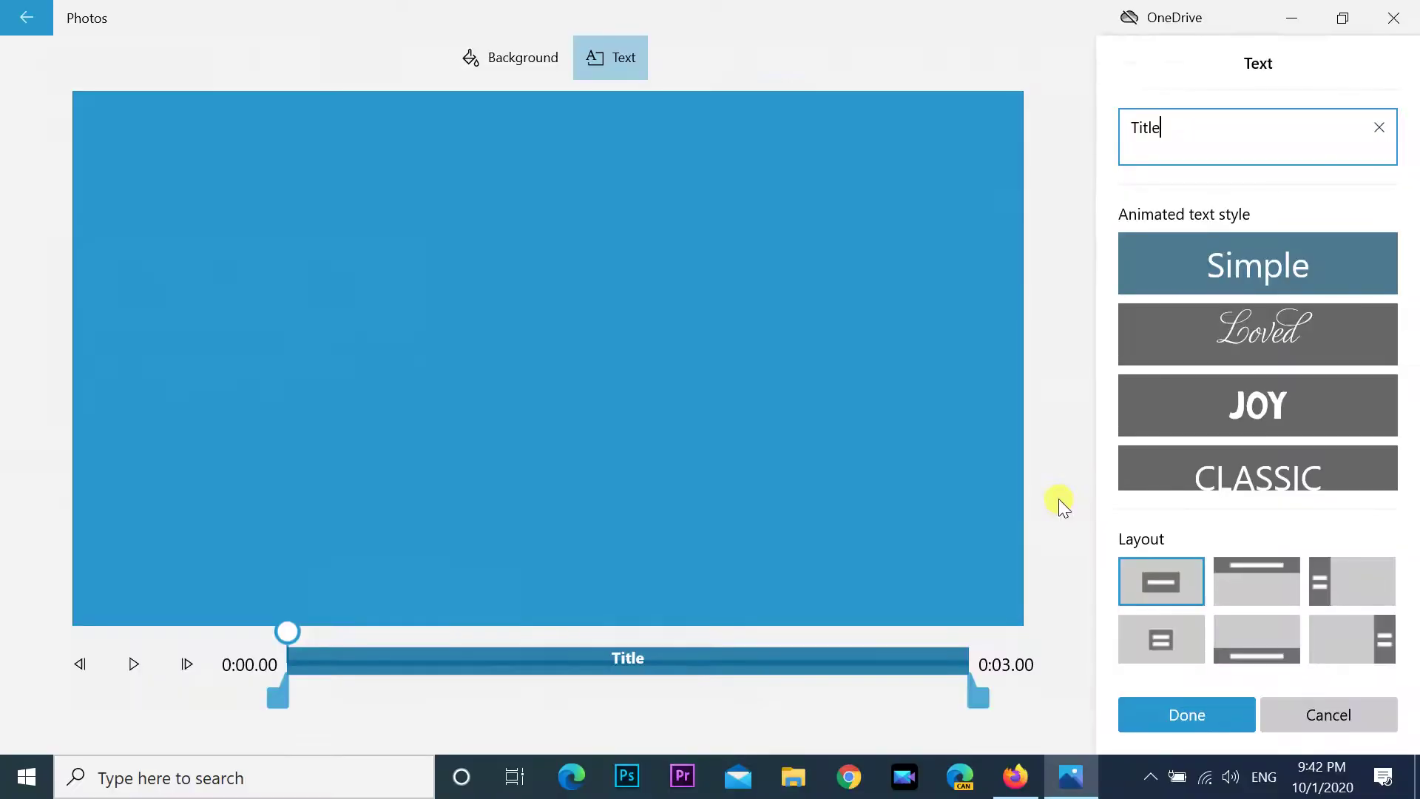
click(1271, 412)
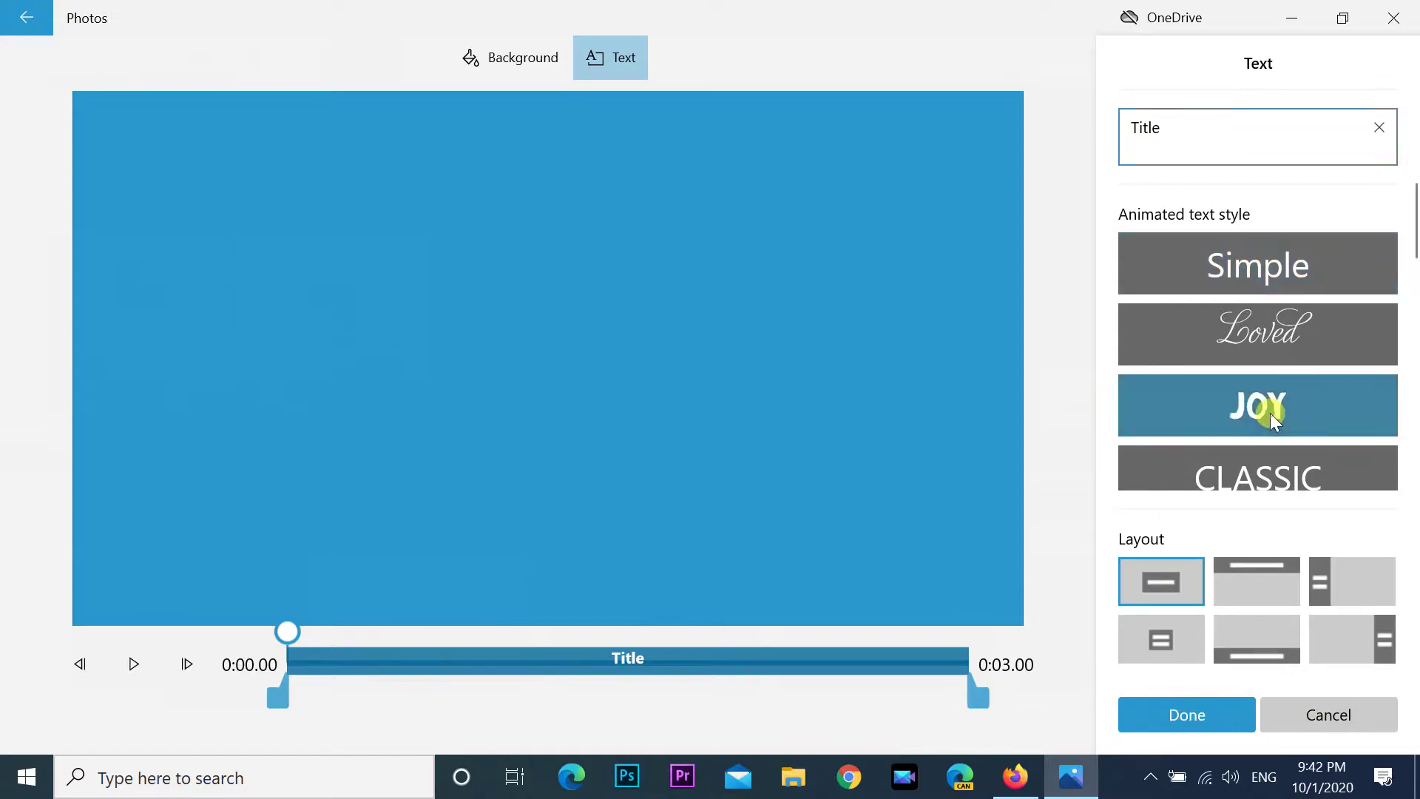
click(1261, 346)
double_click(1207, 133)
key(BackSpace)
text(My)
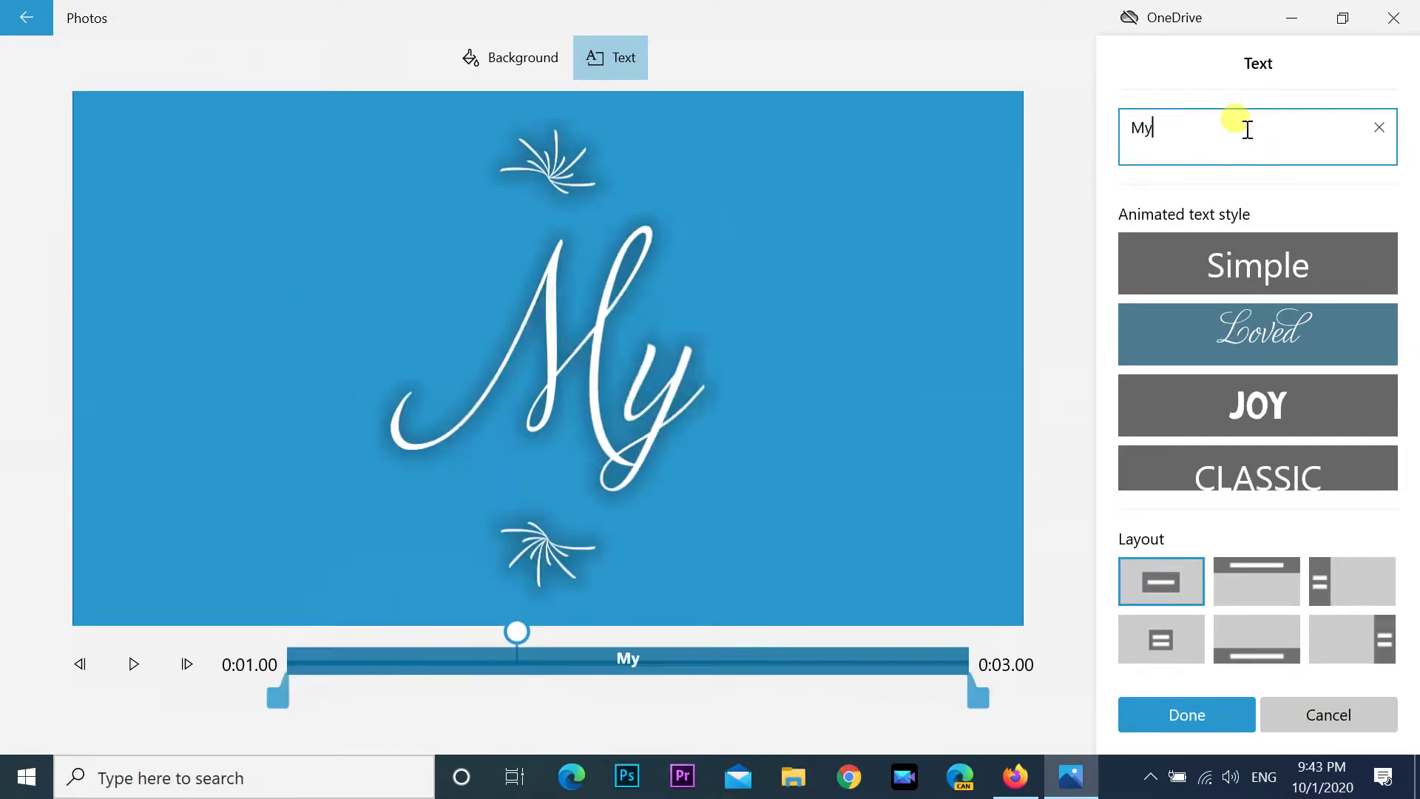
text( Clicks)
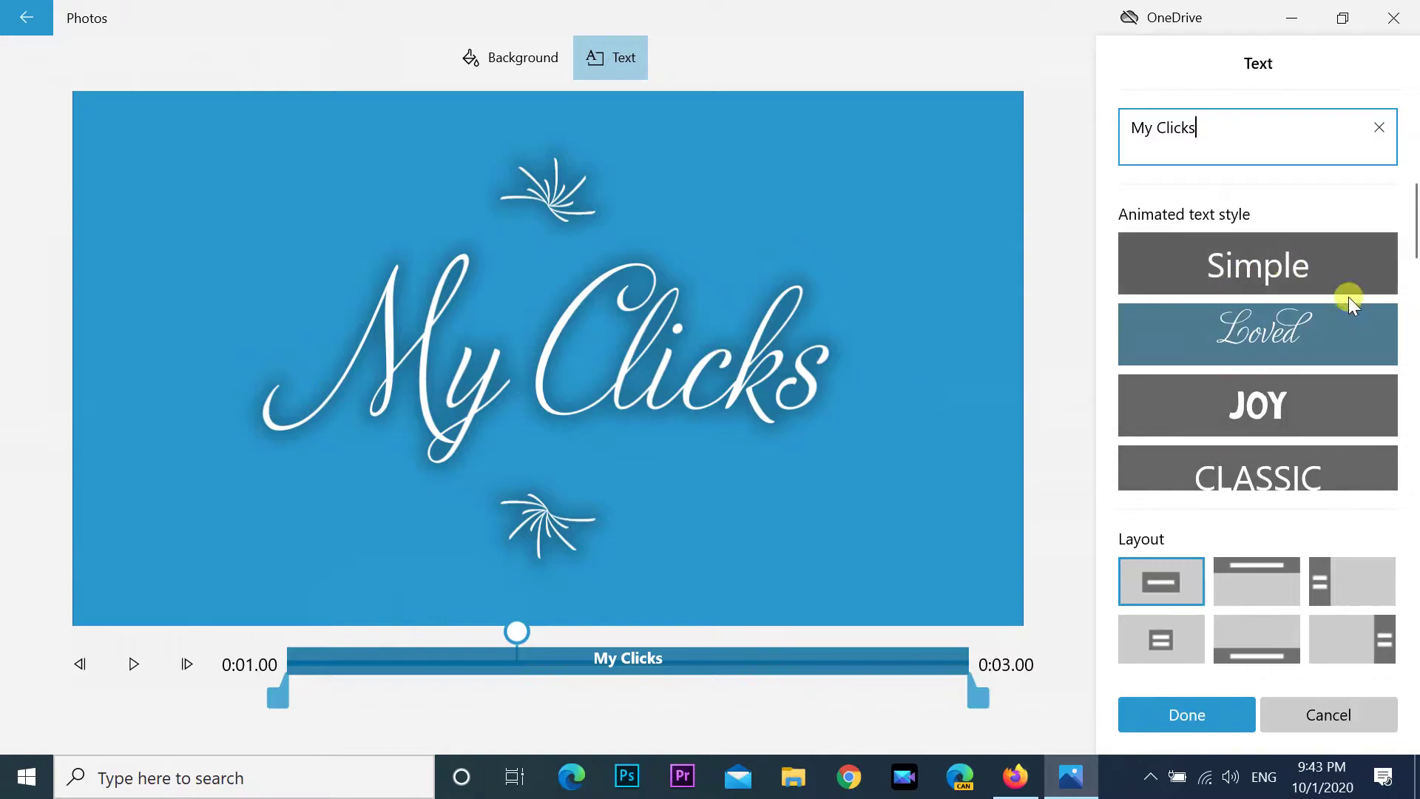
Try the other layouts for the title text, apply the Title 1 layout and preview the video's opening seconds.
click(1263, 584)
click(1155, 592)
click(1164, 644)
click(1257, 644)
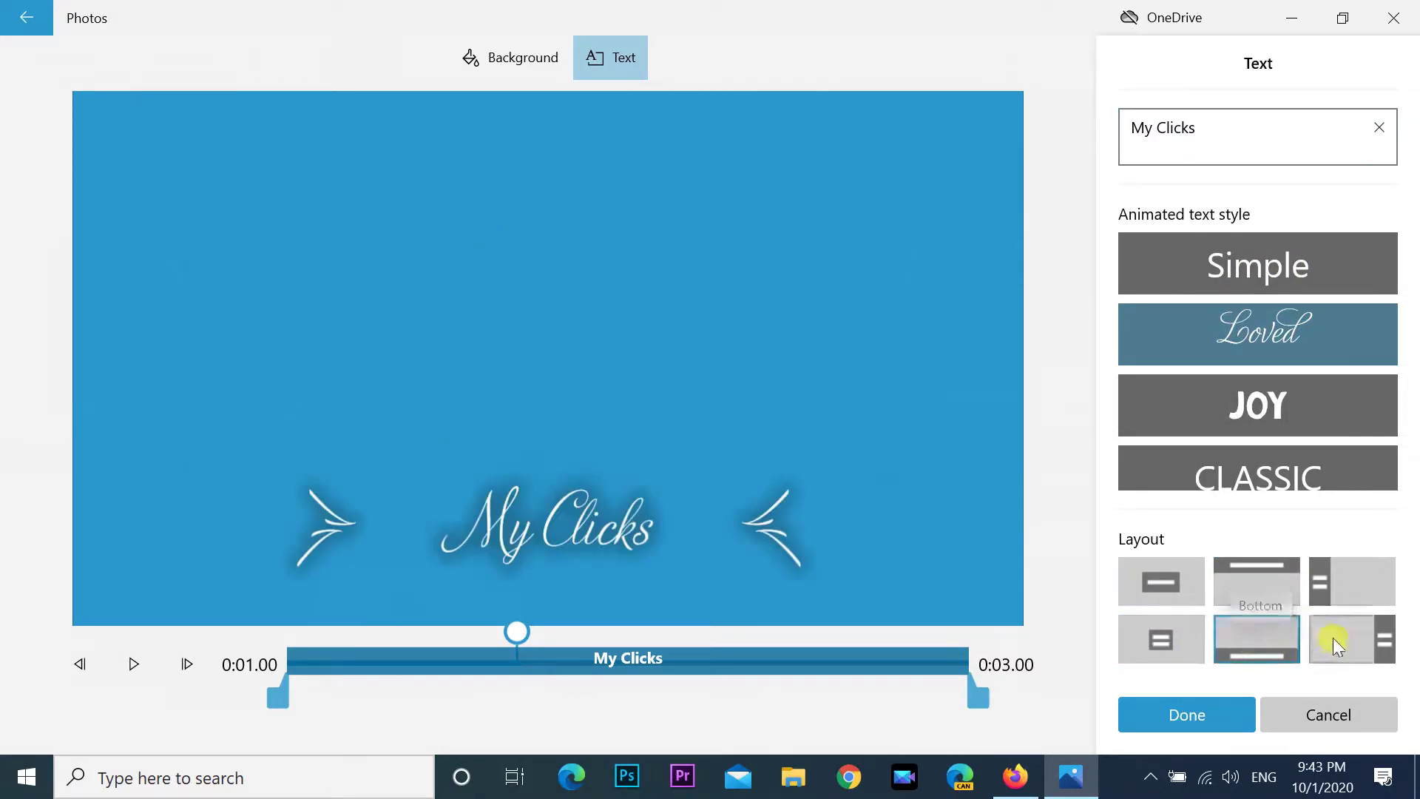
click(1336, 638)
click(1164, 601)
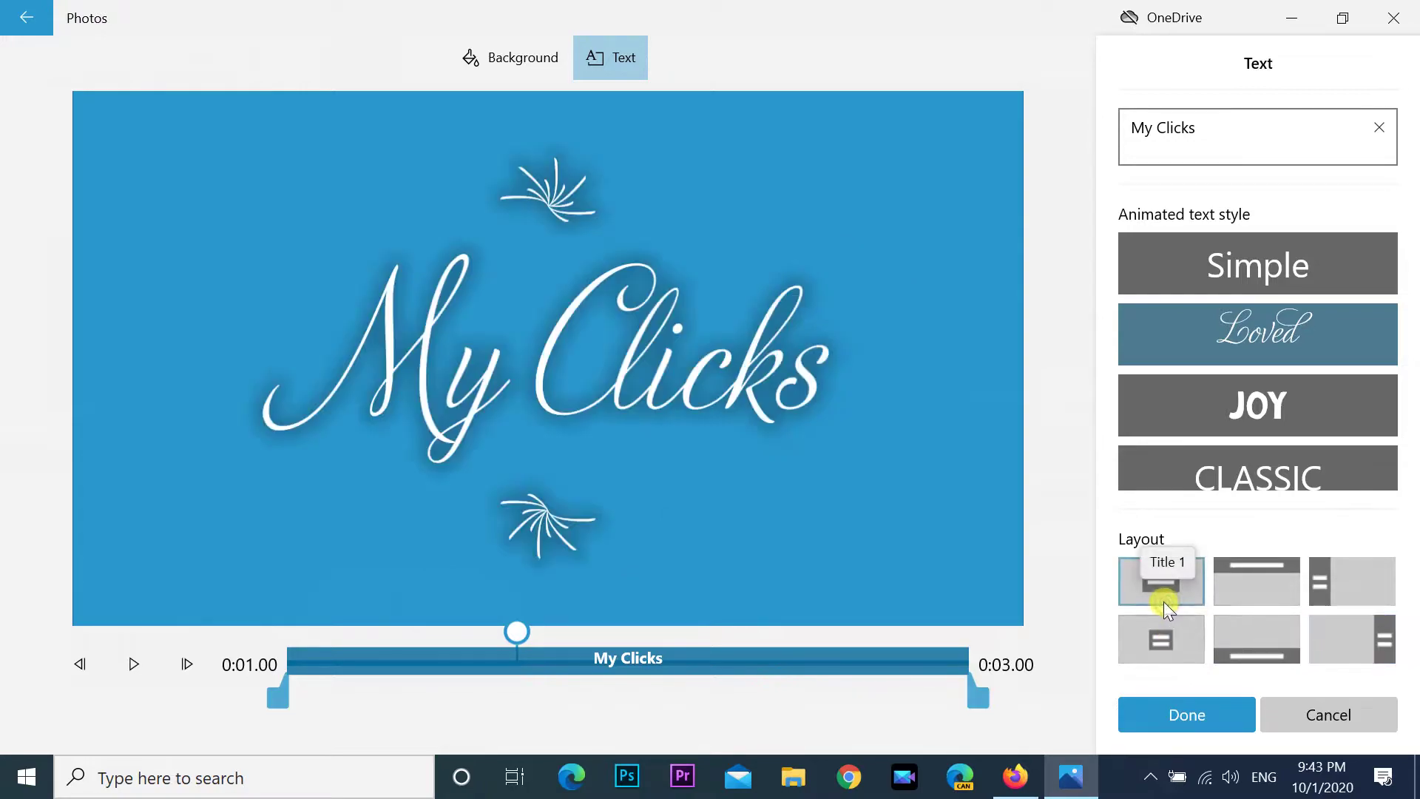
click(1169, 716)
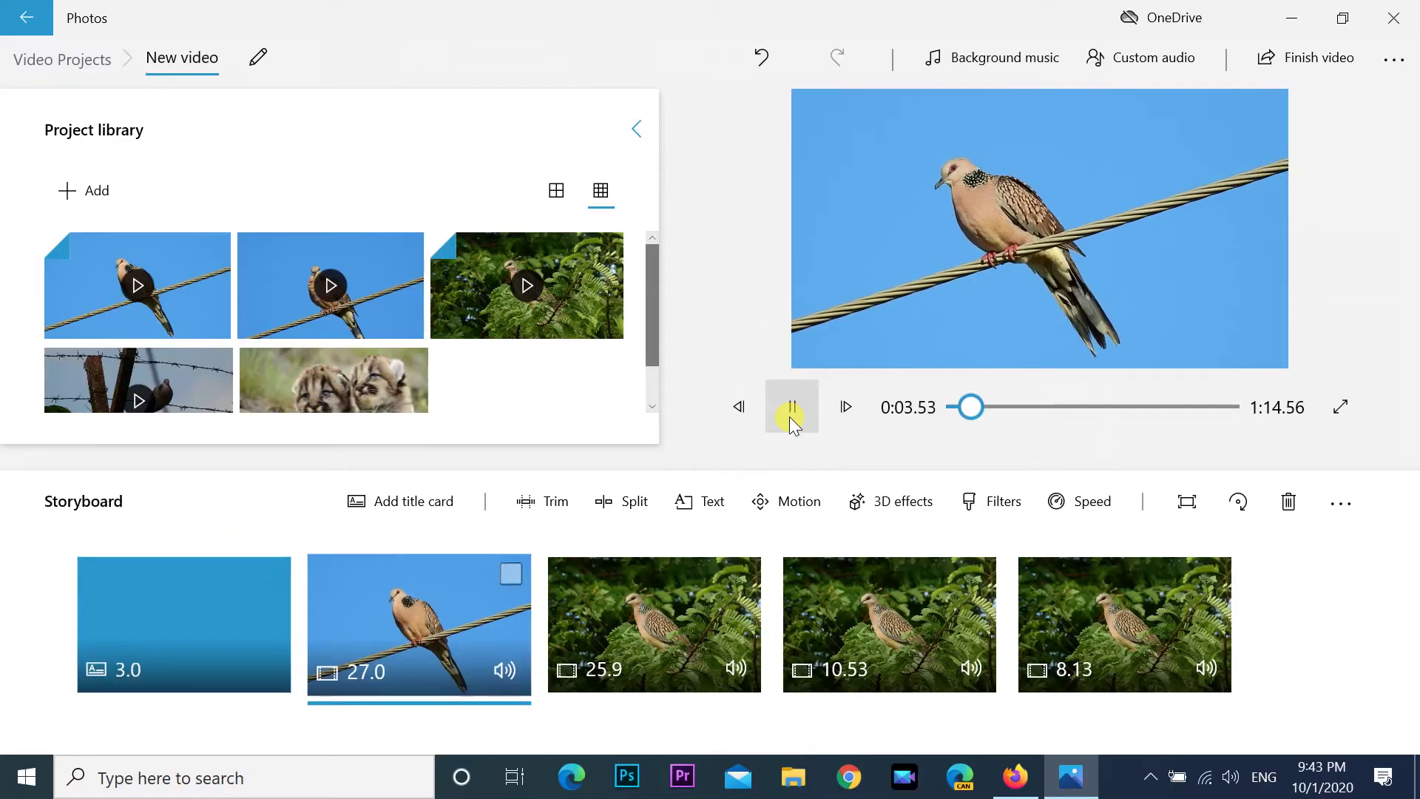
click(542, 343)
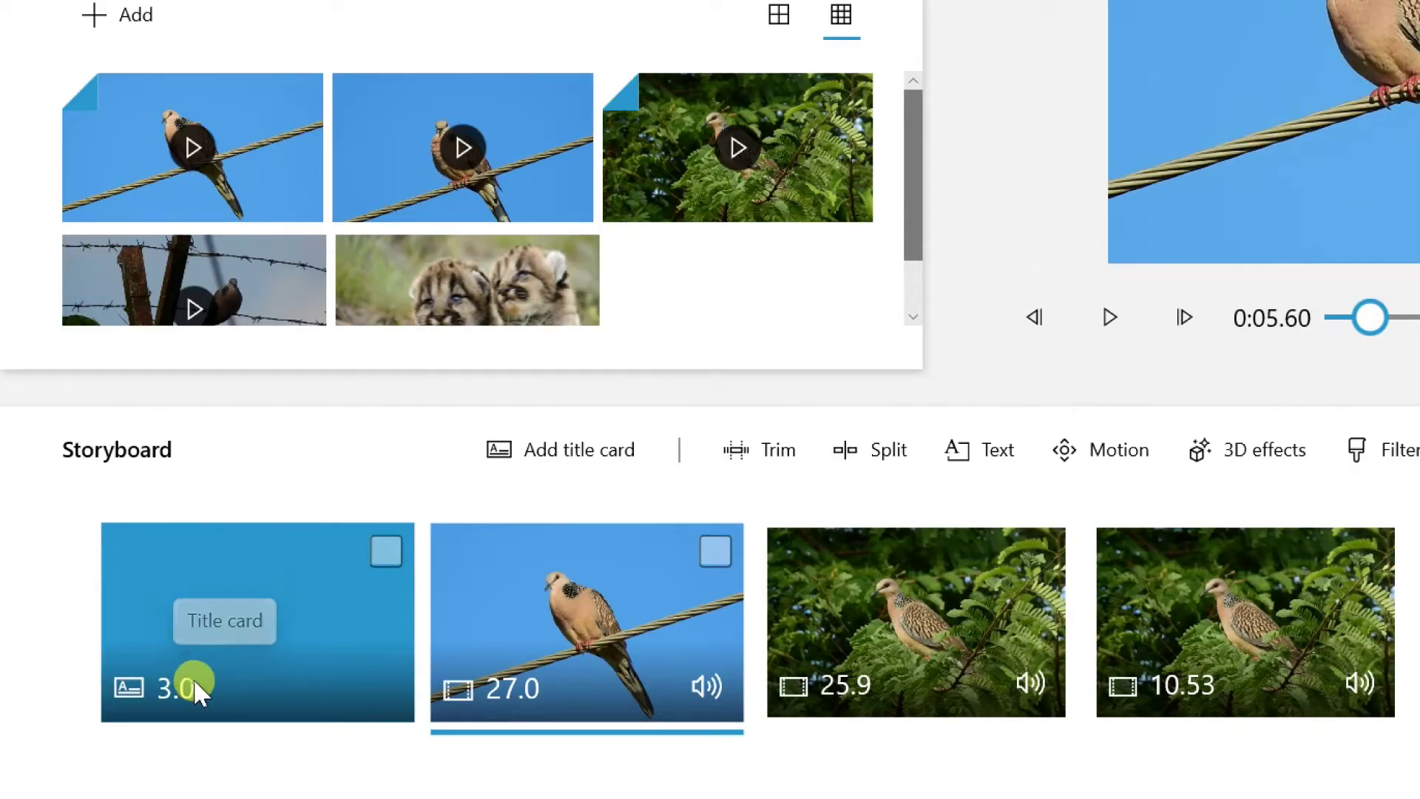
Try durations of 7 seconds and 10 seconds for the title card.
click(193, 679)
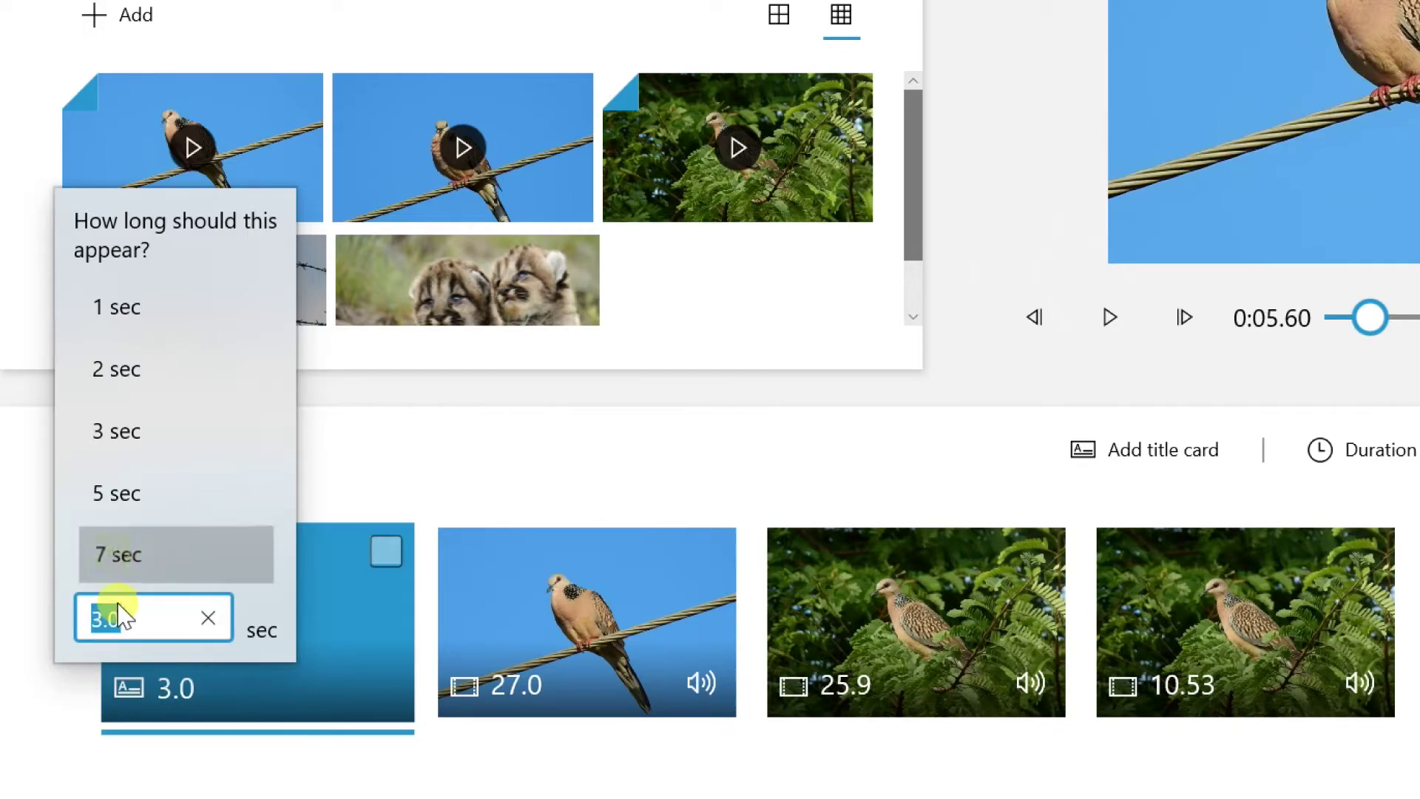
click(119, 555)
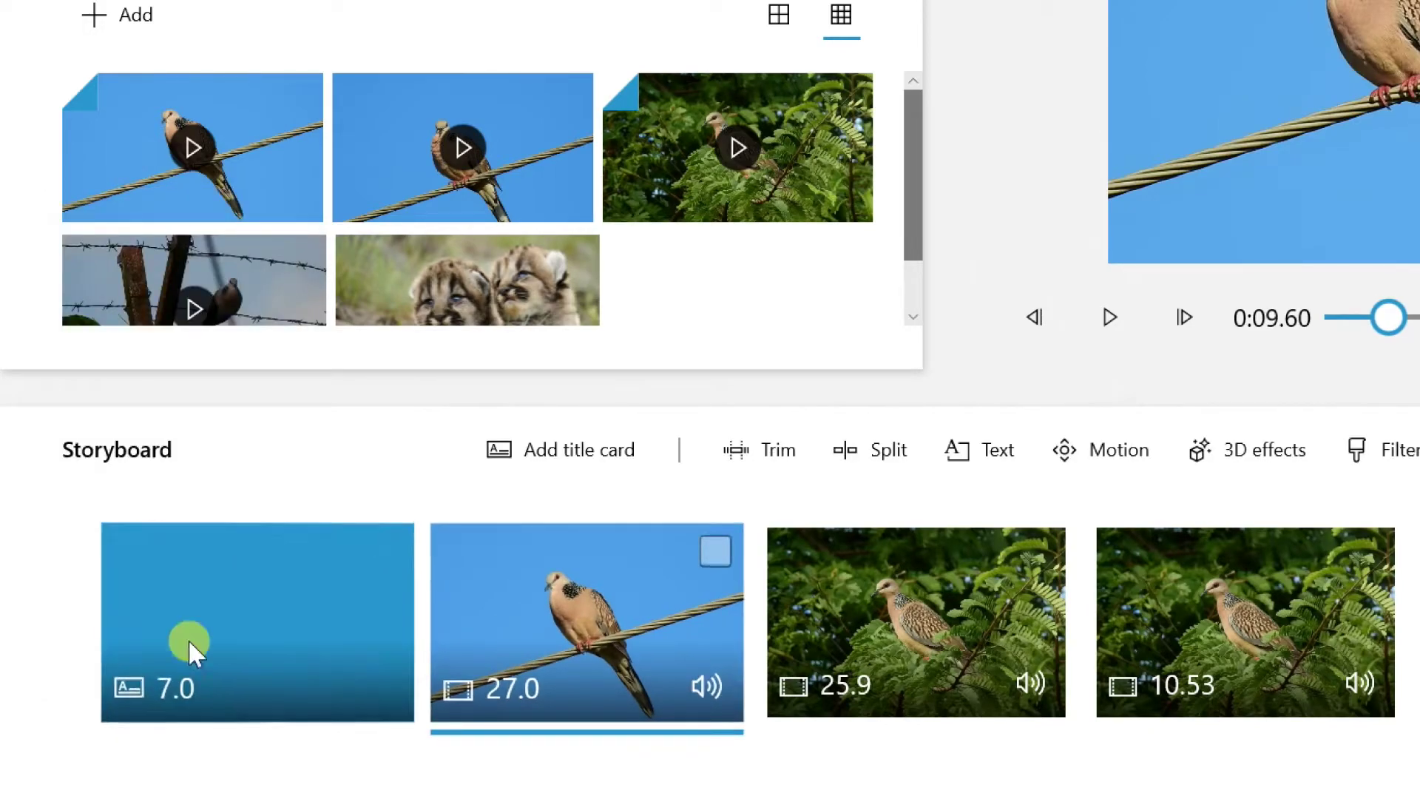
click(164, 686)
key(BackSpace)
text(10)
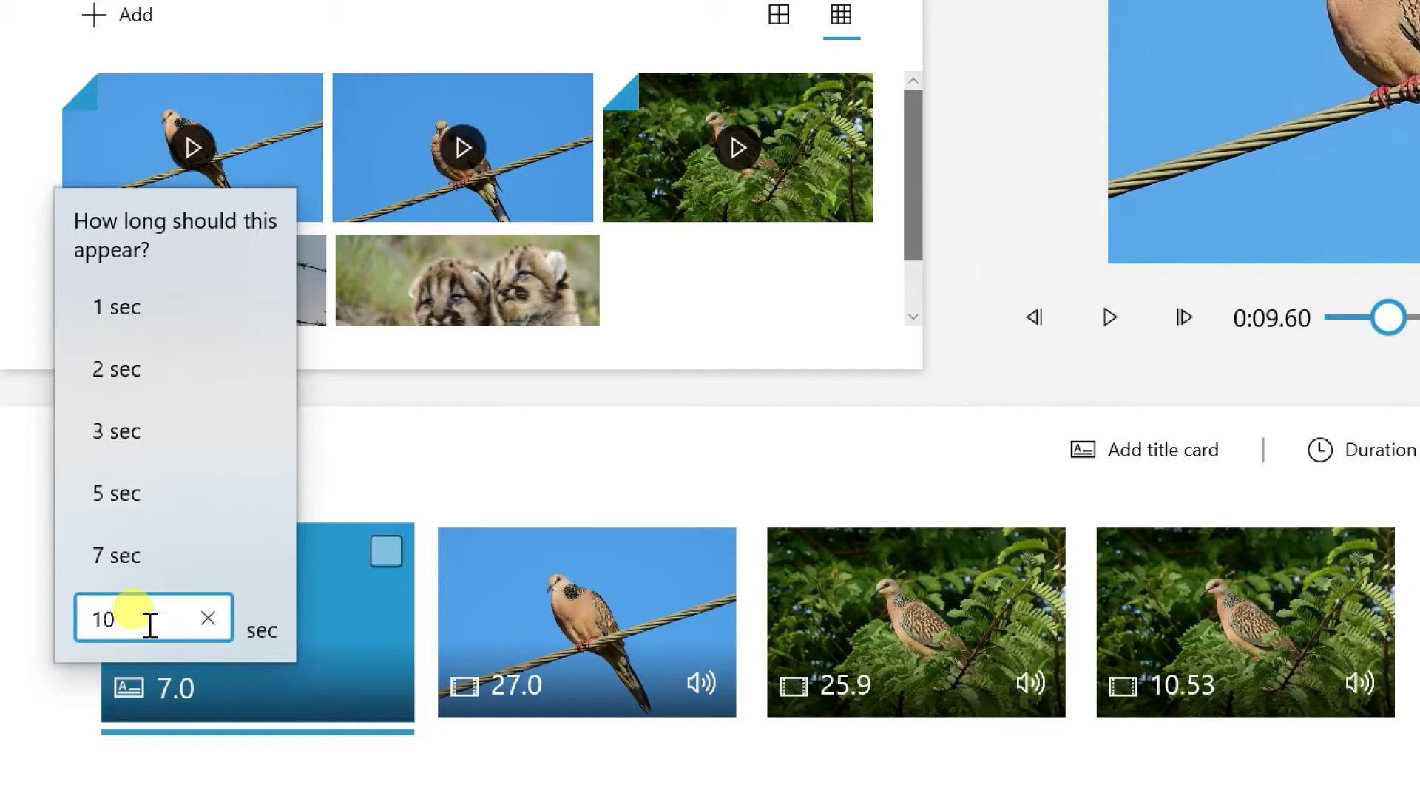
key(Return)
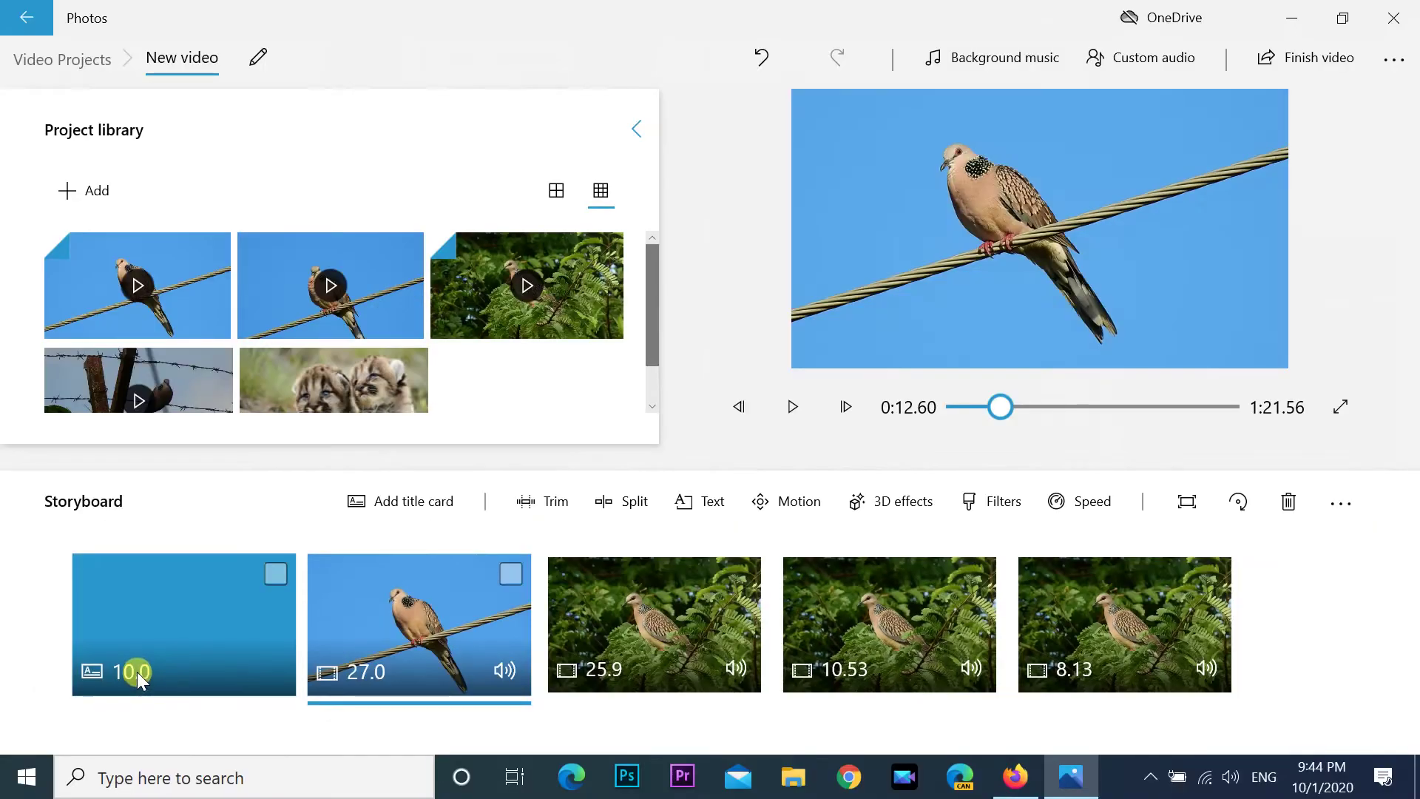
Set the title card's duration to 5 seconds.
click(136, 668)
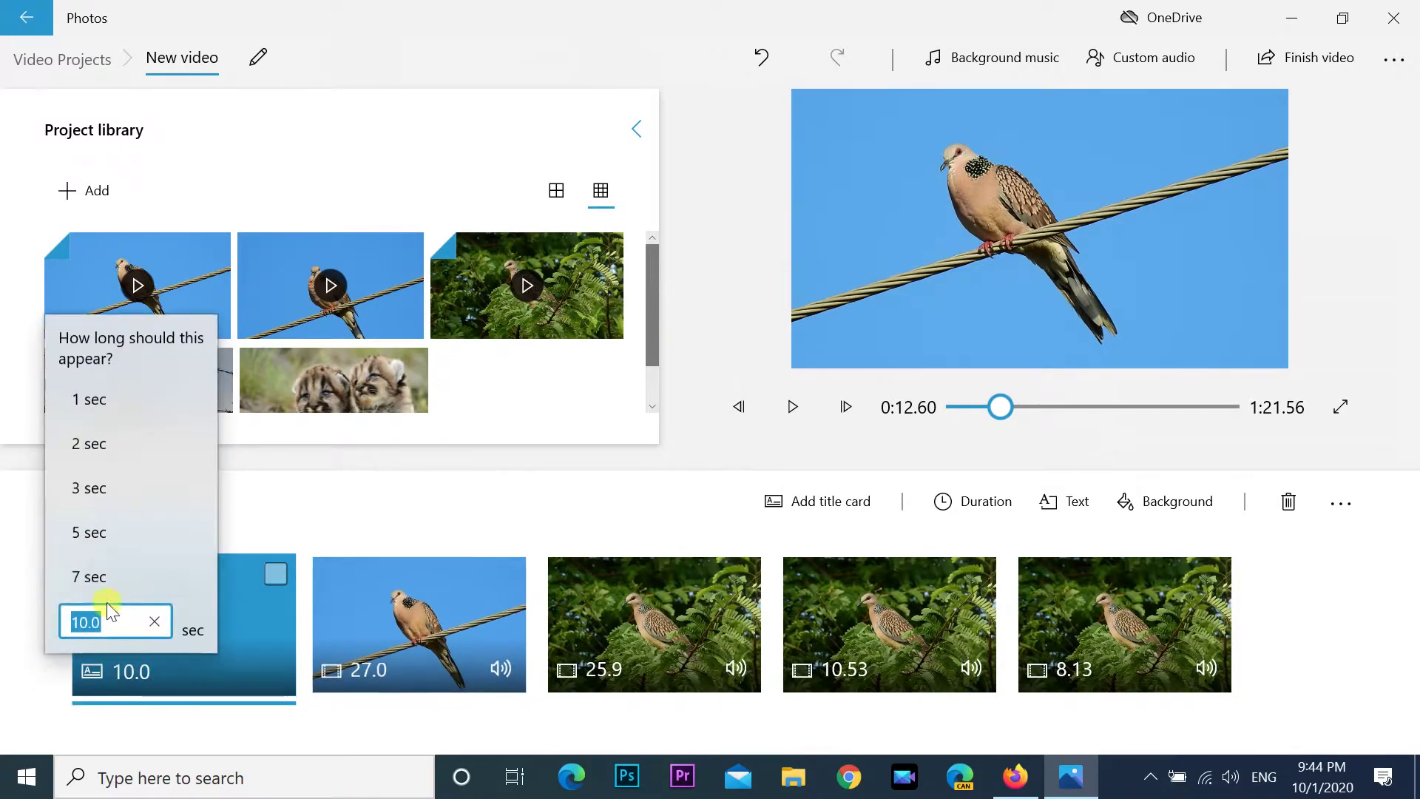
click(86, 536)
Apply the Zoom in center motion to the last clip in the storyboard and play its preview.
click(1111, 619)
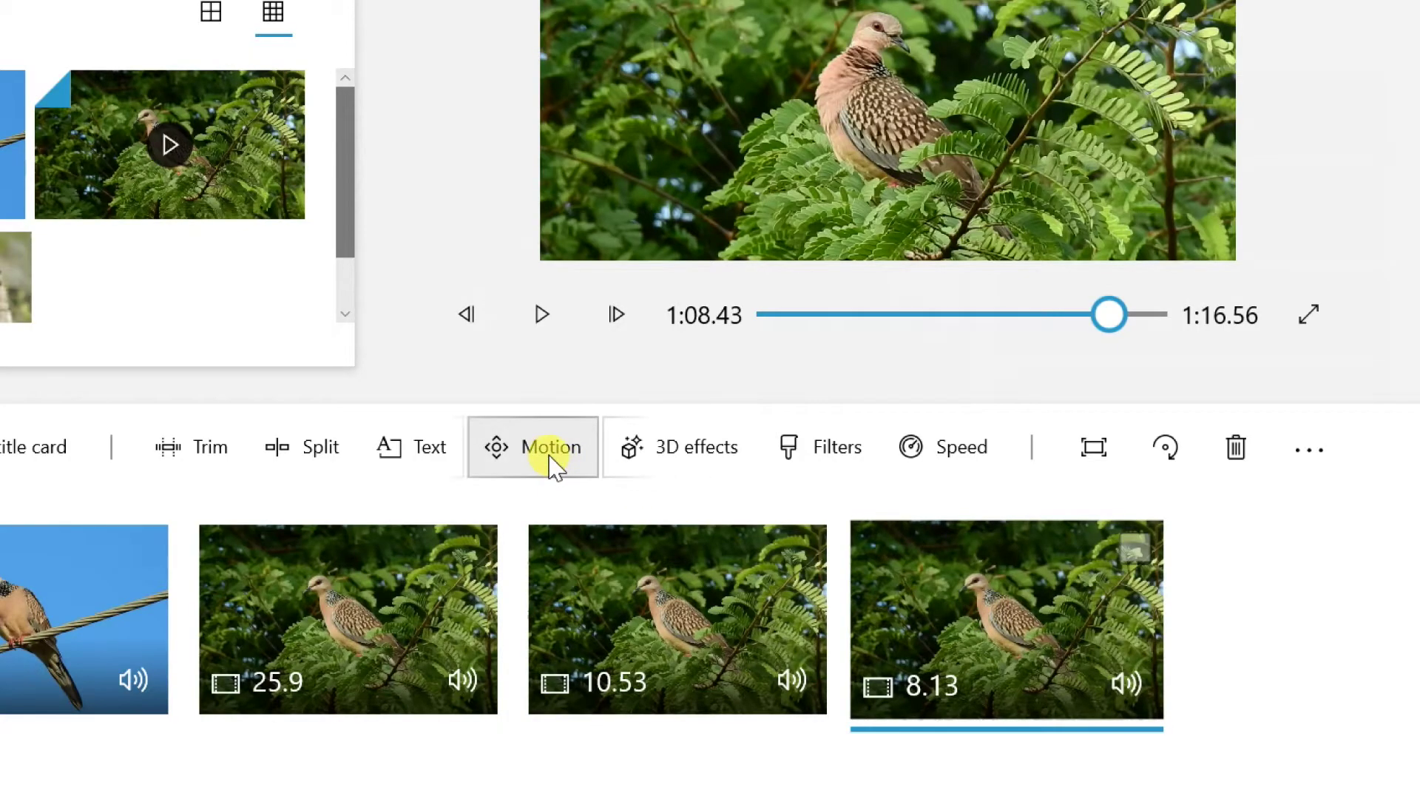
click(550, 456)
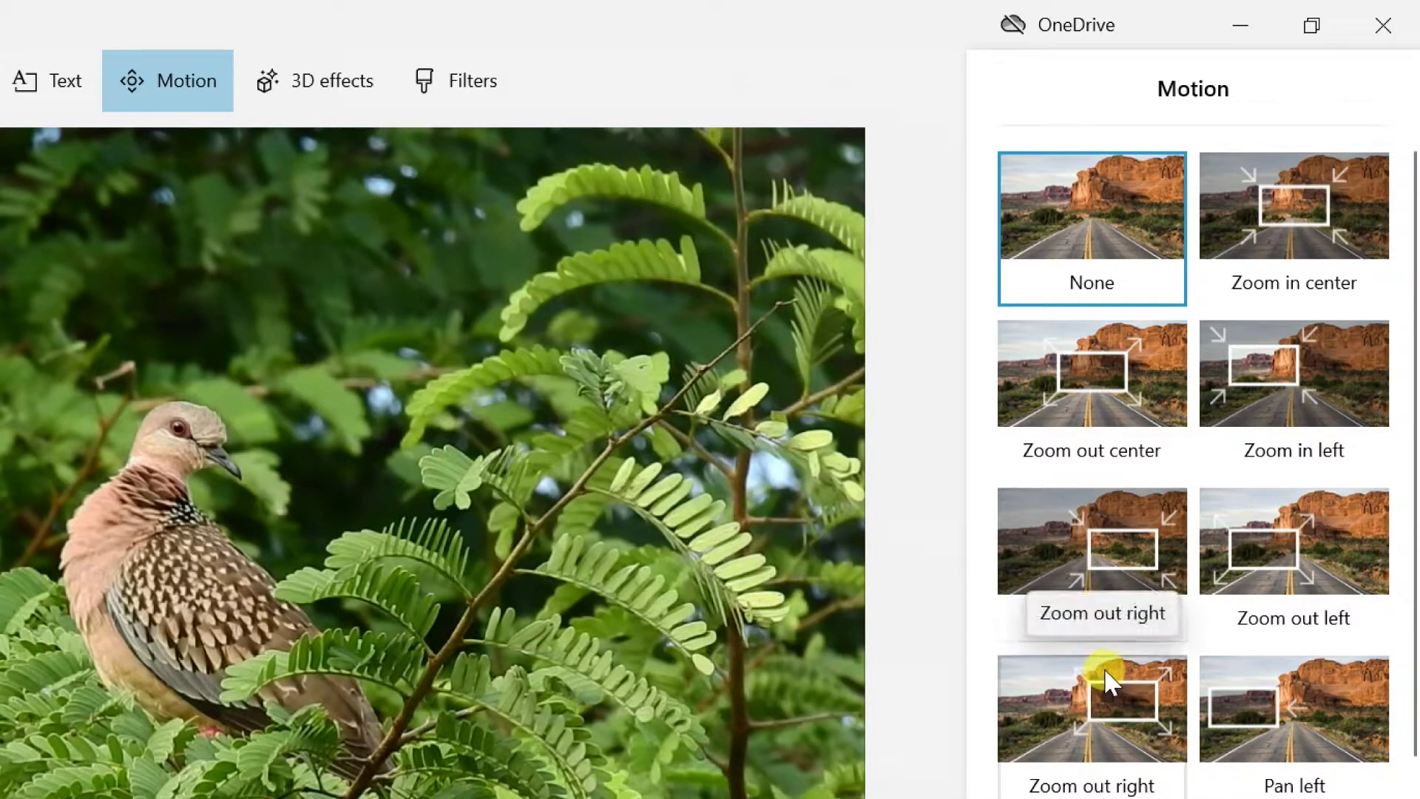
click(1281, 207)
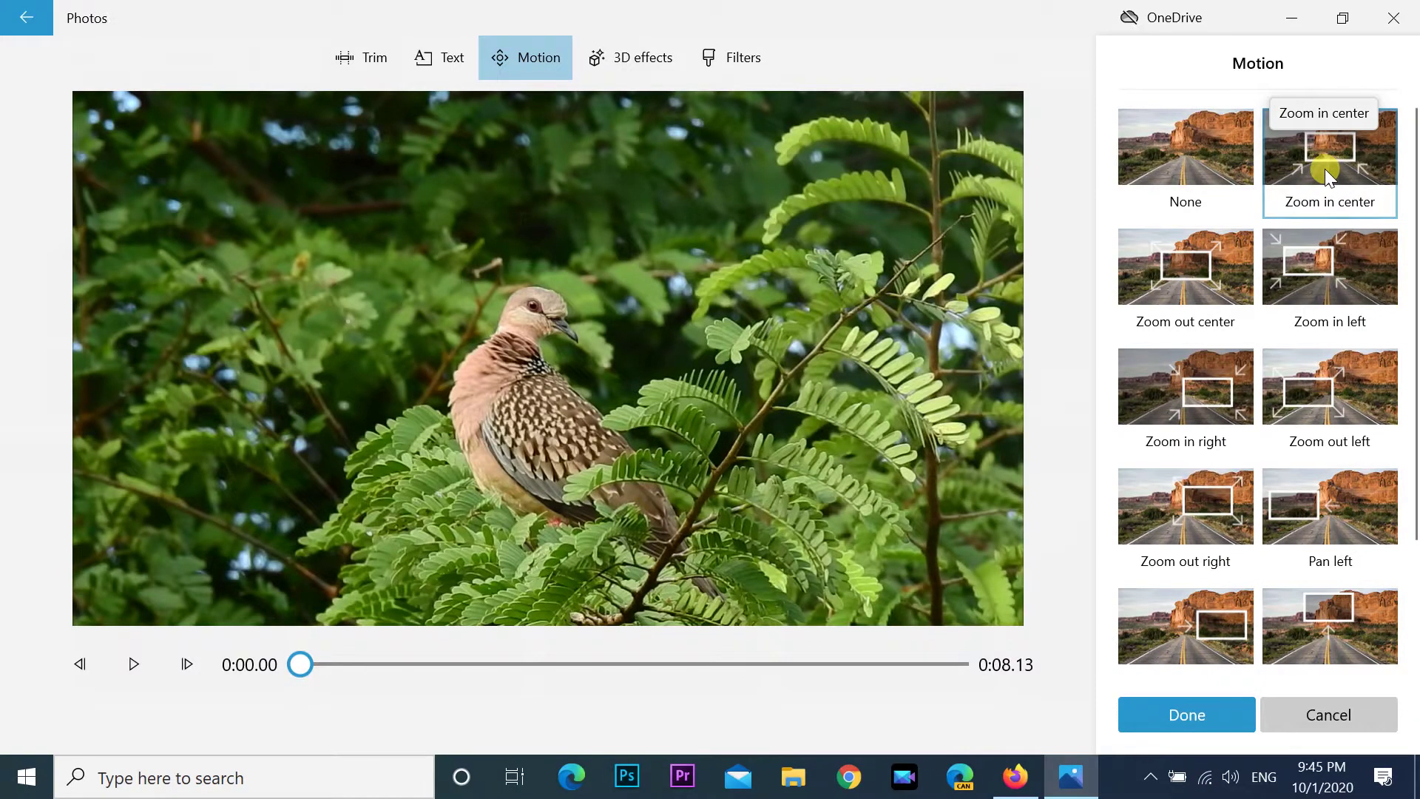
click(1199, 722)
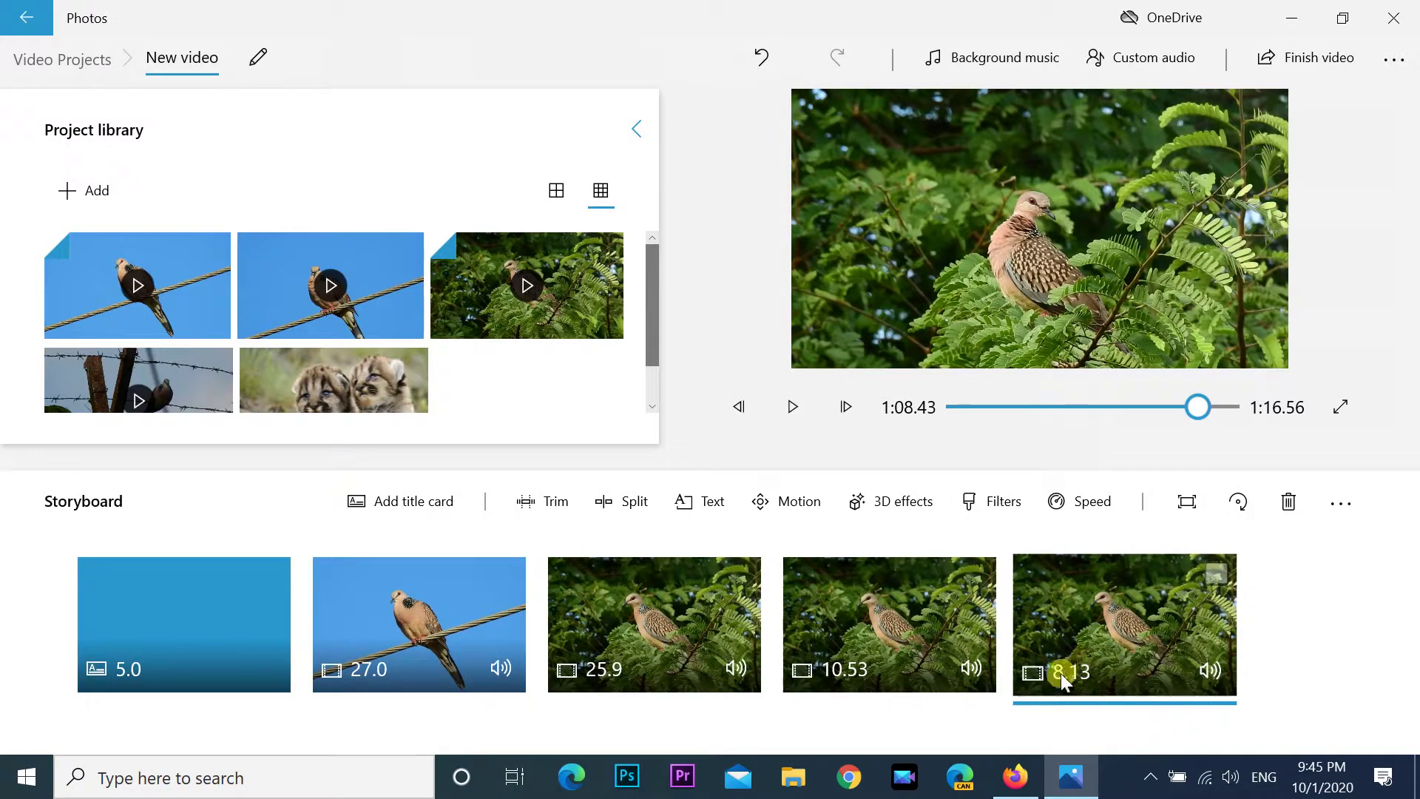
click(793, 415)
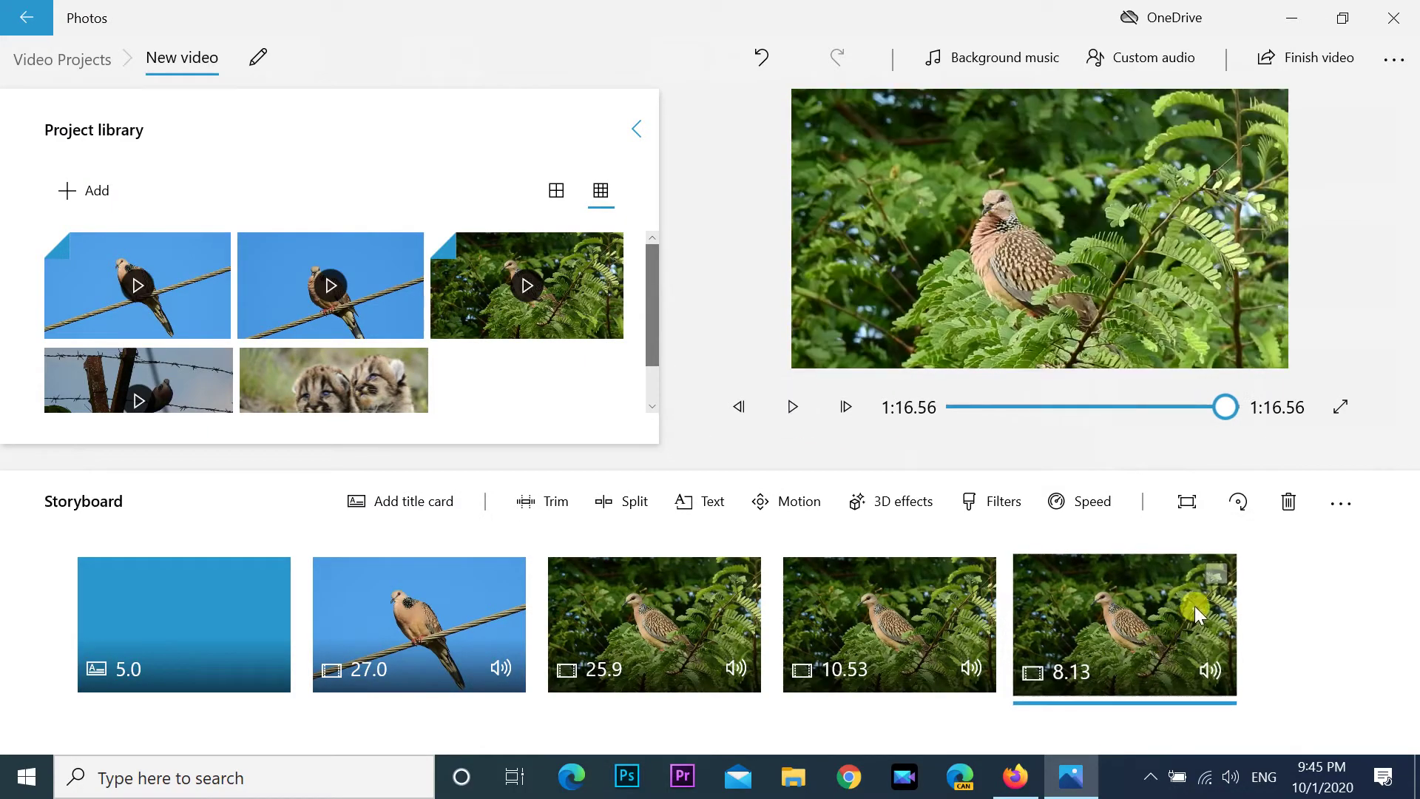
Try None and Zoom in center as the last clip's motion and choose Zoom out center.
click(800, 503)
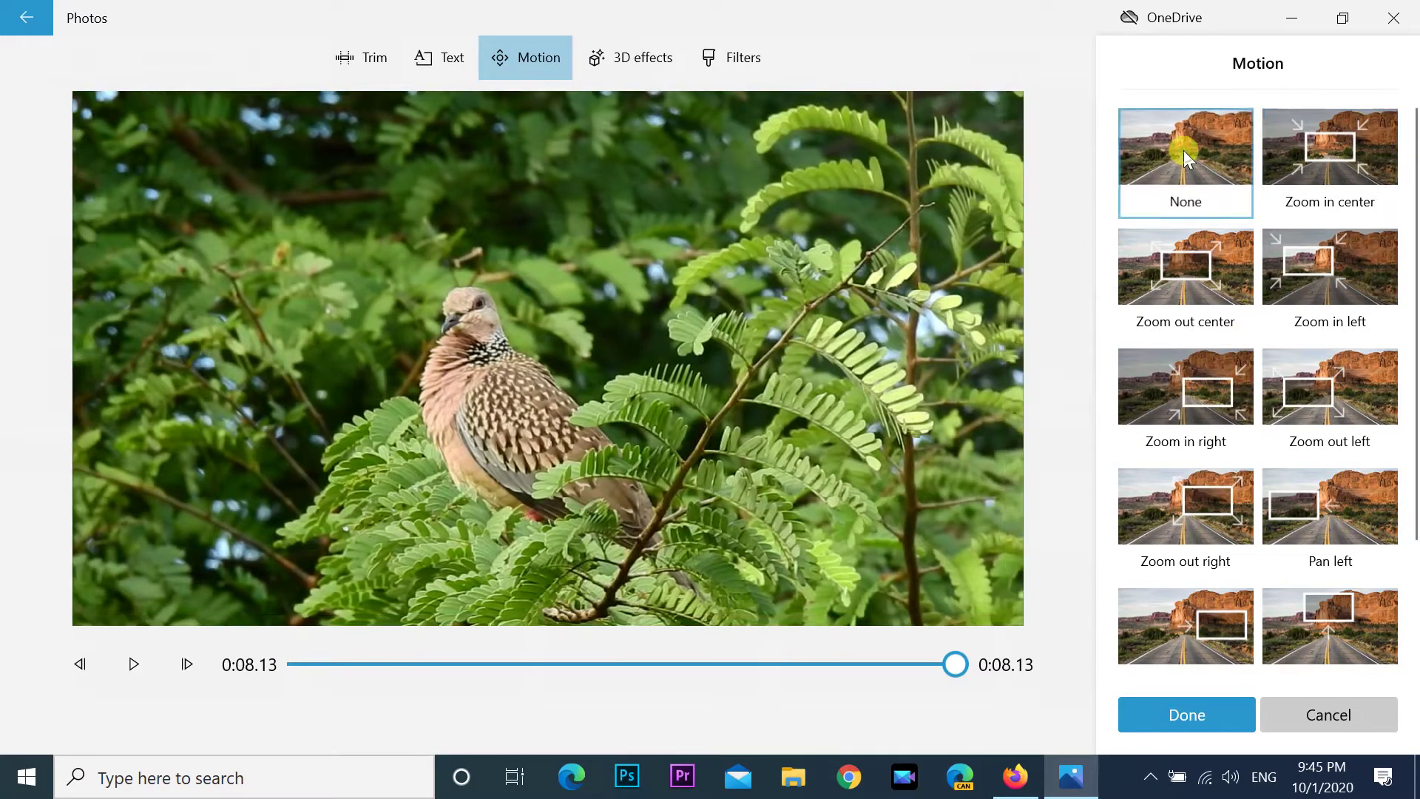
click(1183, 150)
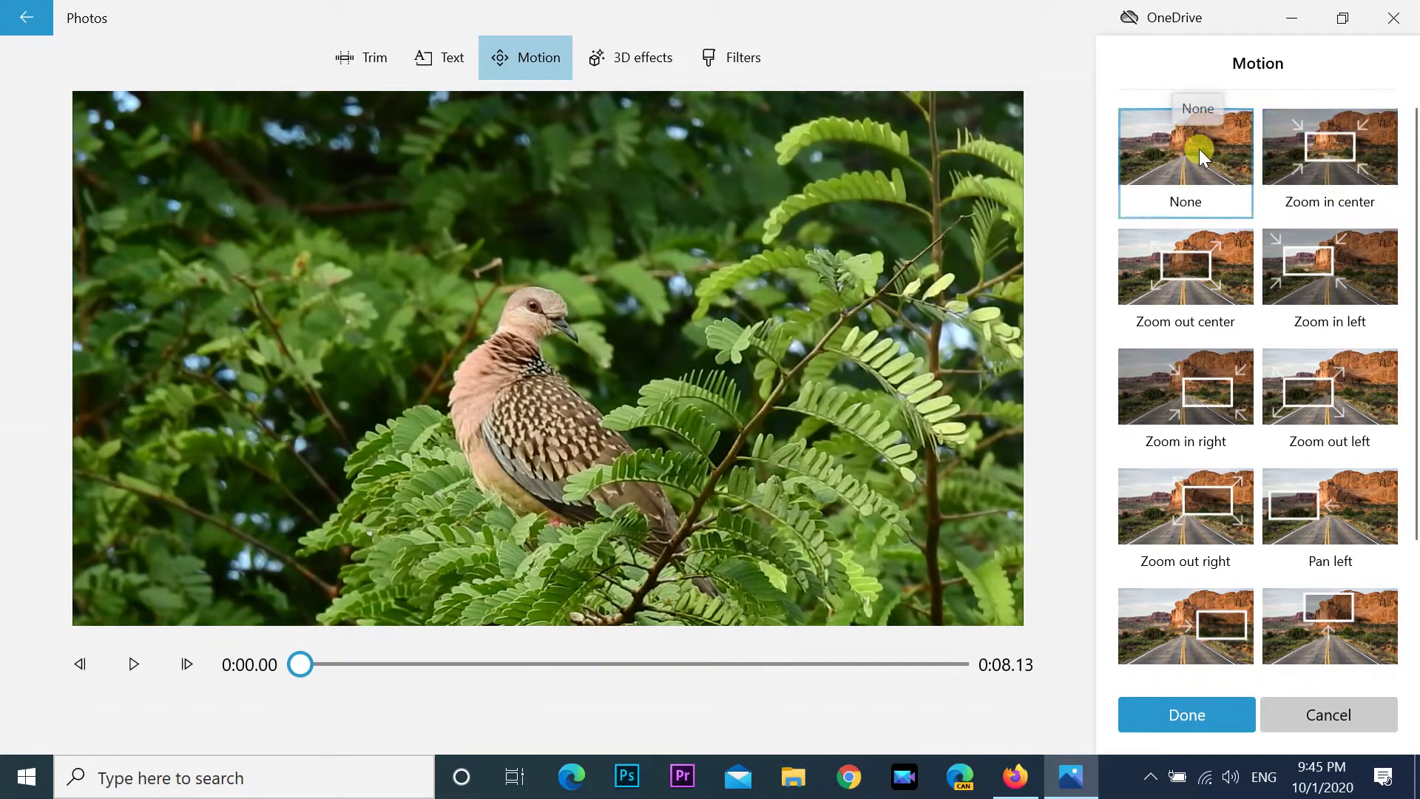
click(1343, 180)
click(1182, 275)
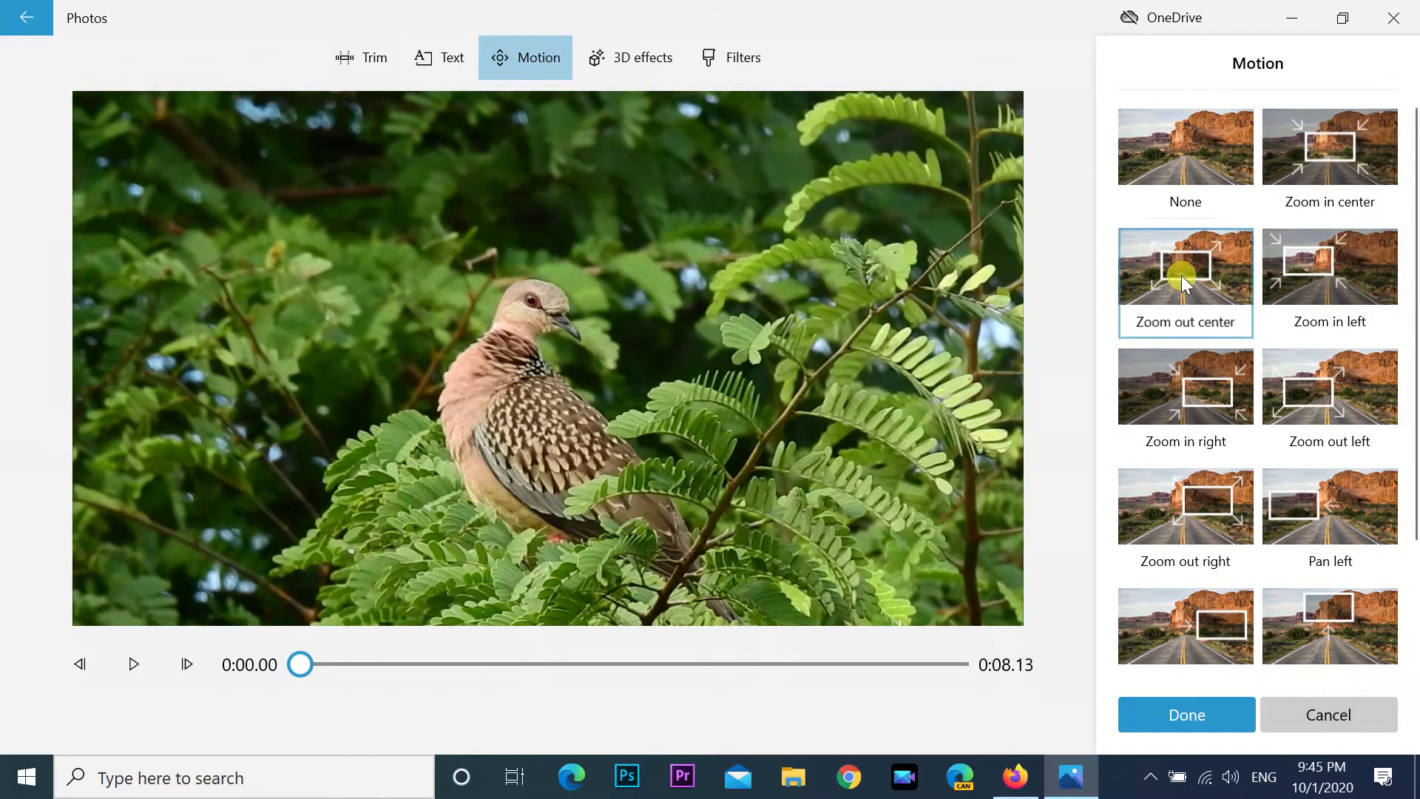
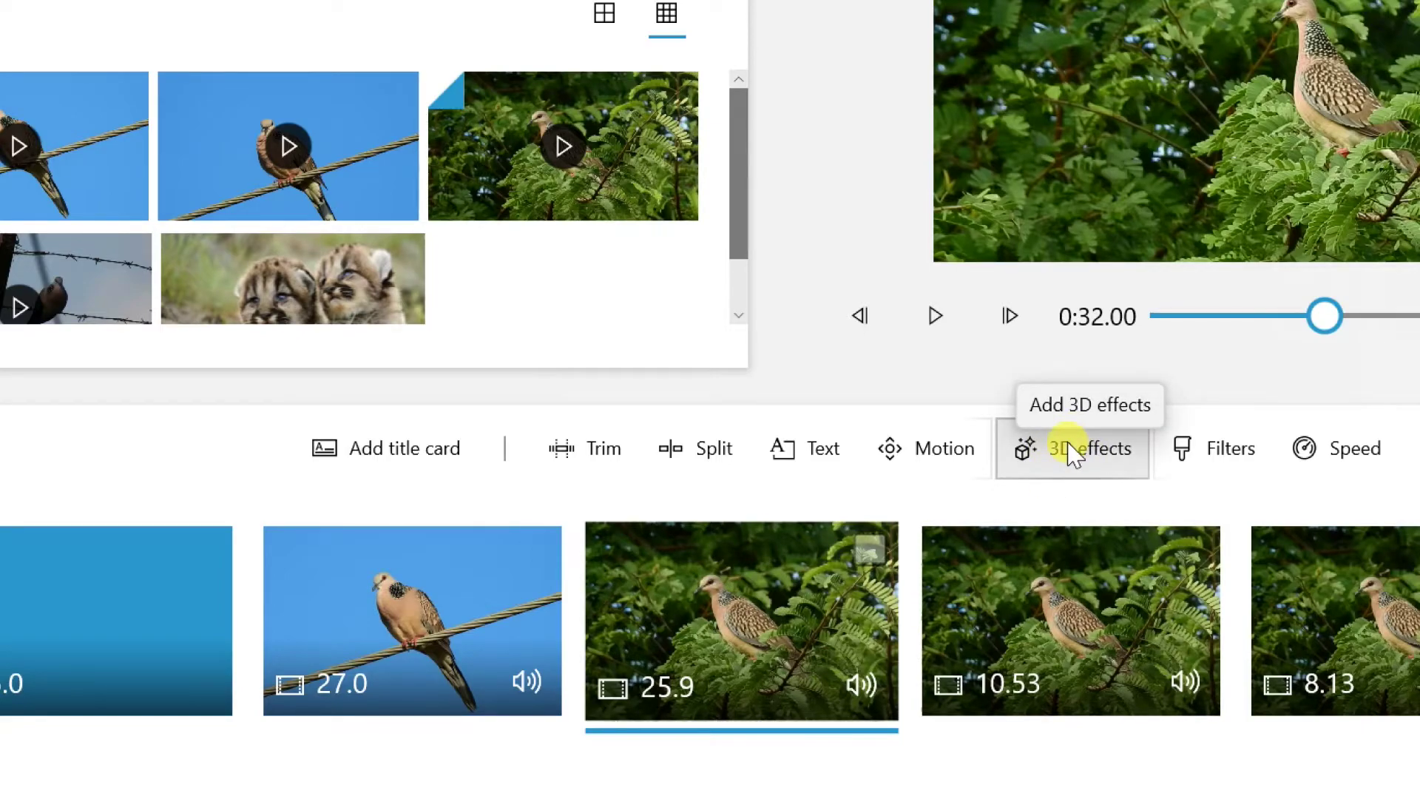
Browse the 3D effects for the 27-second dove clip, add Autumn leaves and play the preview.
click(434, 574)
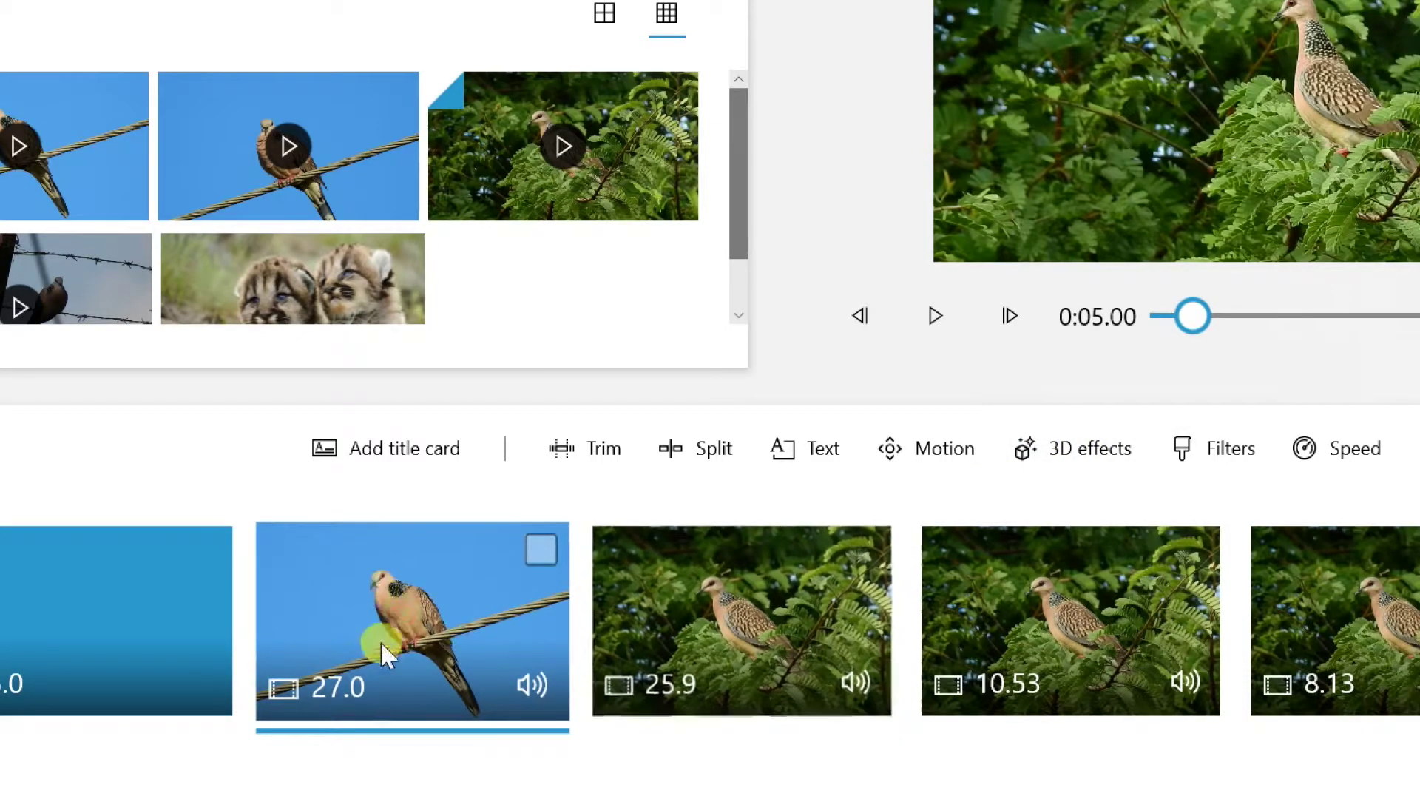
click(1090, 453)
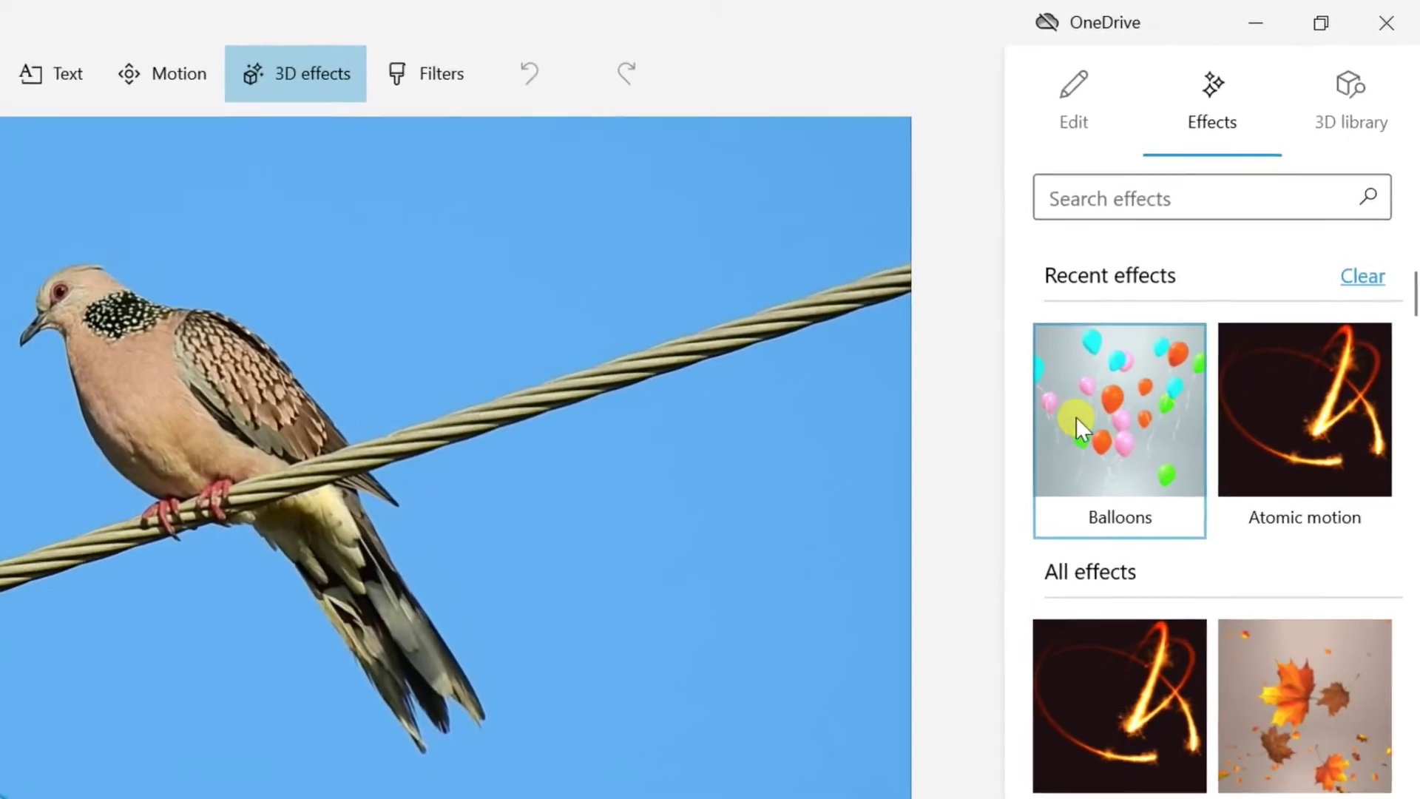
scroll(1324, 666, down, 5)
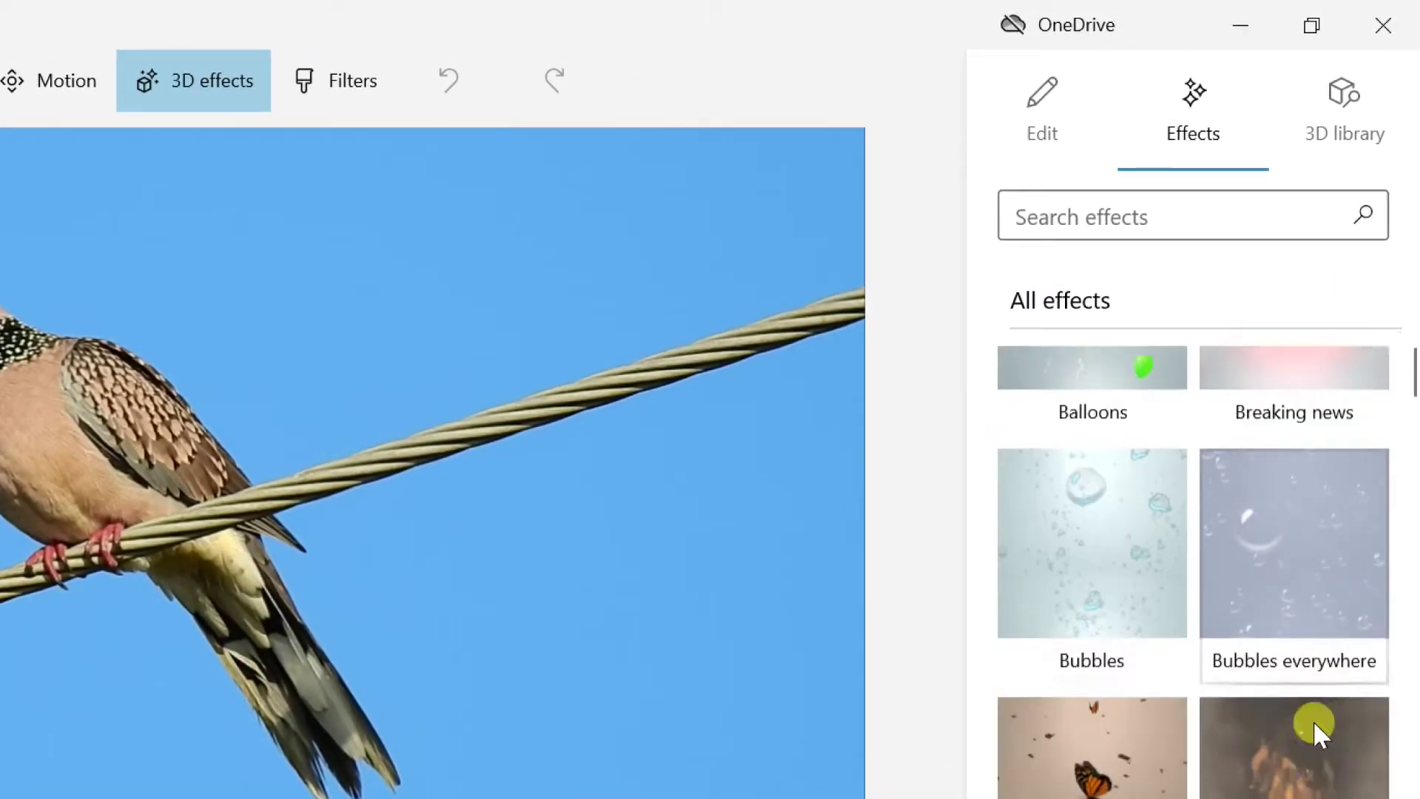
scroll(1314, 727, down, 6)
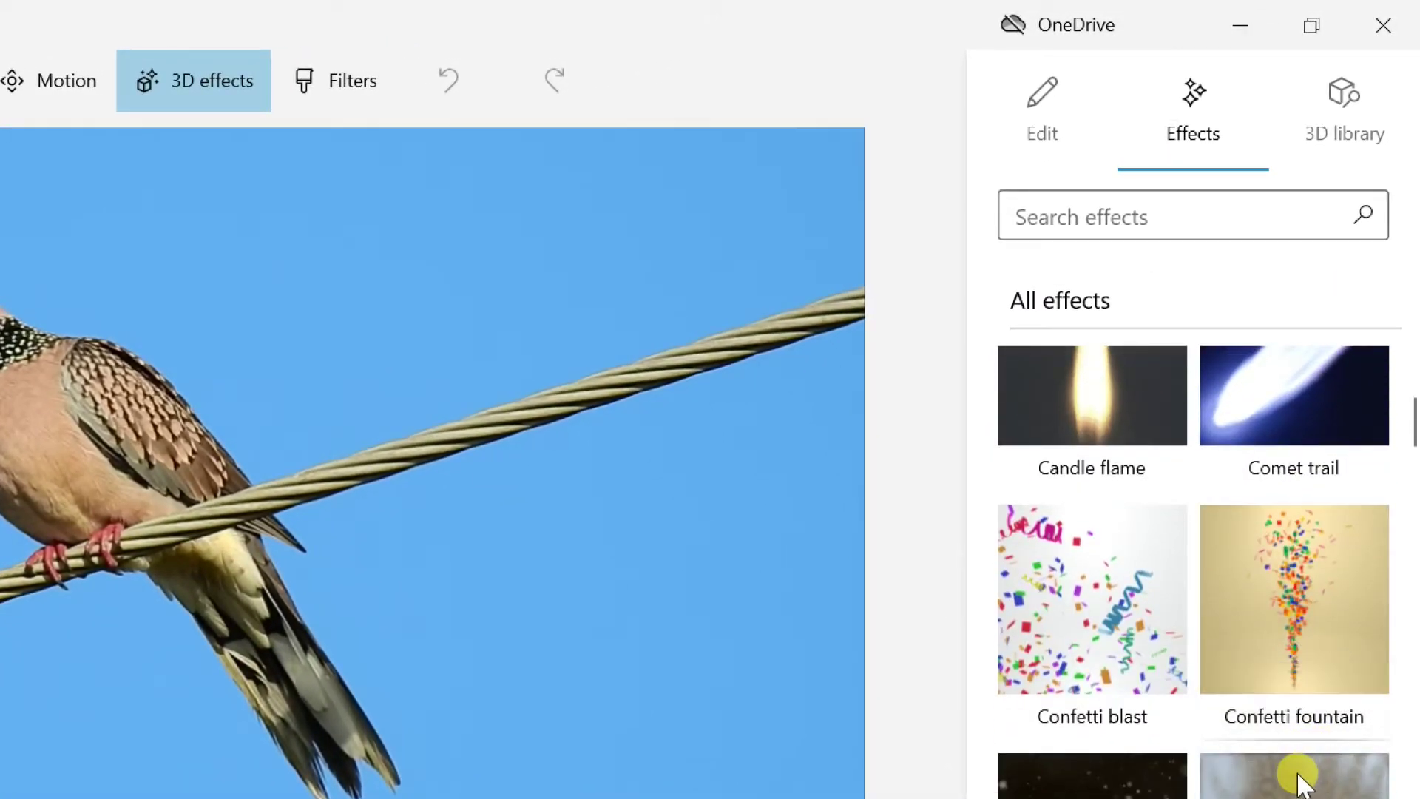
scroll(1302, 780, down, 5)
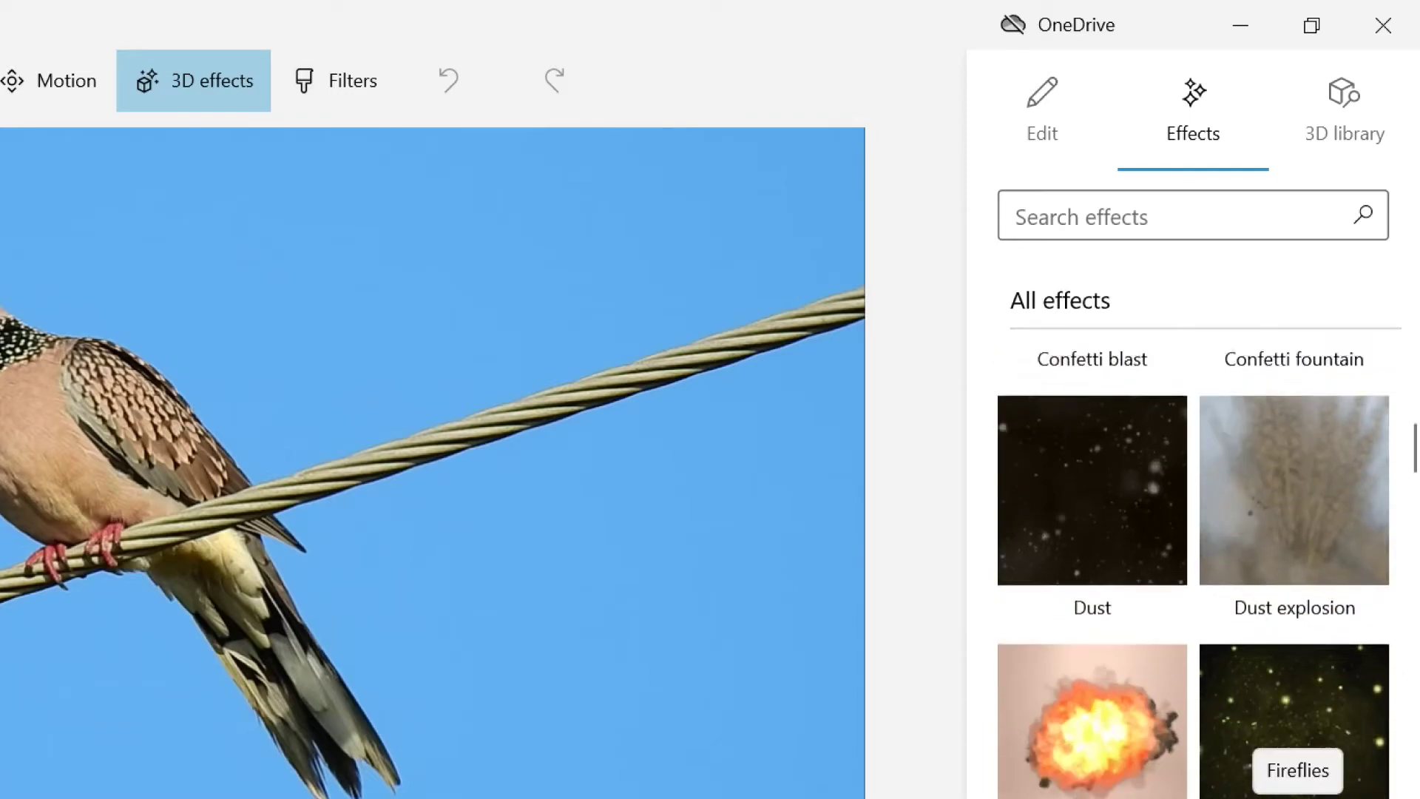
scroll(1302, 780, down, 6)
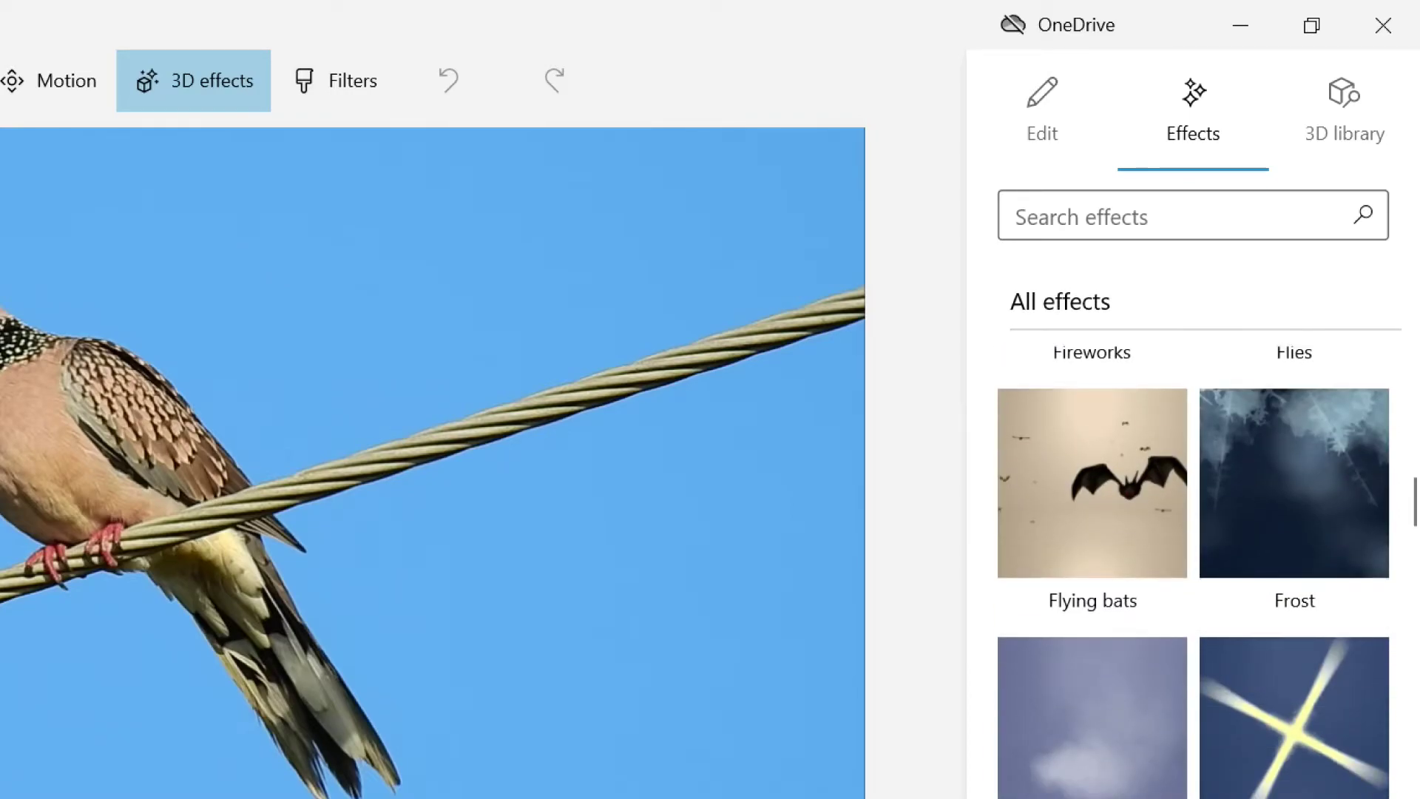
scroll(1302, 781, down, 4)
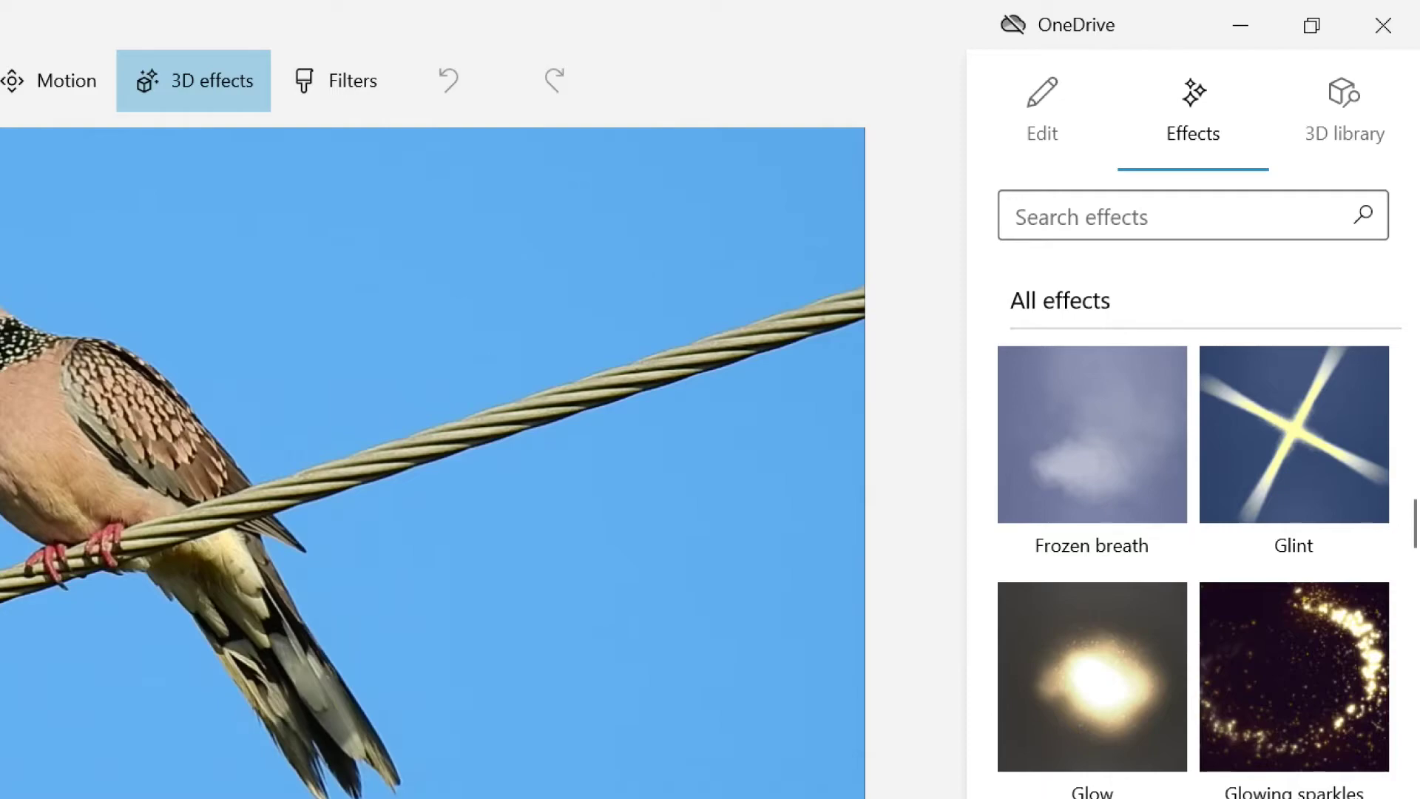
scroll(1302, 783, up, 20)
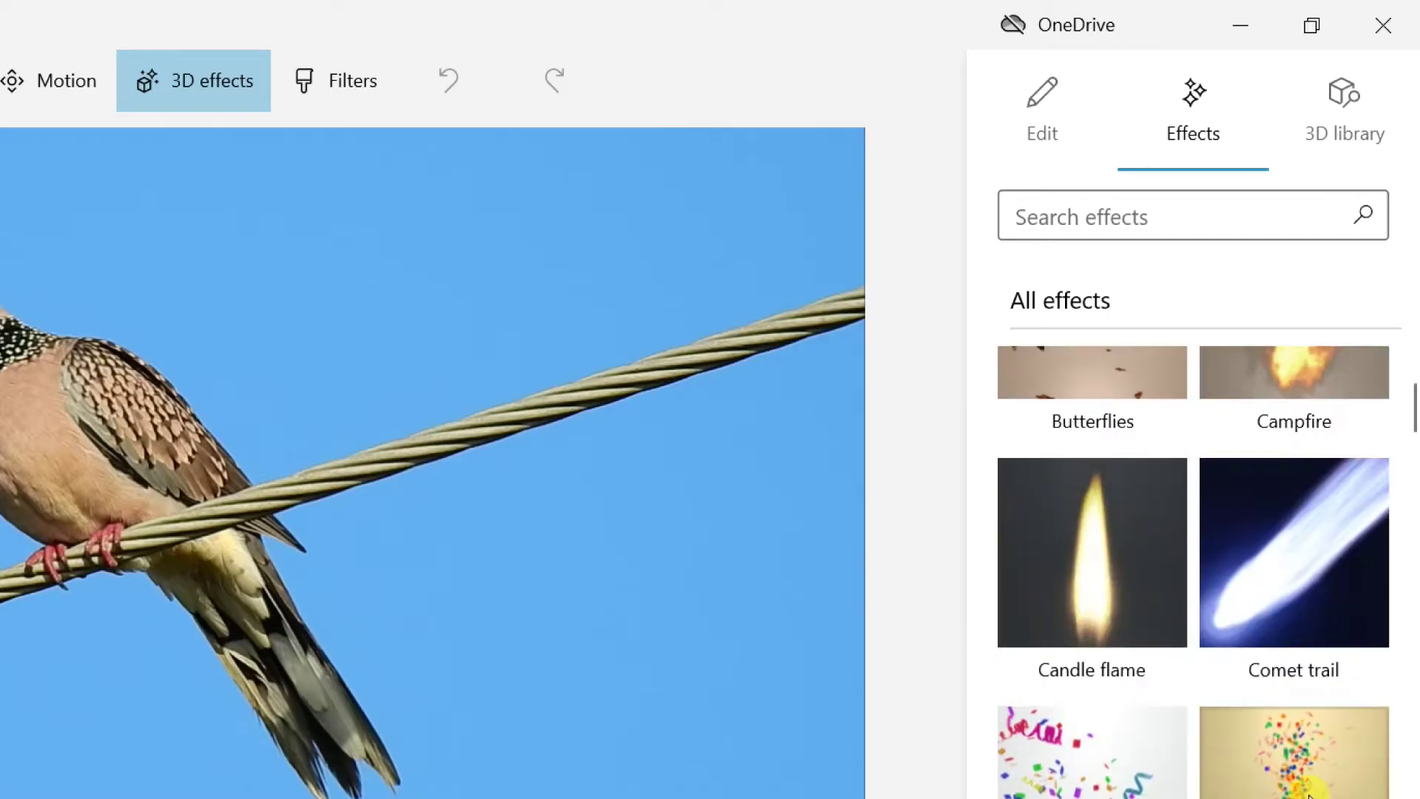
click(1305, 573)
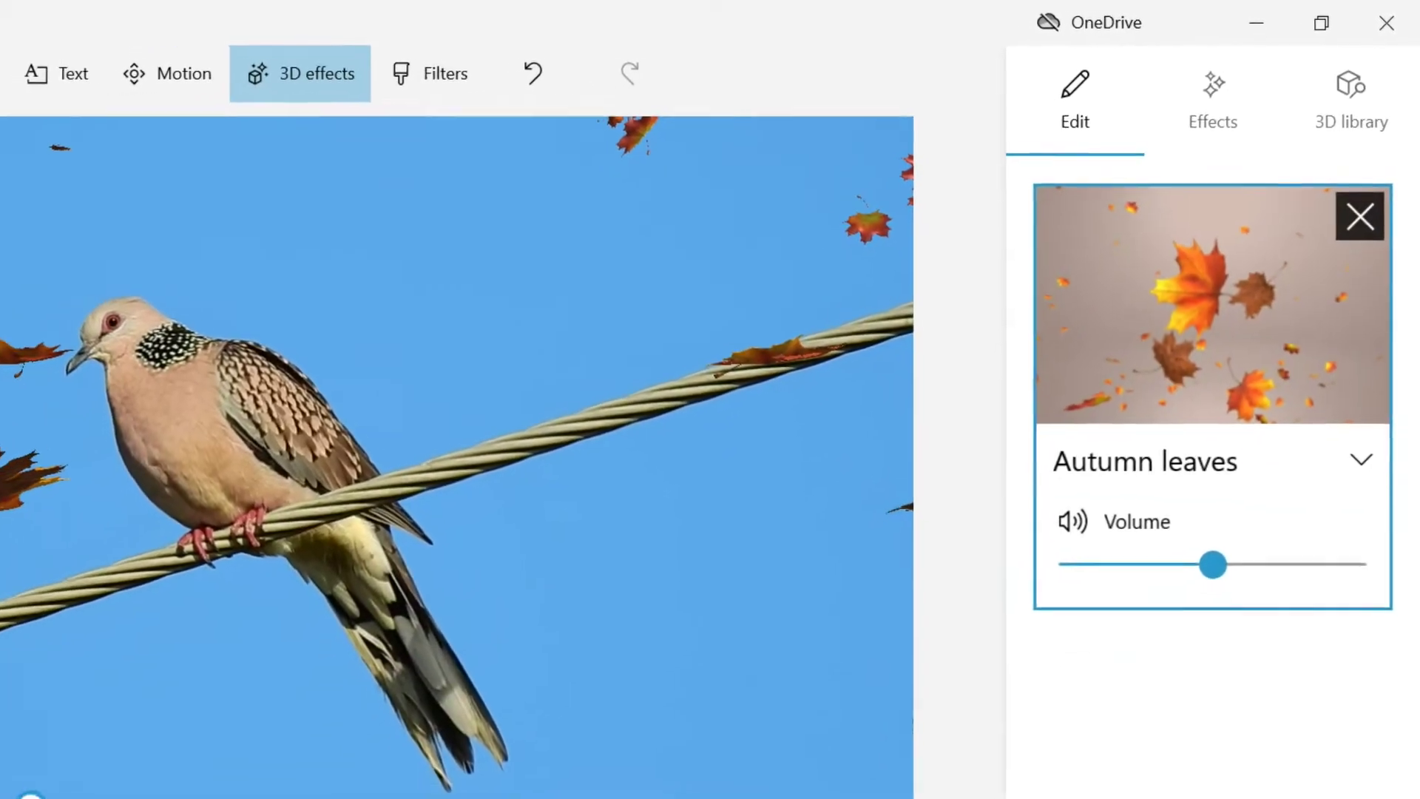
click(10, 739)
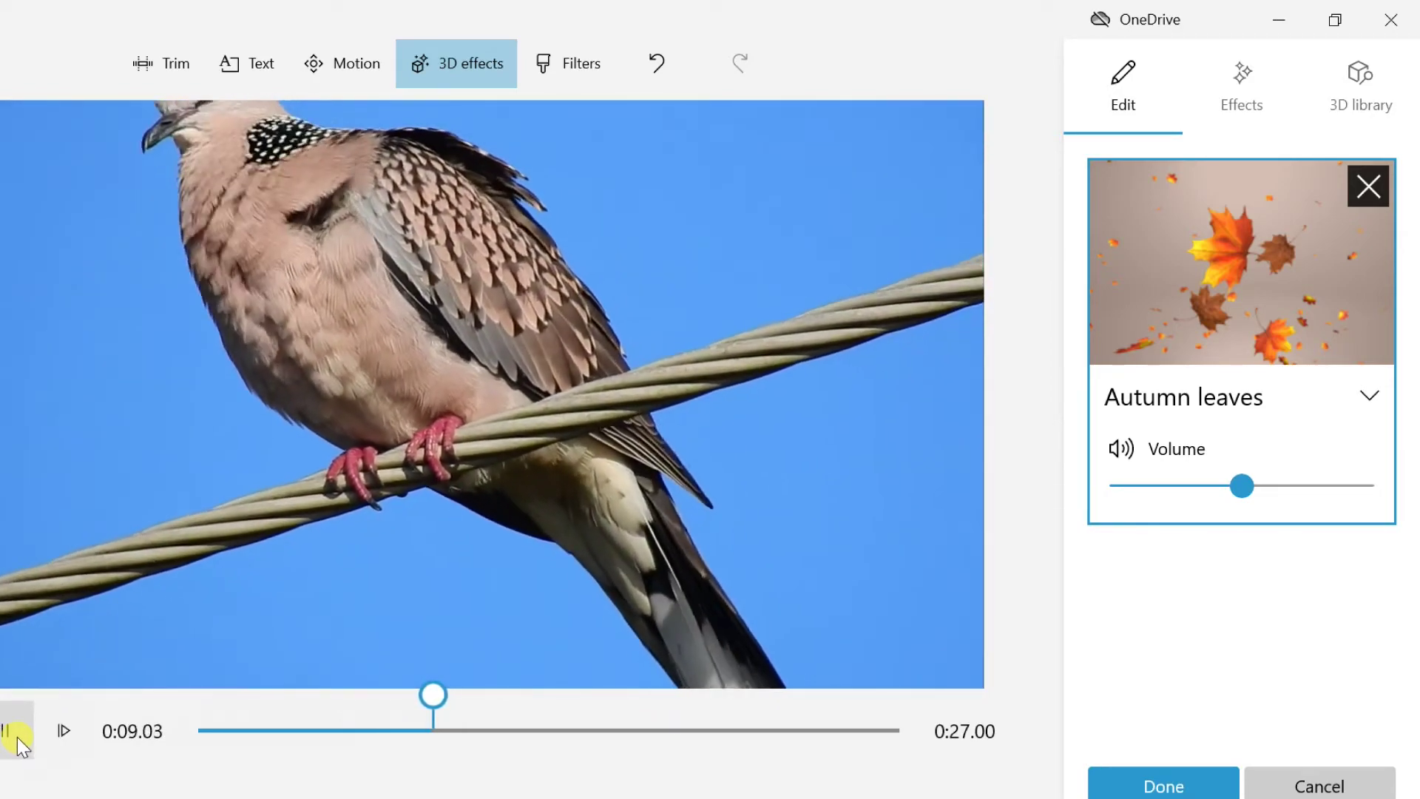
Browse the 3D library categories and add the Praying Mantis model from Animals & Insects to the clip.
click(1231, 118)
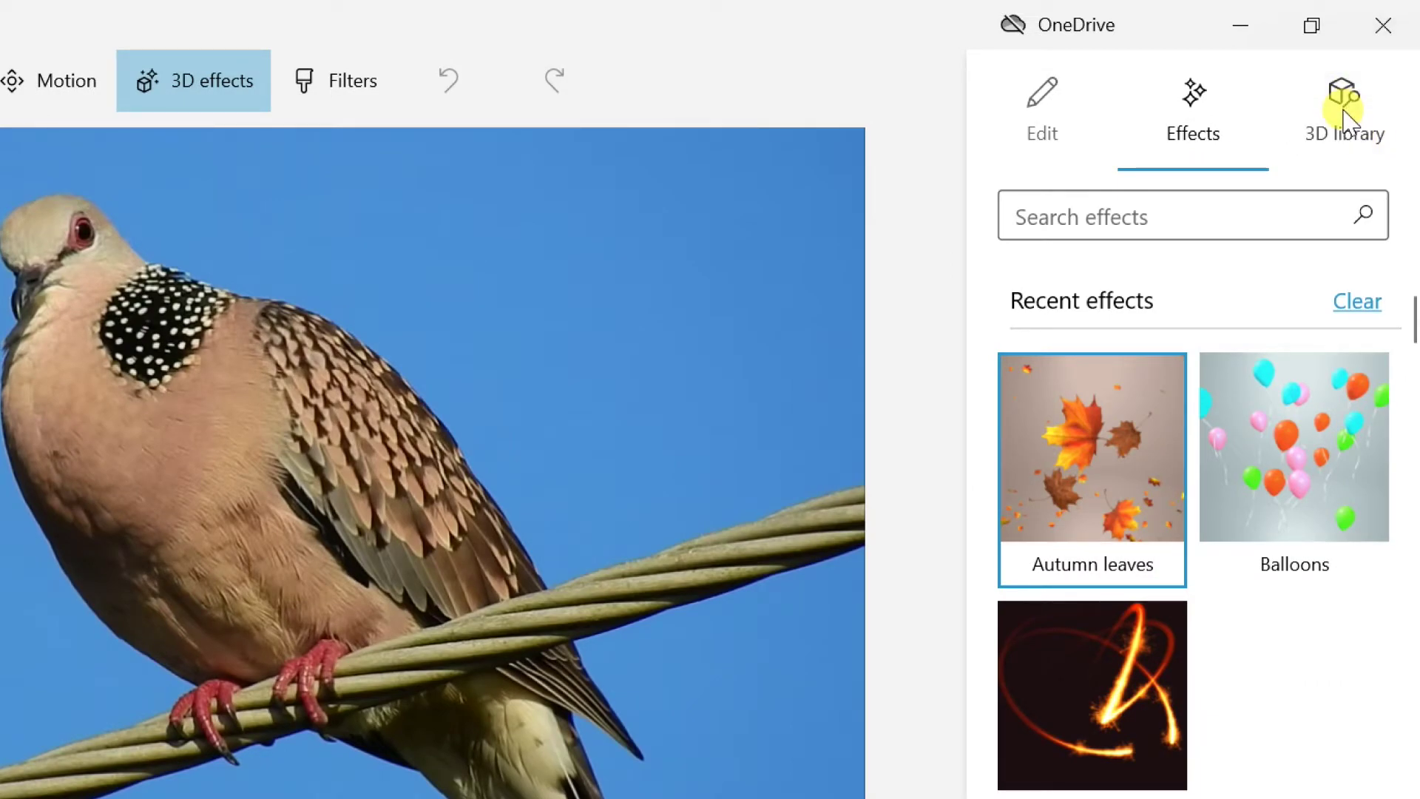
click(1345, 111)
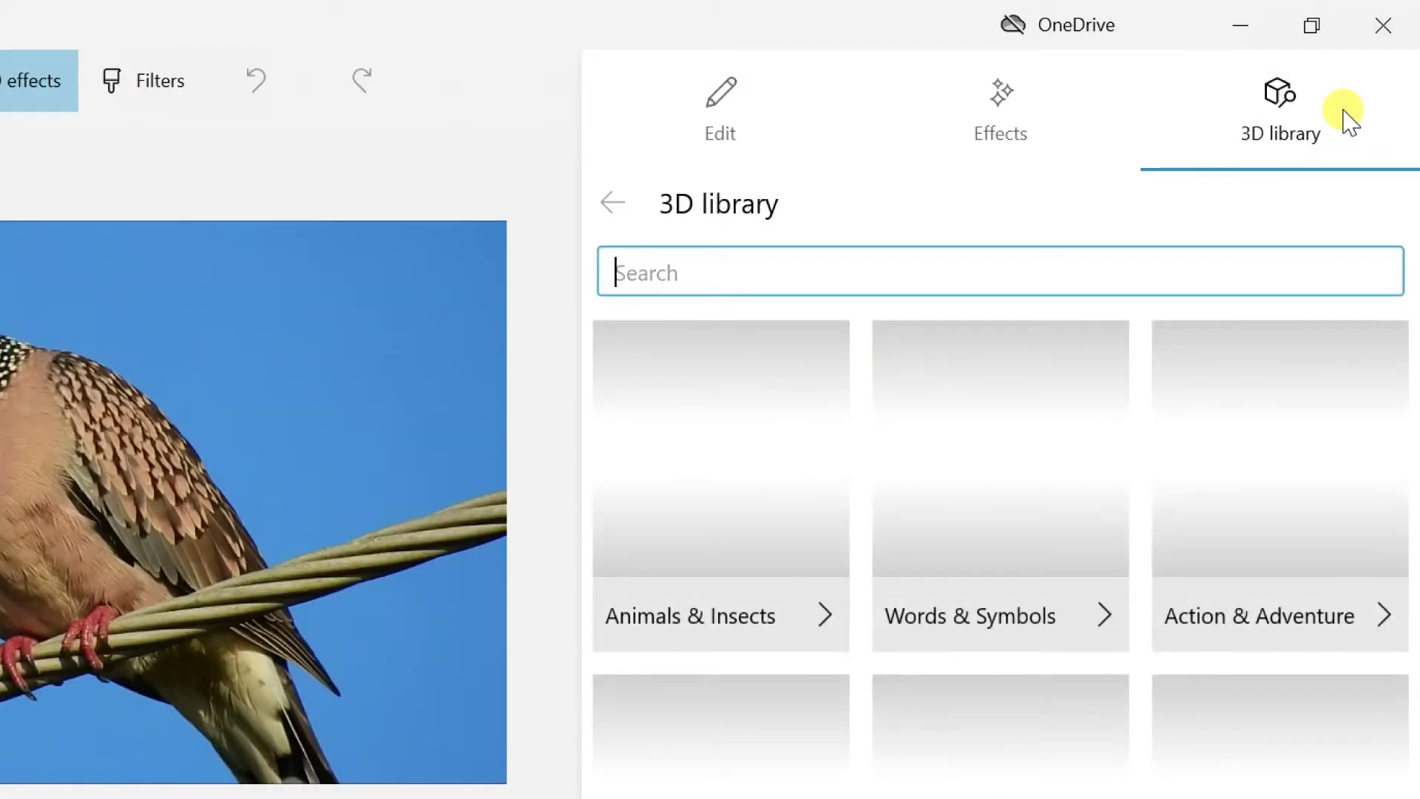
scroll(1173, 513, down, 5)
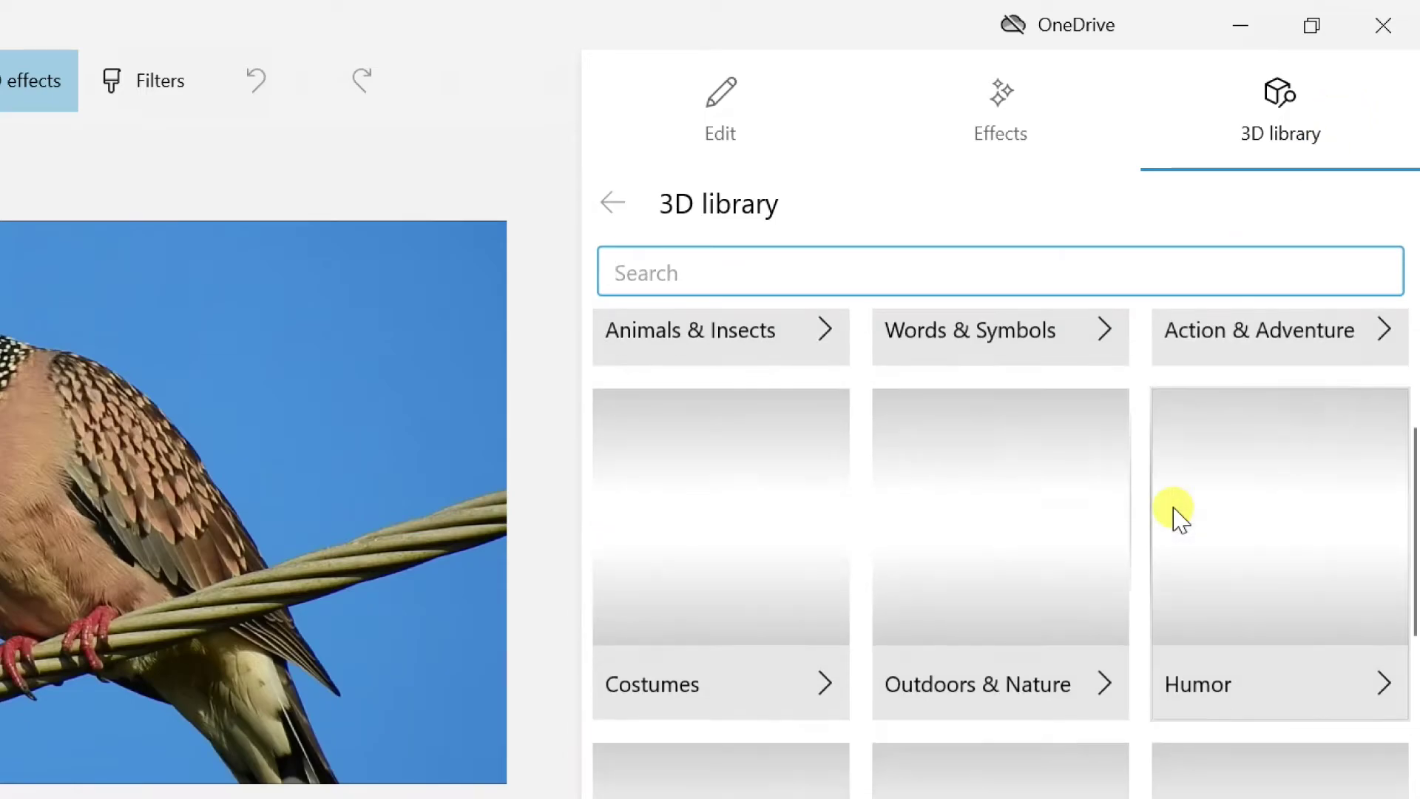
scroll(1176, 513, down, 5)
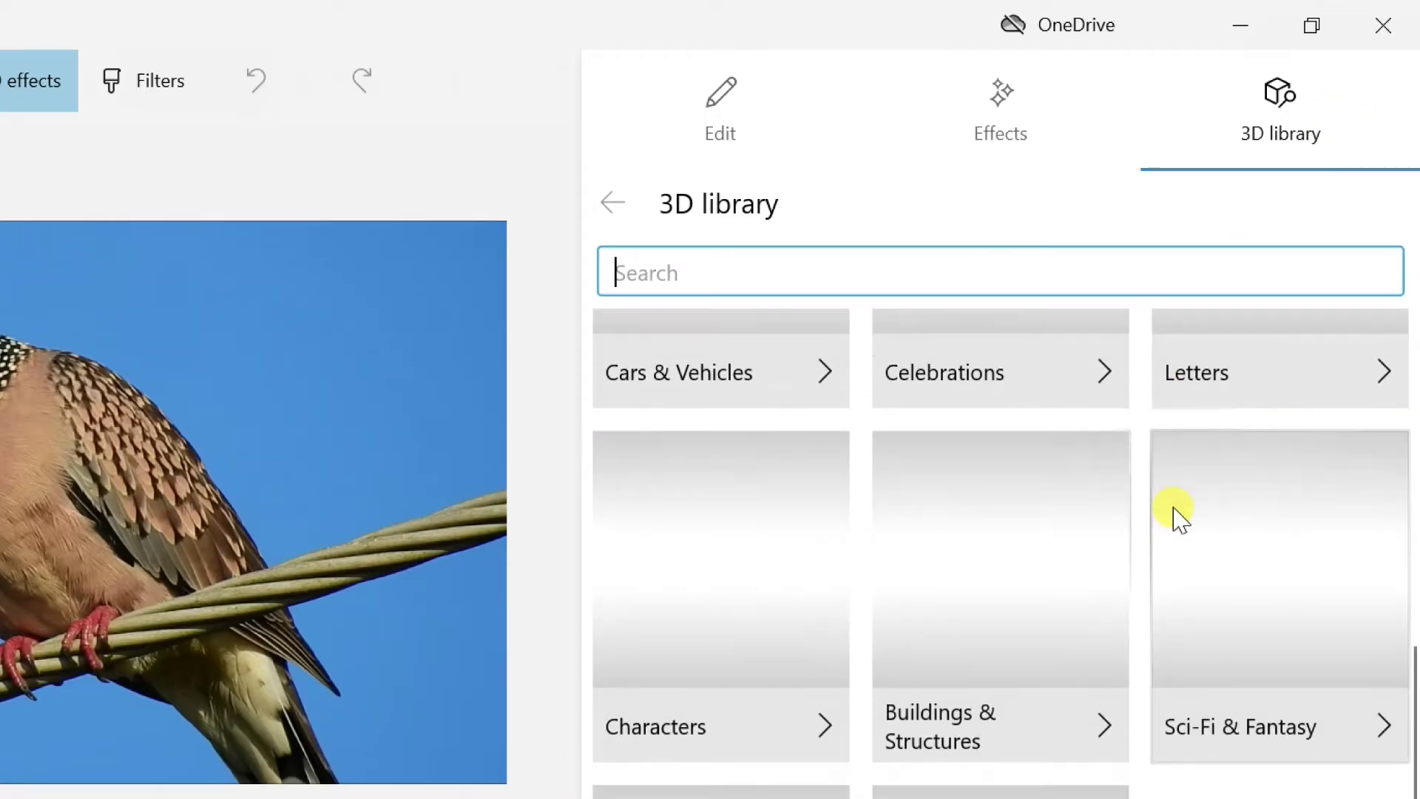
scroll(1176, 513, up, 3)
scroll(1174, 510, up, 5)
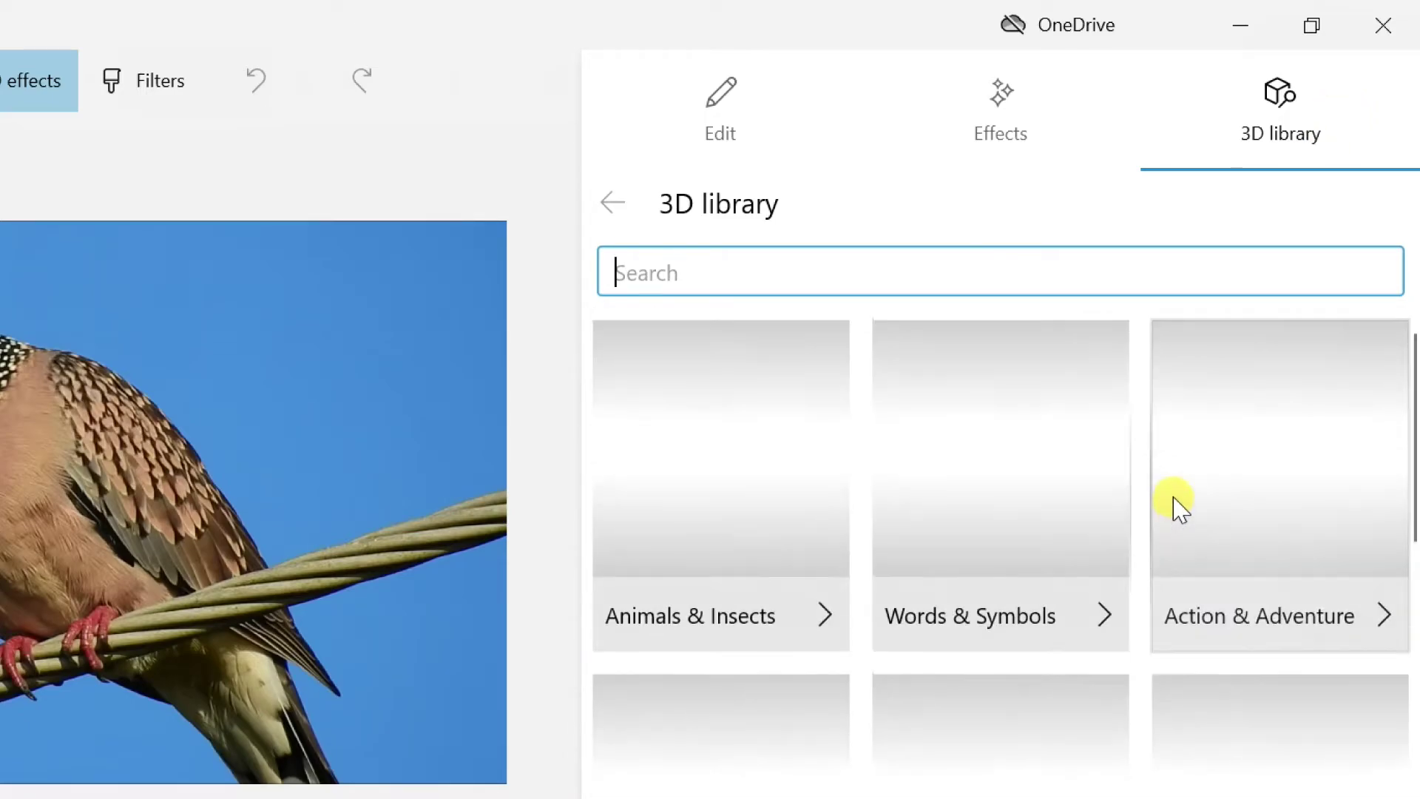
click(740, 582)
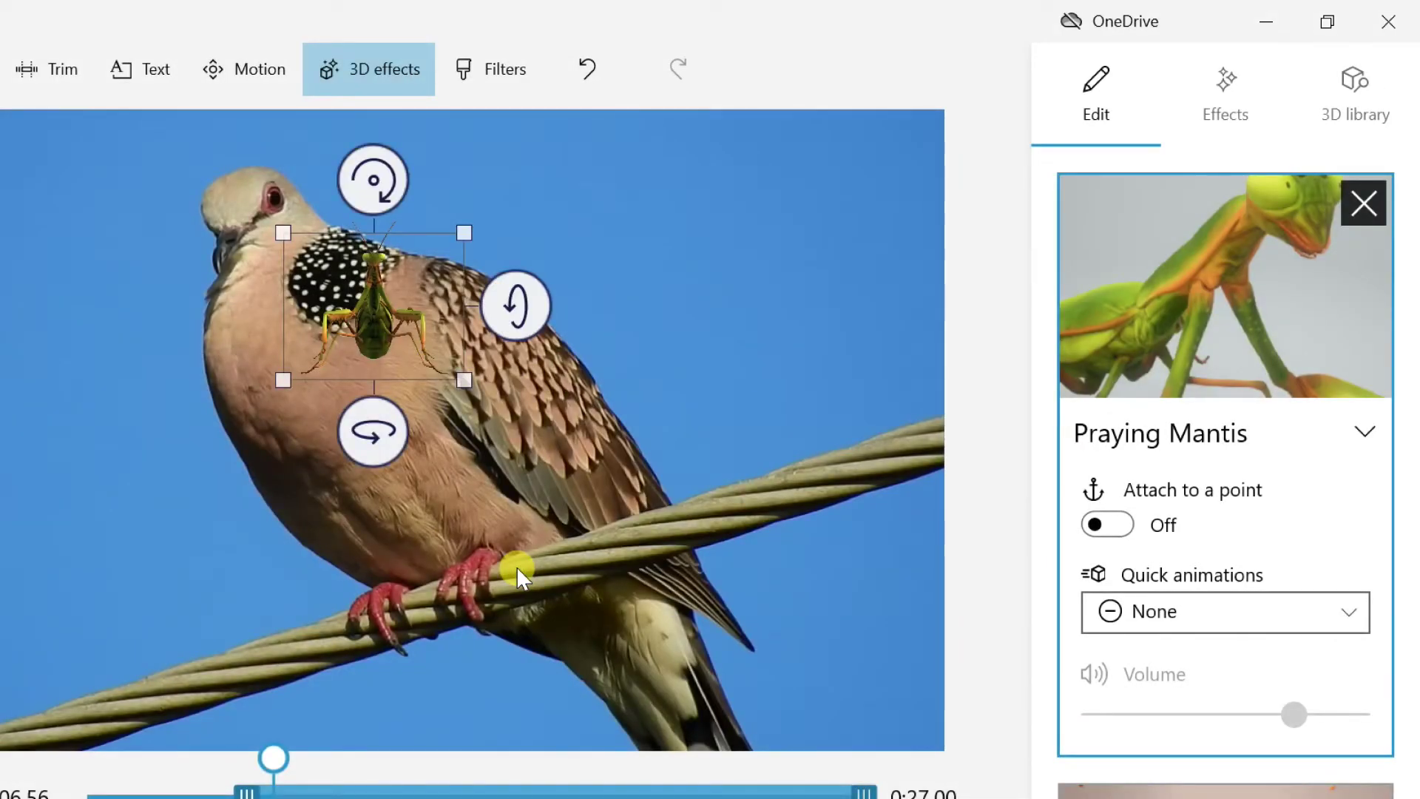
Try rotating and moving the praying mantis around the dove at different moments, and finish 3D editing with all added effects removed.
drag(375, 348, 131, 503)
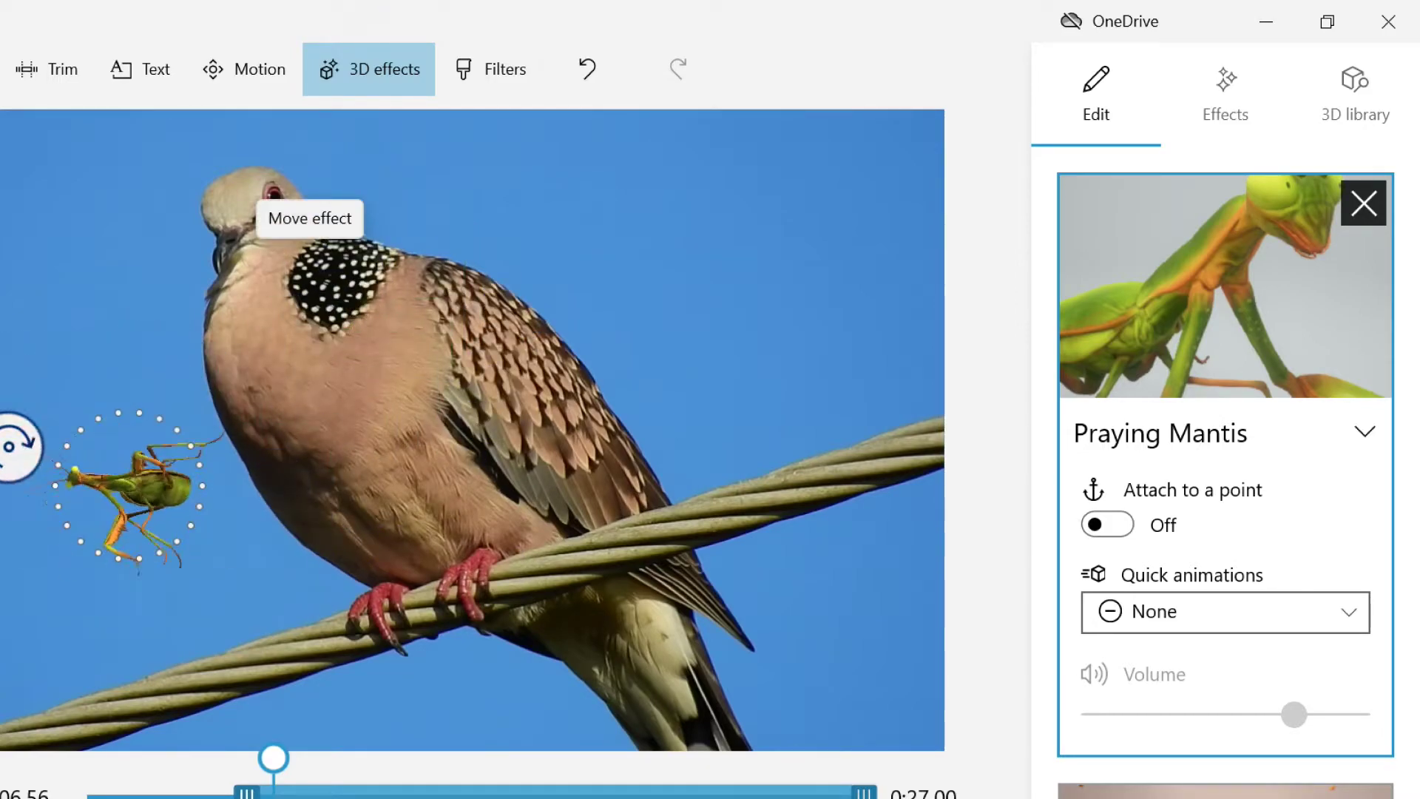
drag(136, 328, 145, 358)
drag(274, 757, 366, 785)
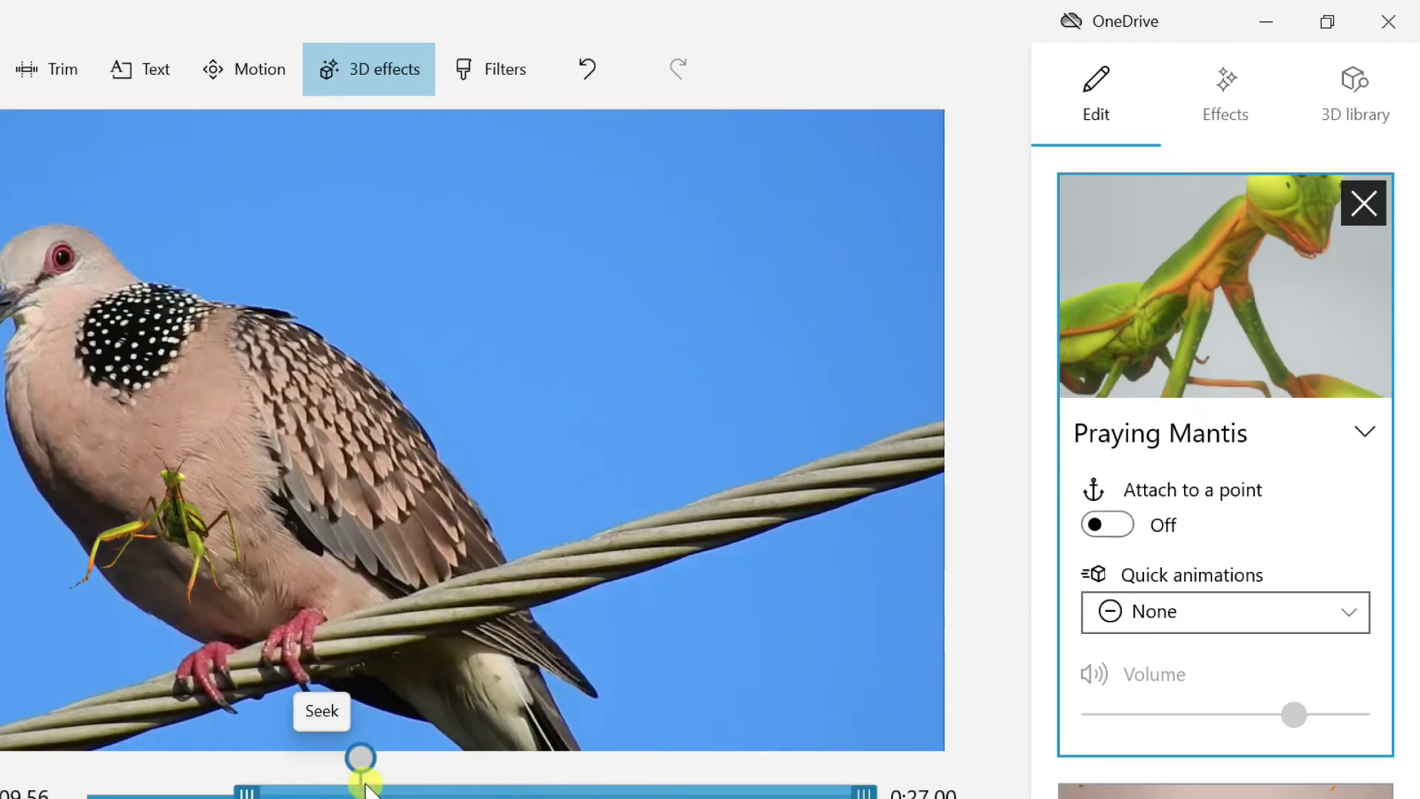
drag(192, 511, 771, 348)
drag(672, 250, 746, 317)
drag(812, 375, 776, 367)
click(836, 565)
click(627, 793)
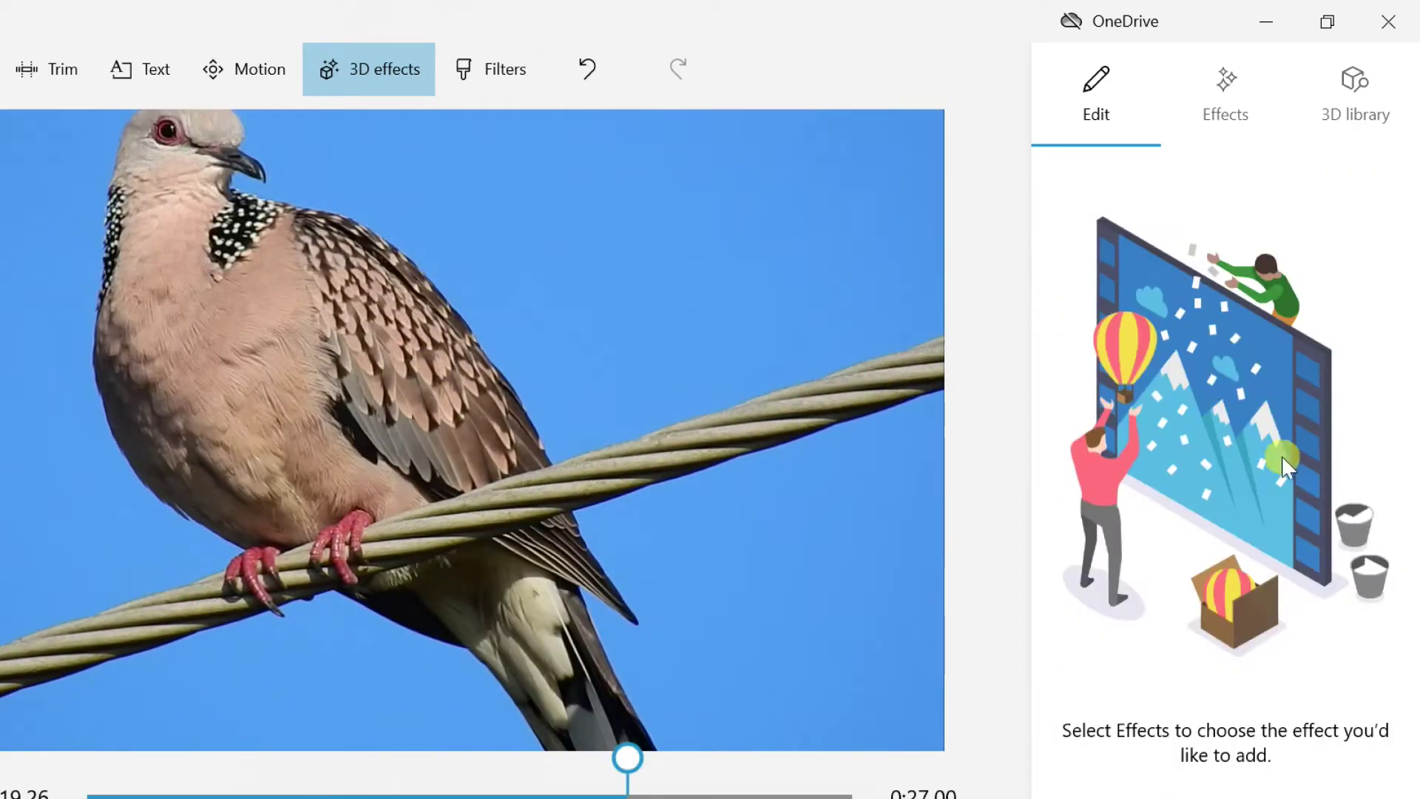
click(1158, 769)
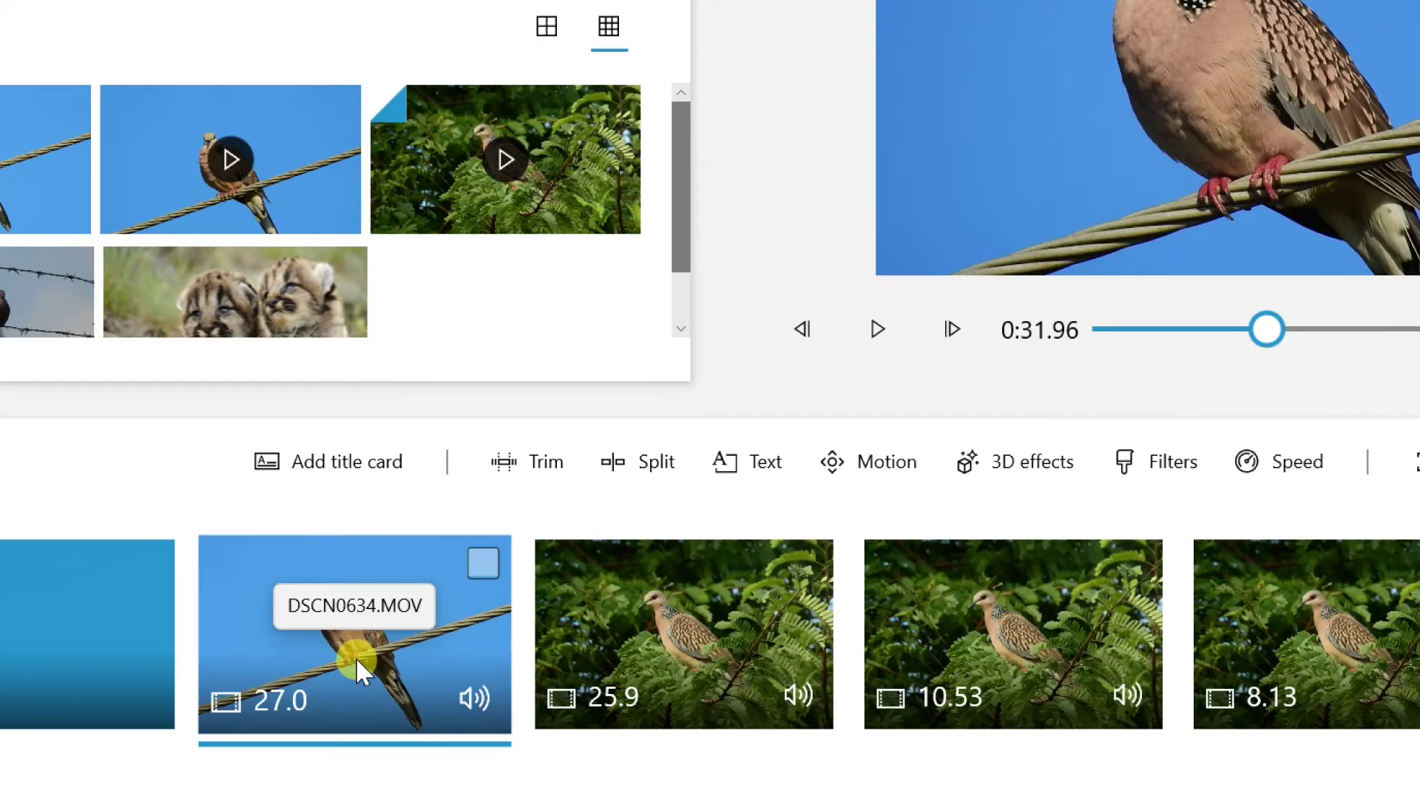
Try the Adventure, Pearl, Denim, Iceberg, Brassy, Inky and Energy filters on the 27-second dove clip.
click(1128, 460)
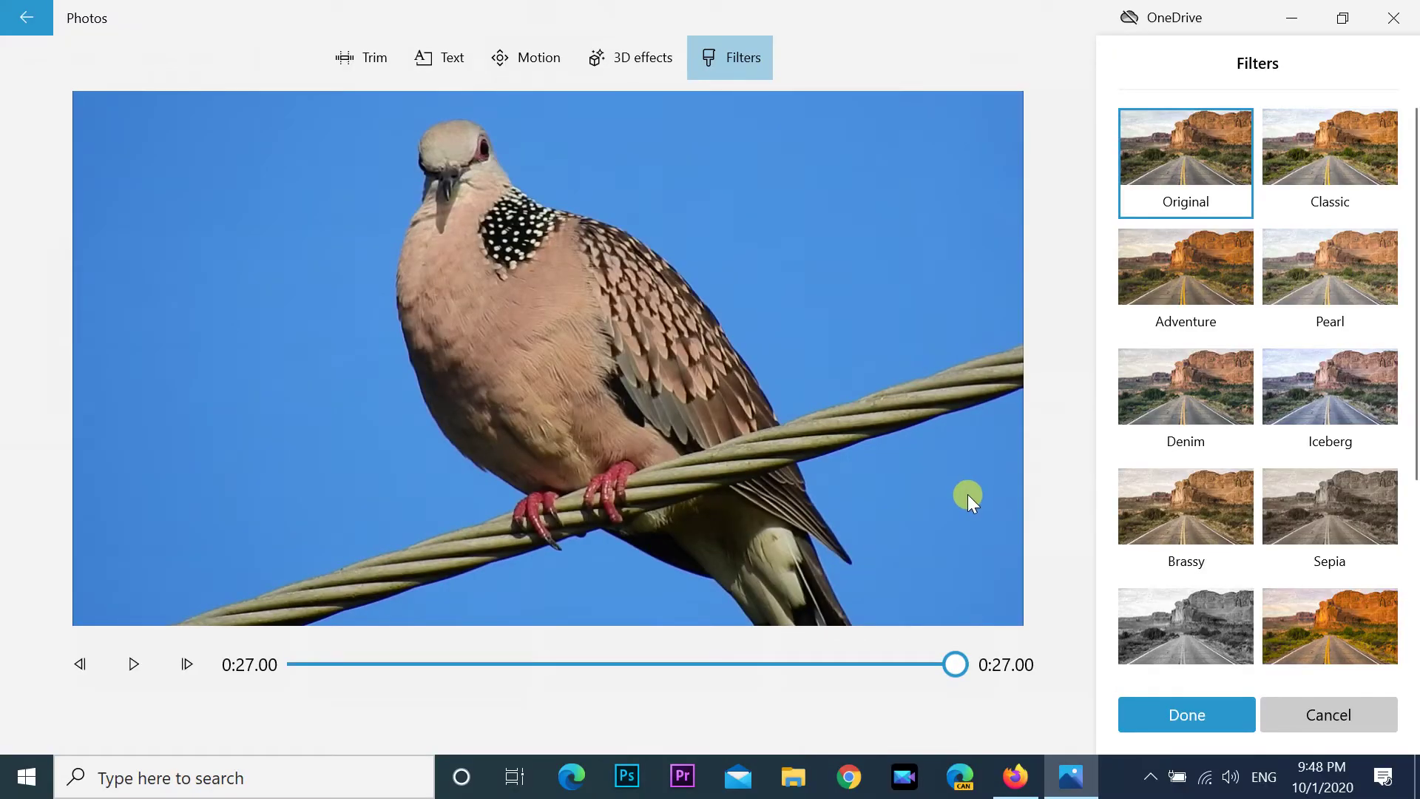
click(1201, 290)
click(1316, 290)
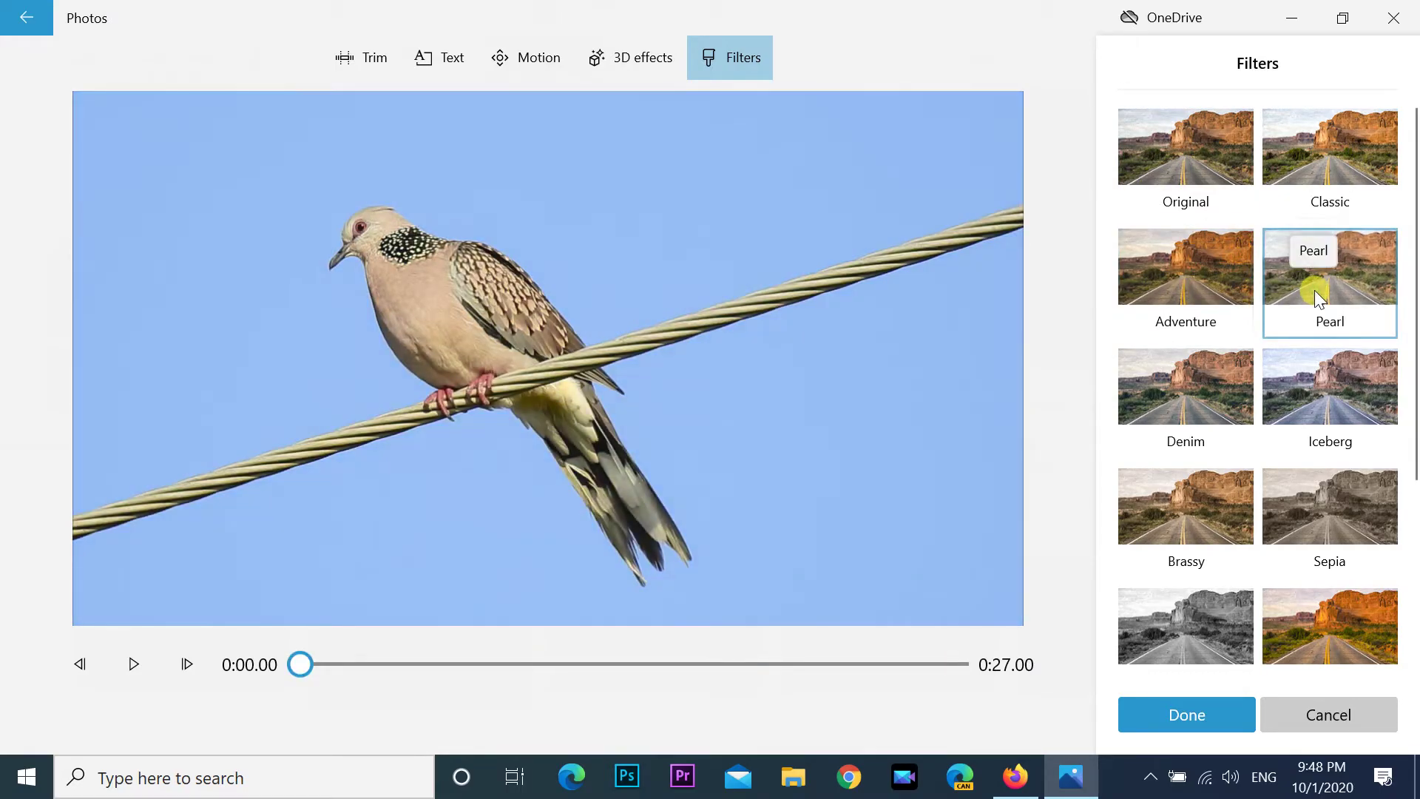
click(1185, 292)
click(1179, 356)
click(1304, 389)
click(1191, 516)
click(1193, 632)
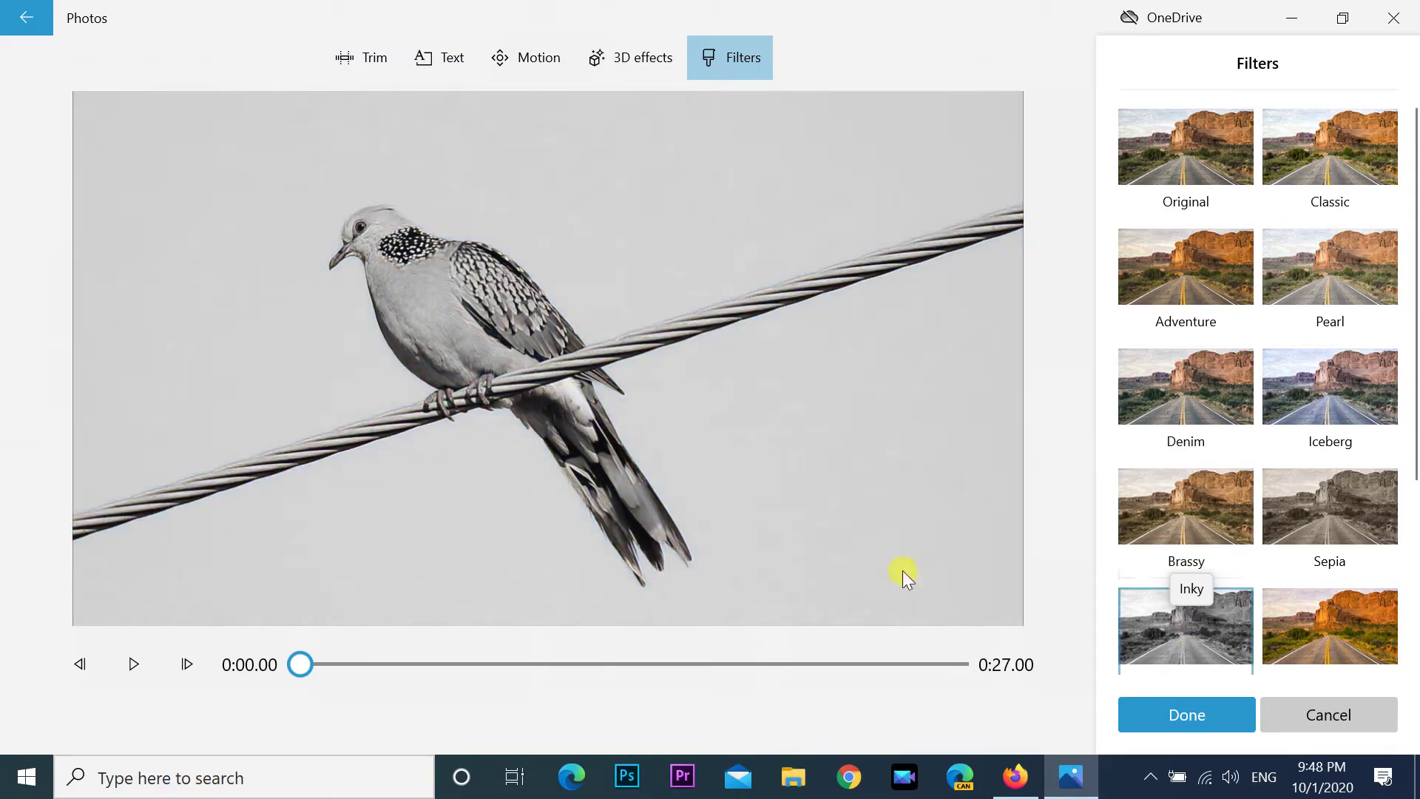
click(1313, 628)
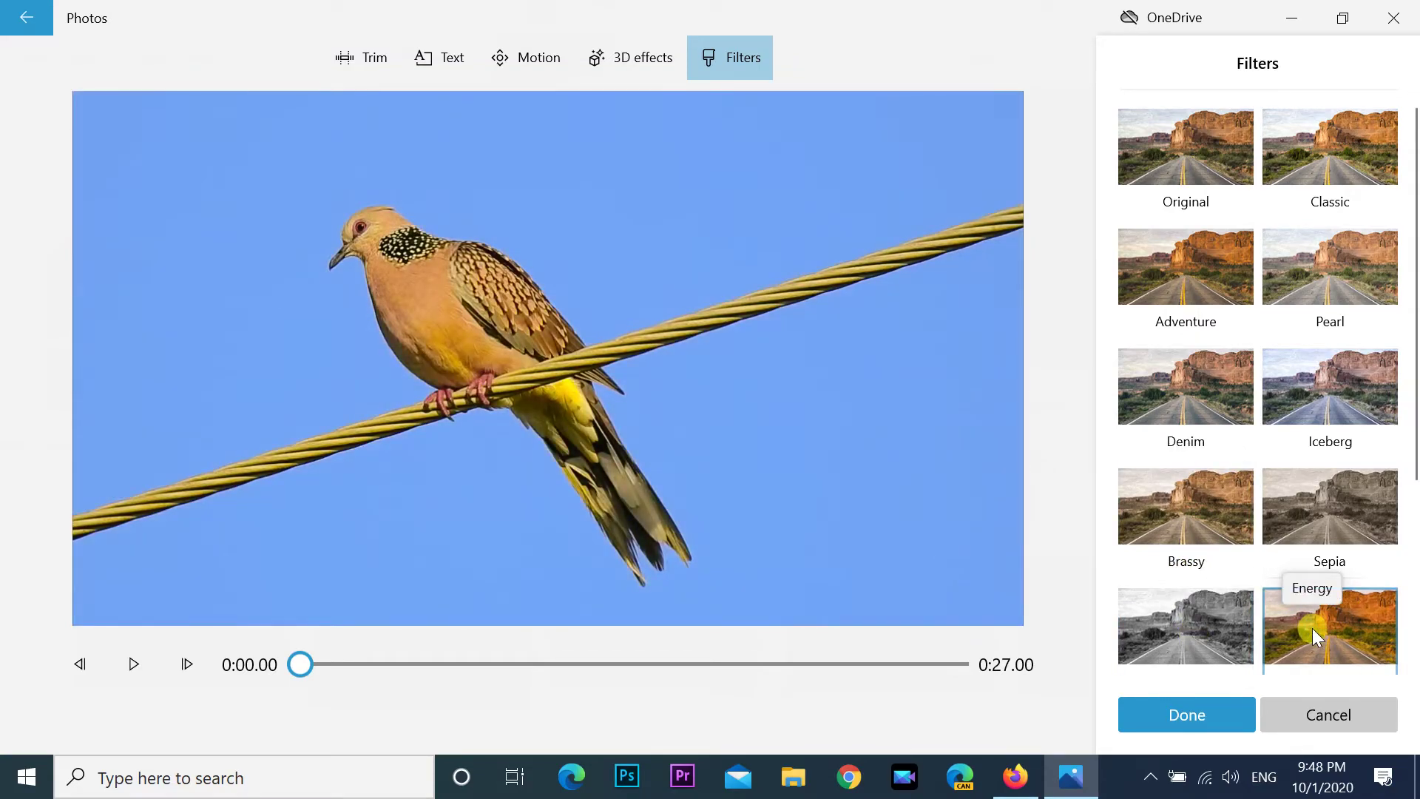
Compare the Classic filter with Original and finish with the clip's filter set to Original.
click(1205, 168)
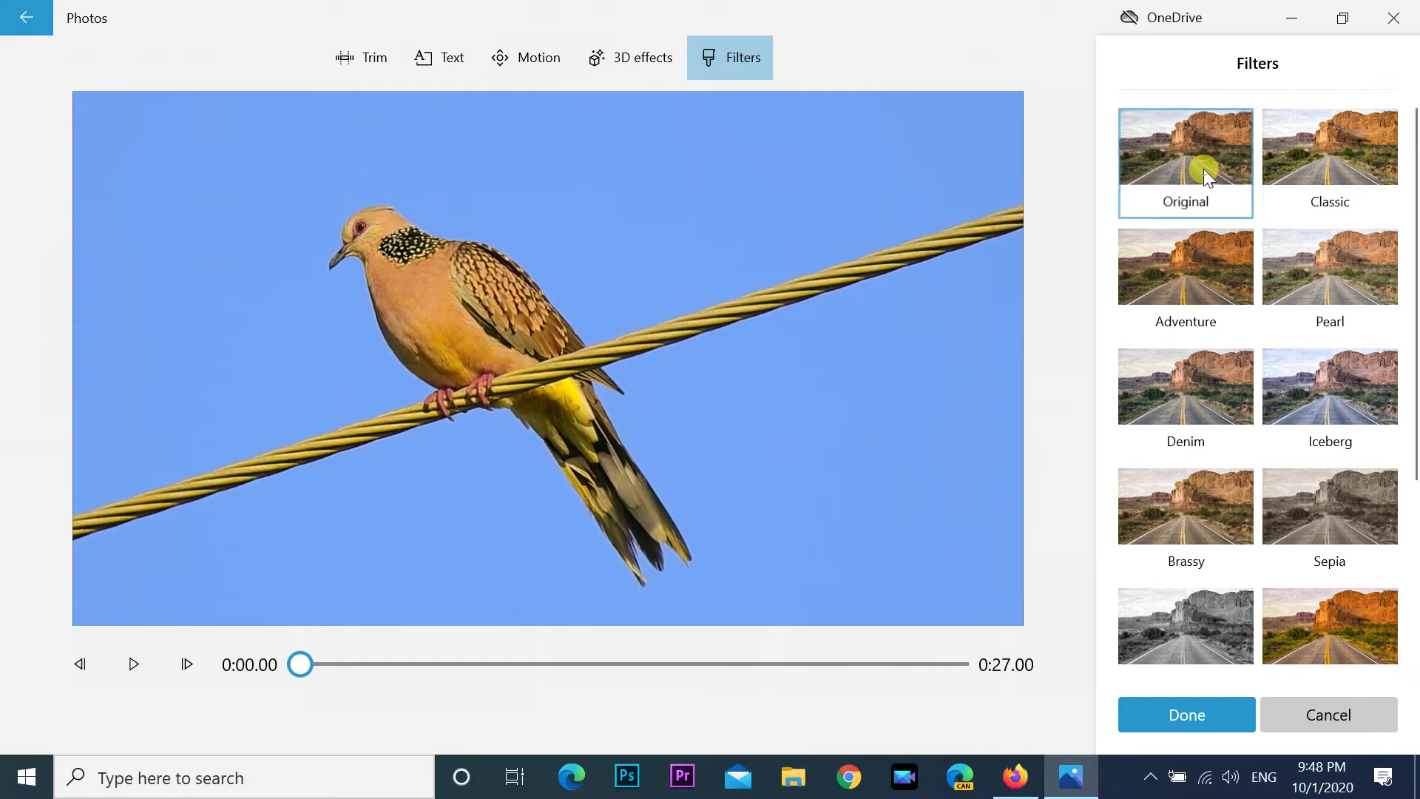
click(1318, 171)
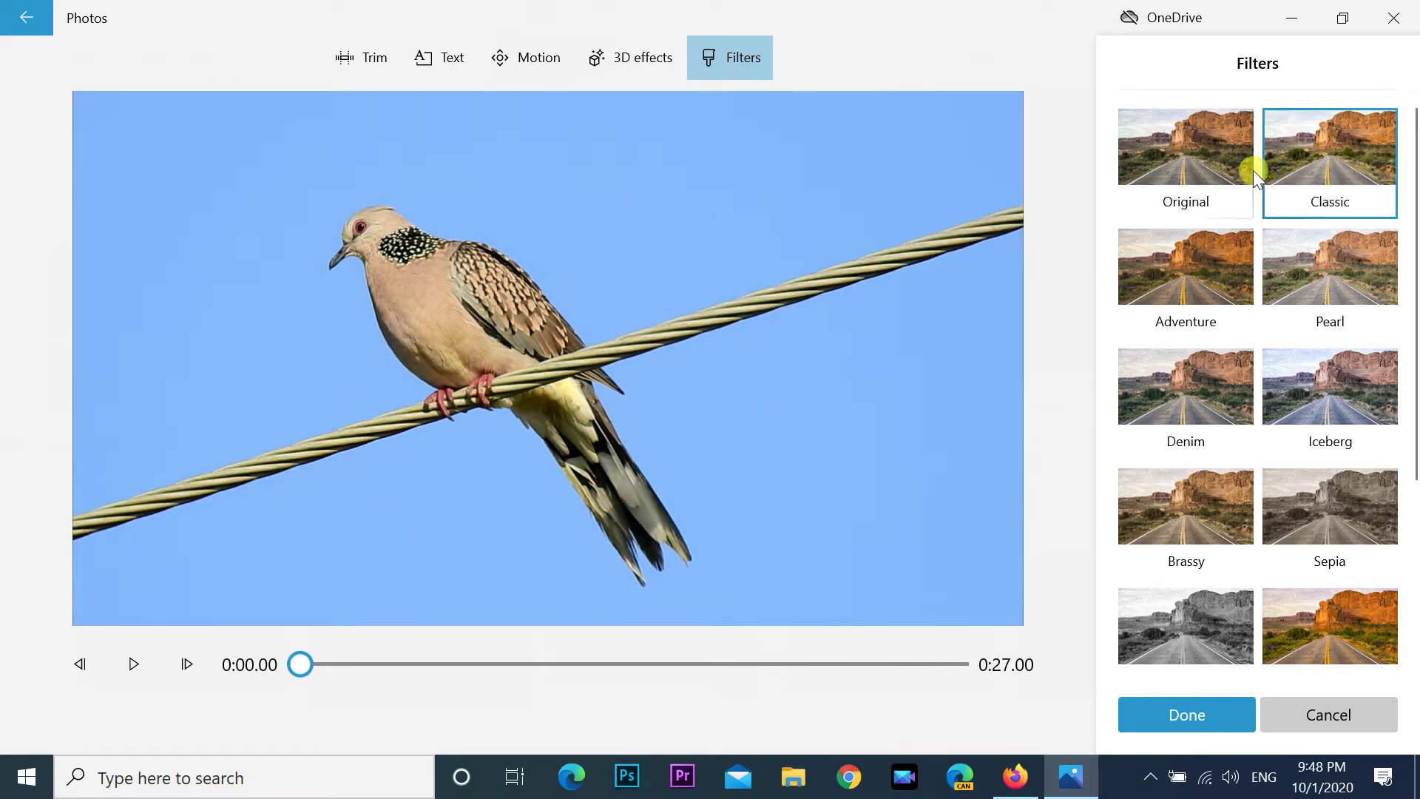
click(1200, 169)
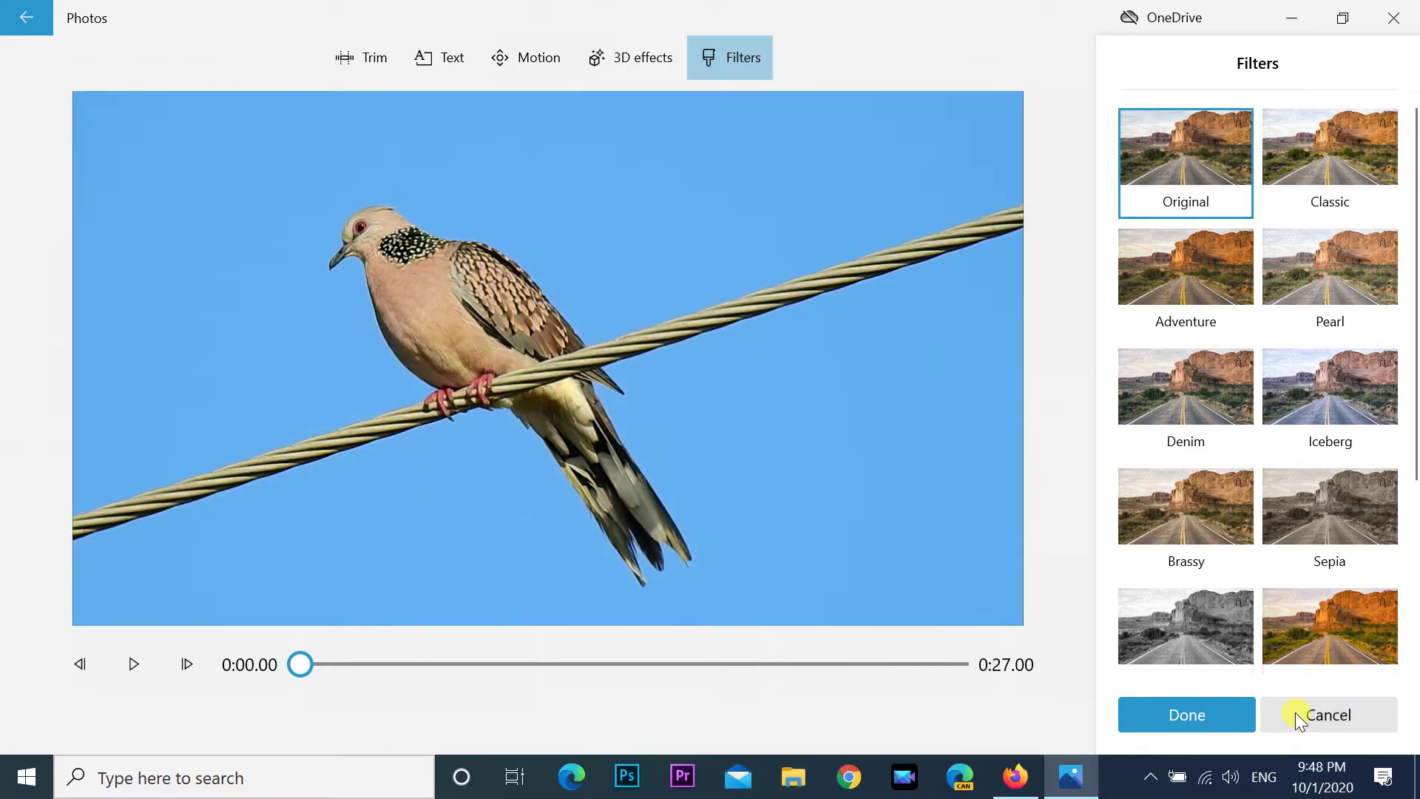
click(1225, 714)
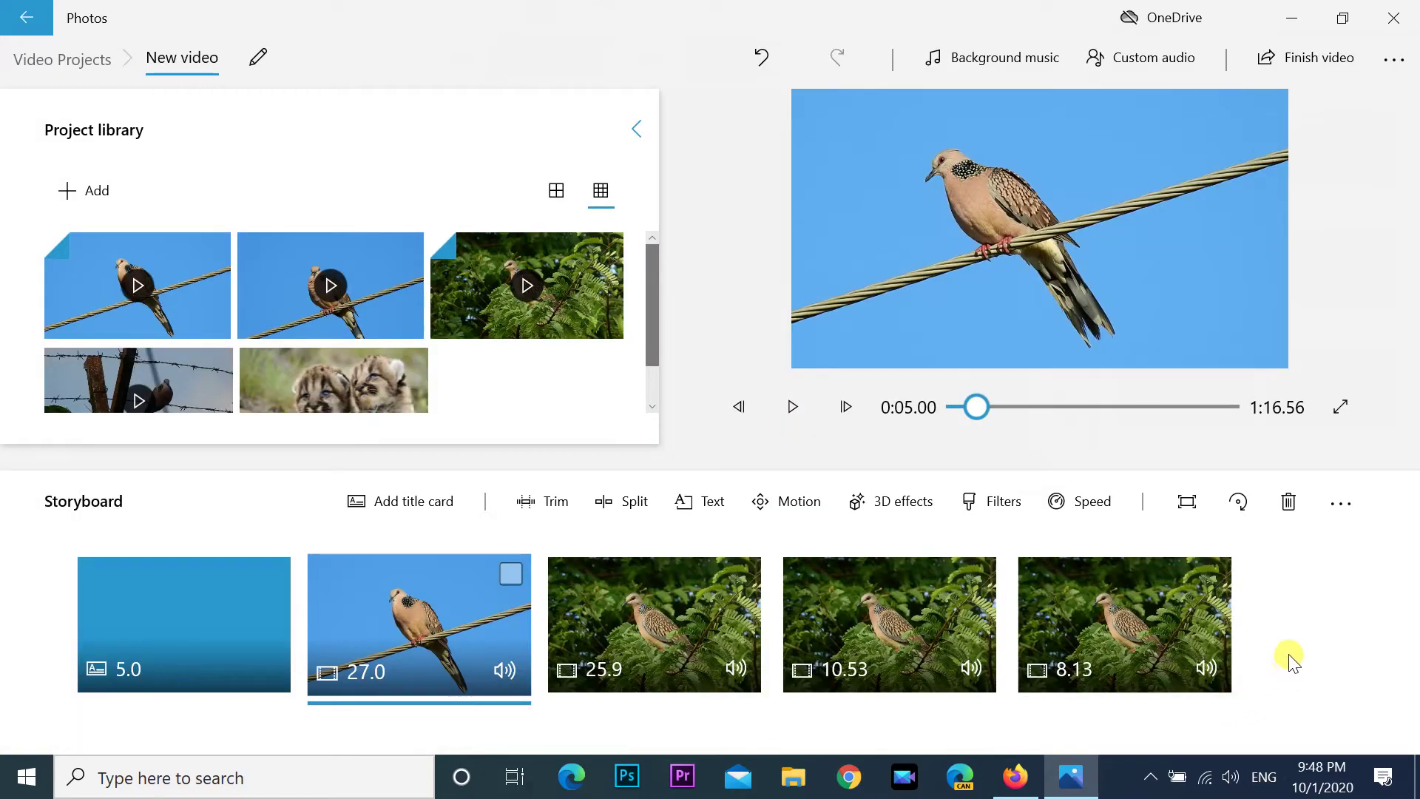
Set the playback speed of the 25.9-second clip to 4x.
click(645, 639)
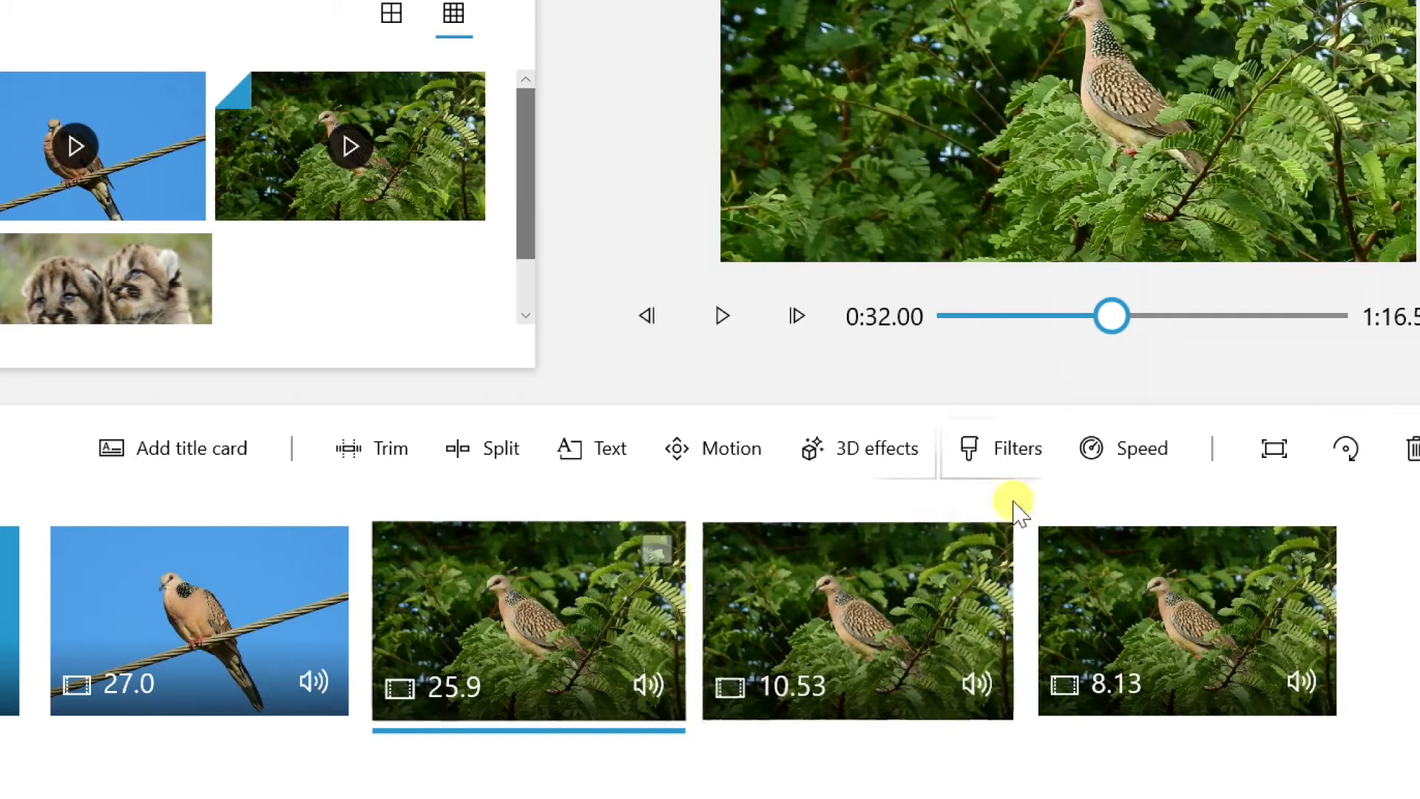
click(1139, 461)
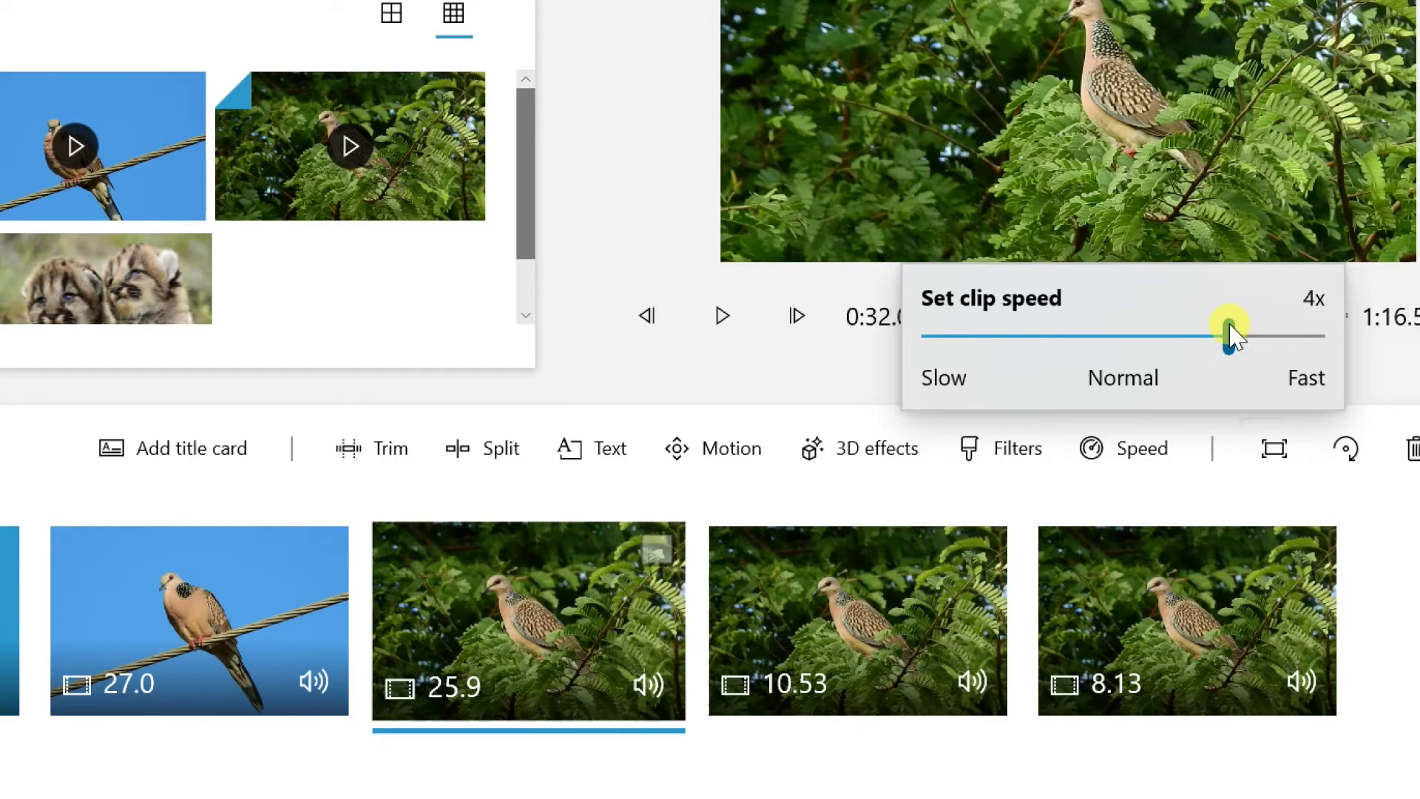
click(1370, 381)
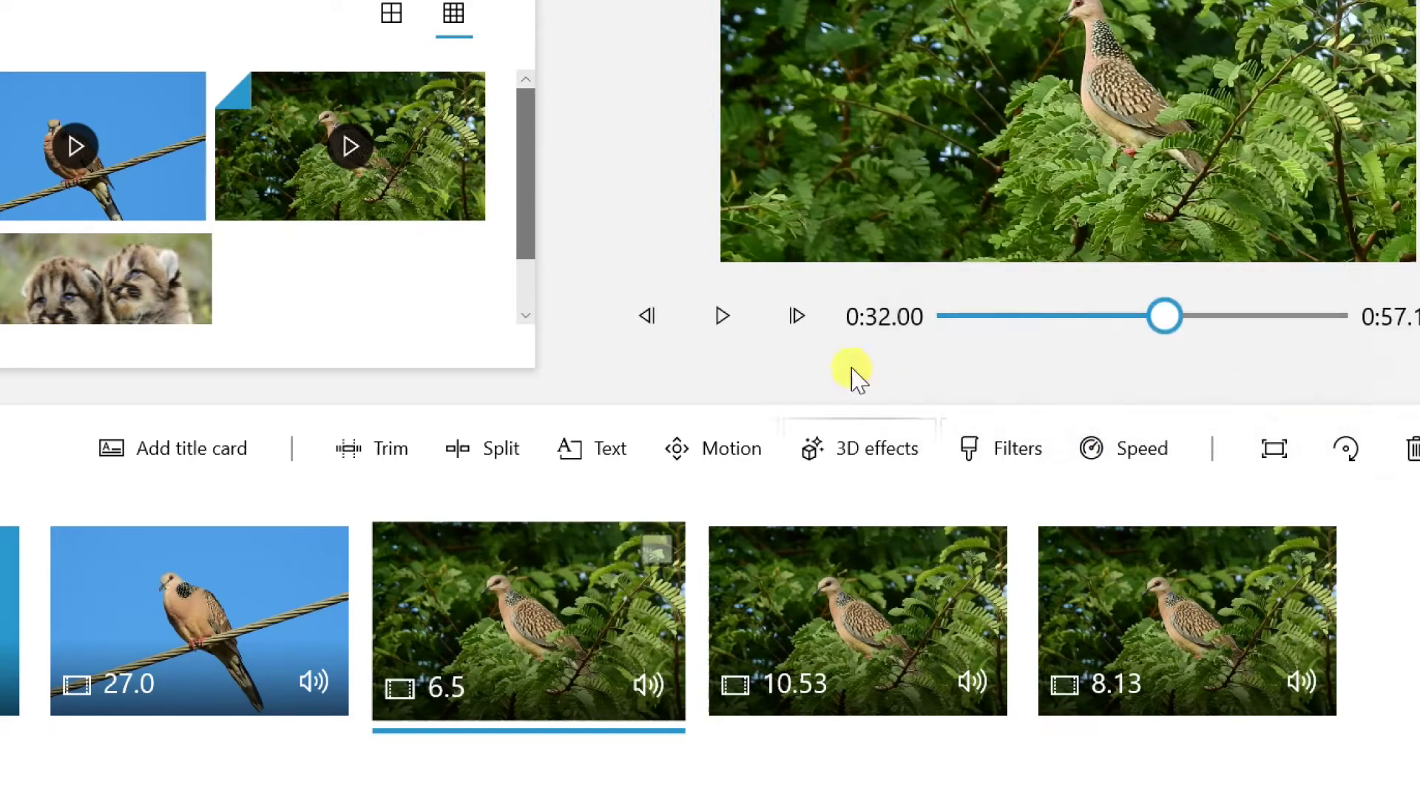
Preview the storyboard playback and set the speed of the 10.53-second clip to 0.25x.
click(723, 325)
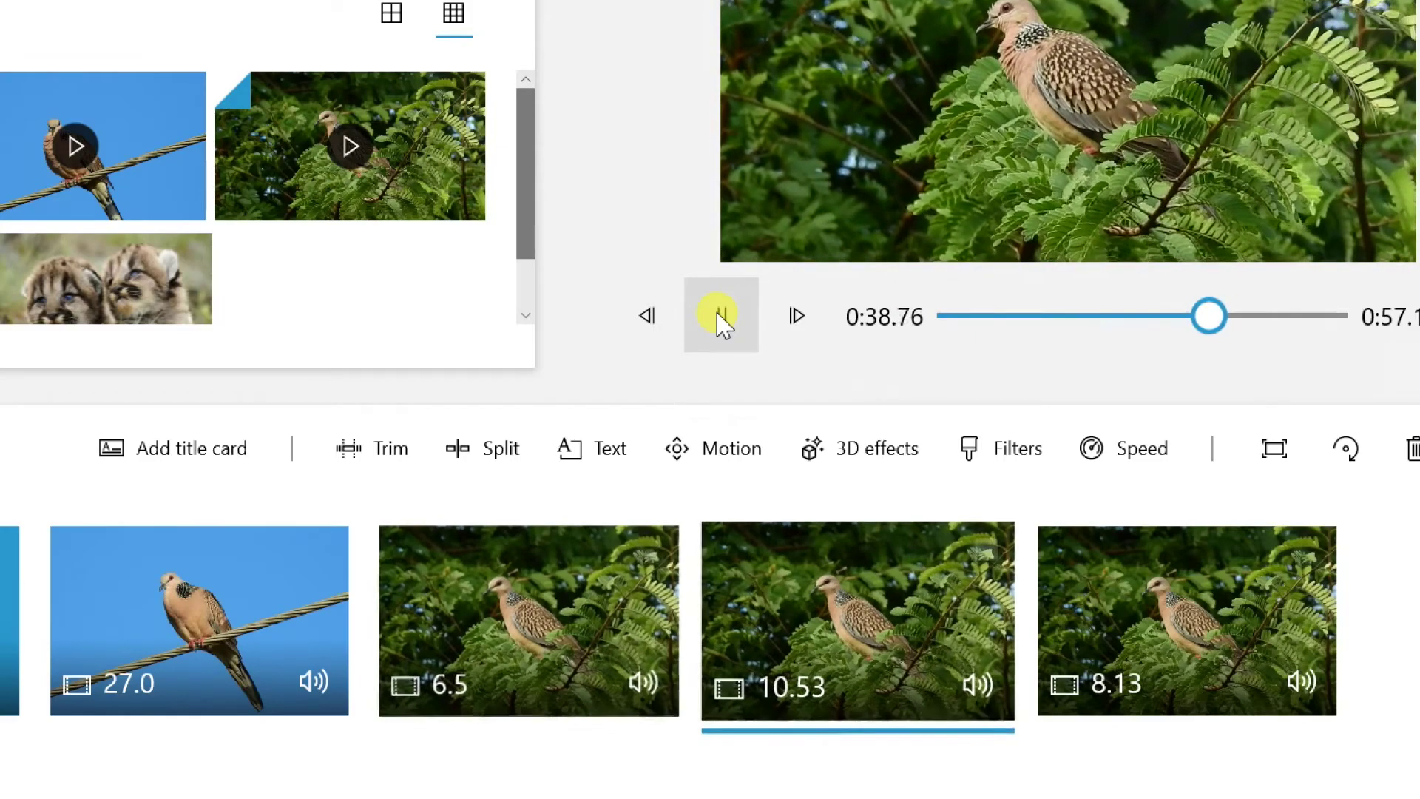
click(721, 318)
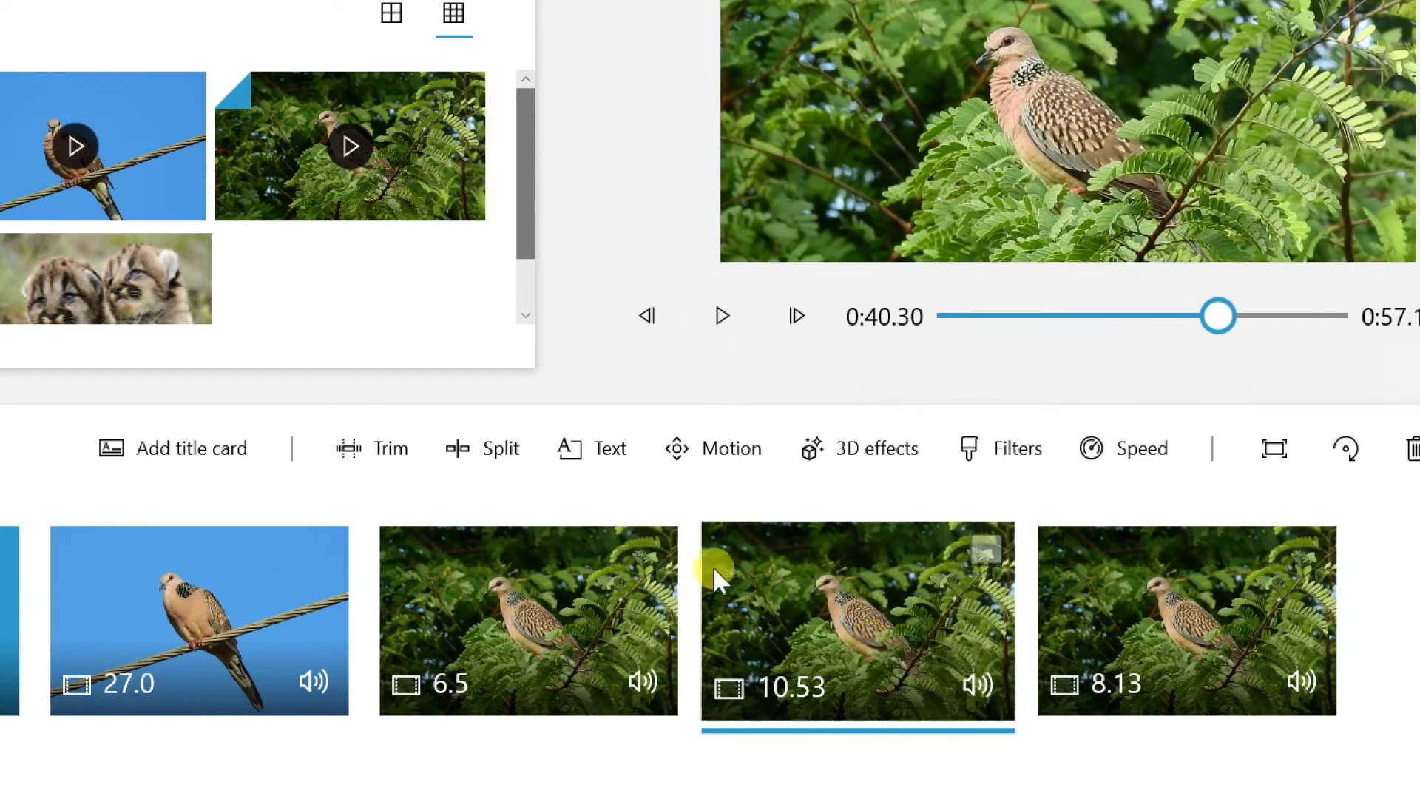
click(1158, 453)
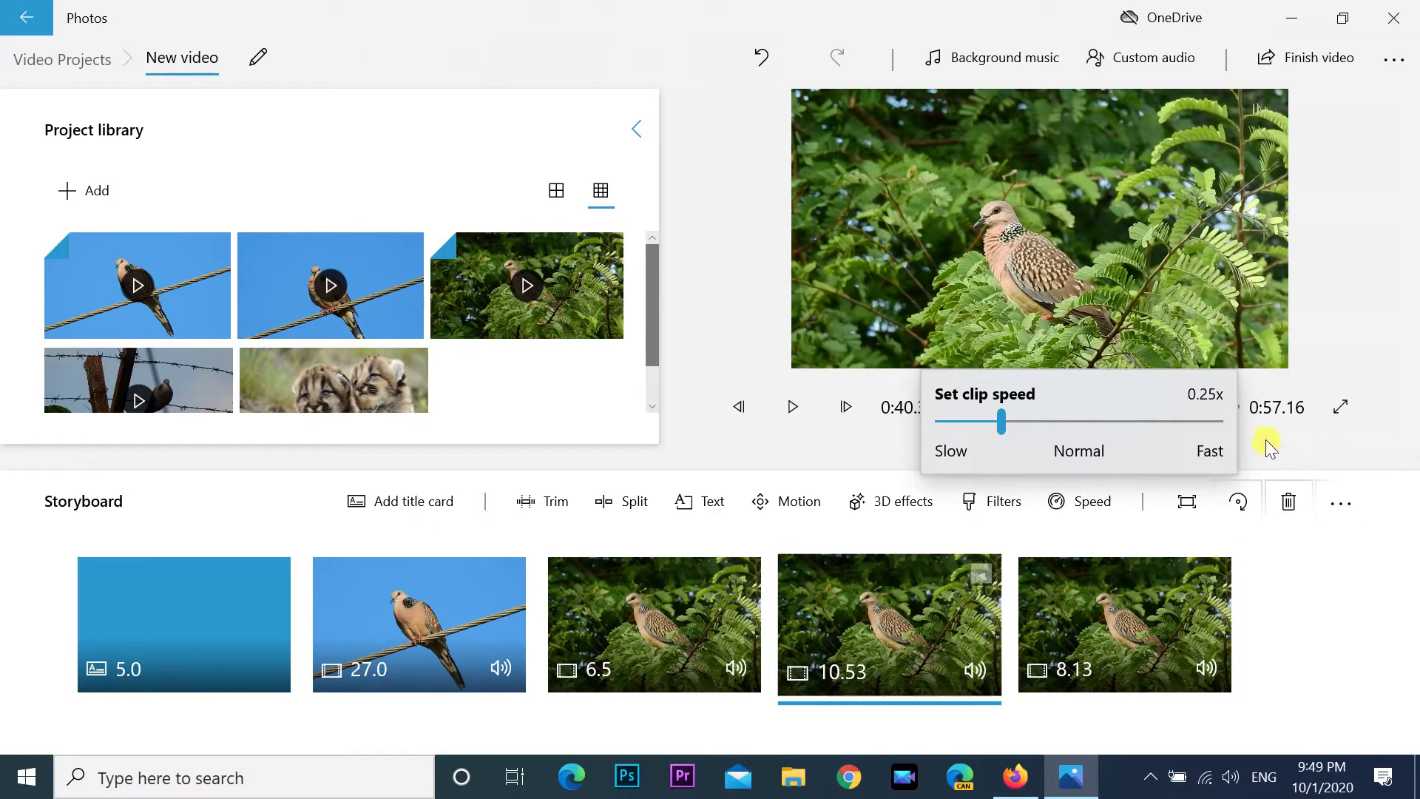
click(845, 653)
click(795, 406)
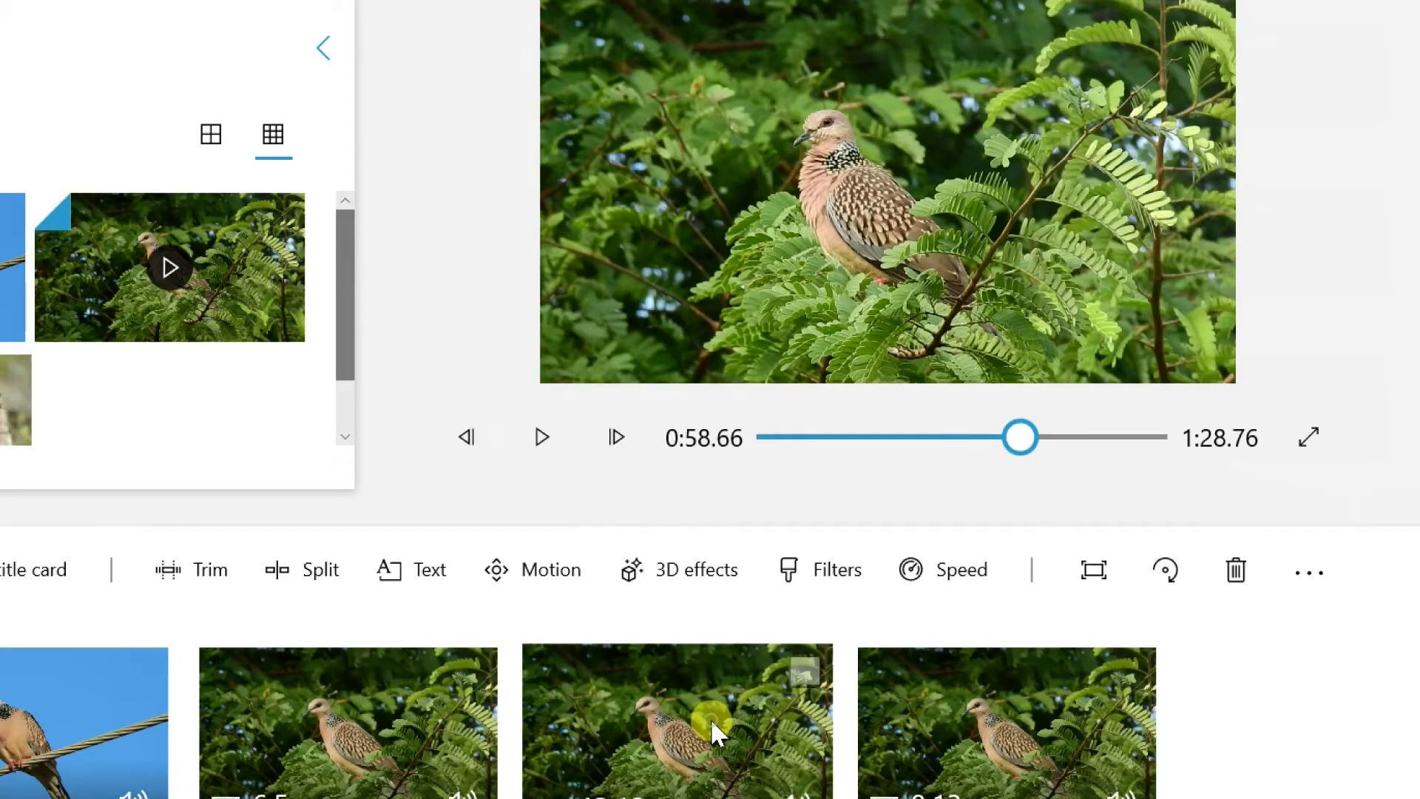
Rotate the slowed-down dove clip by 90 degrees, preview it, and rotate it three more times until upright.
click(1165, 569)
click(541, 437)
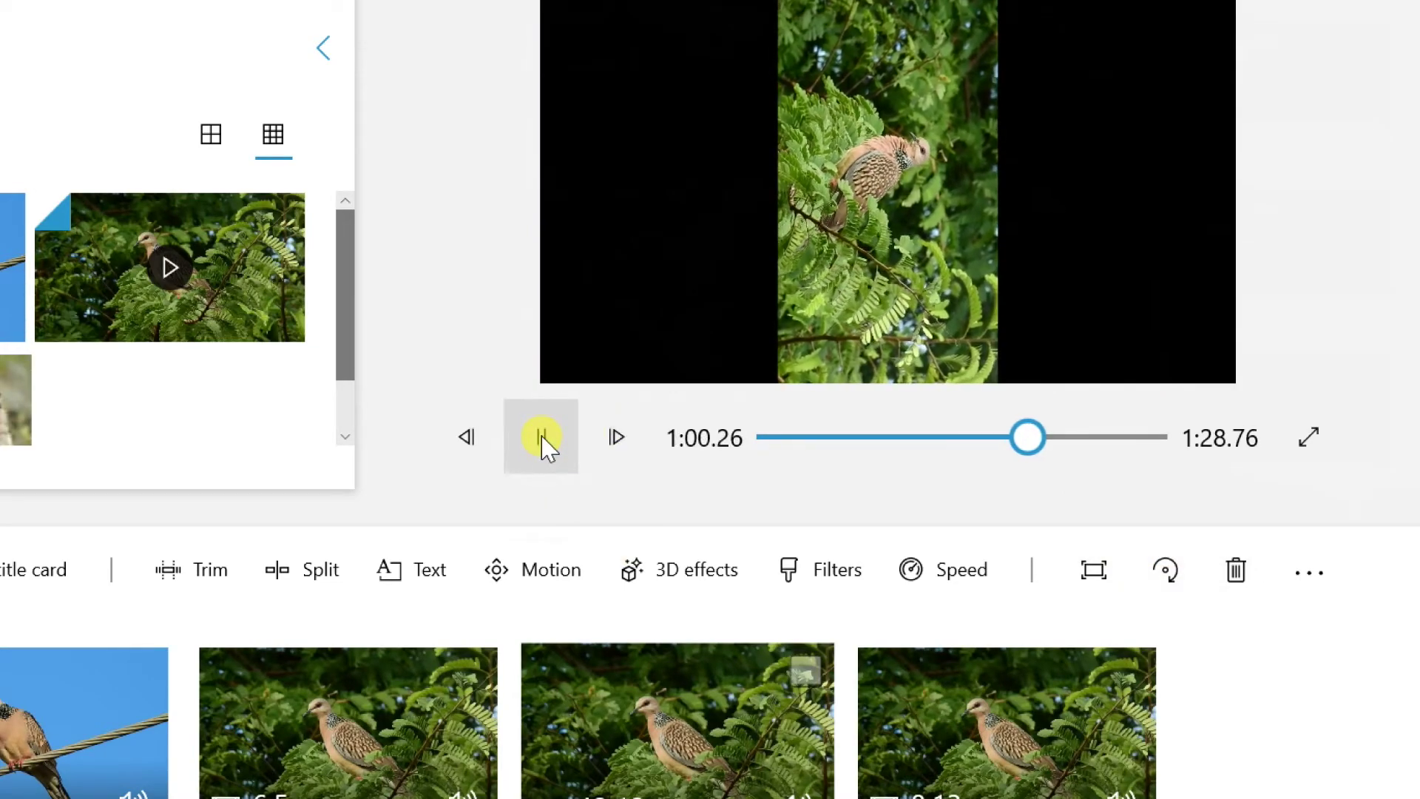
click(541, 438)
click(1165, 571)
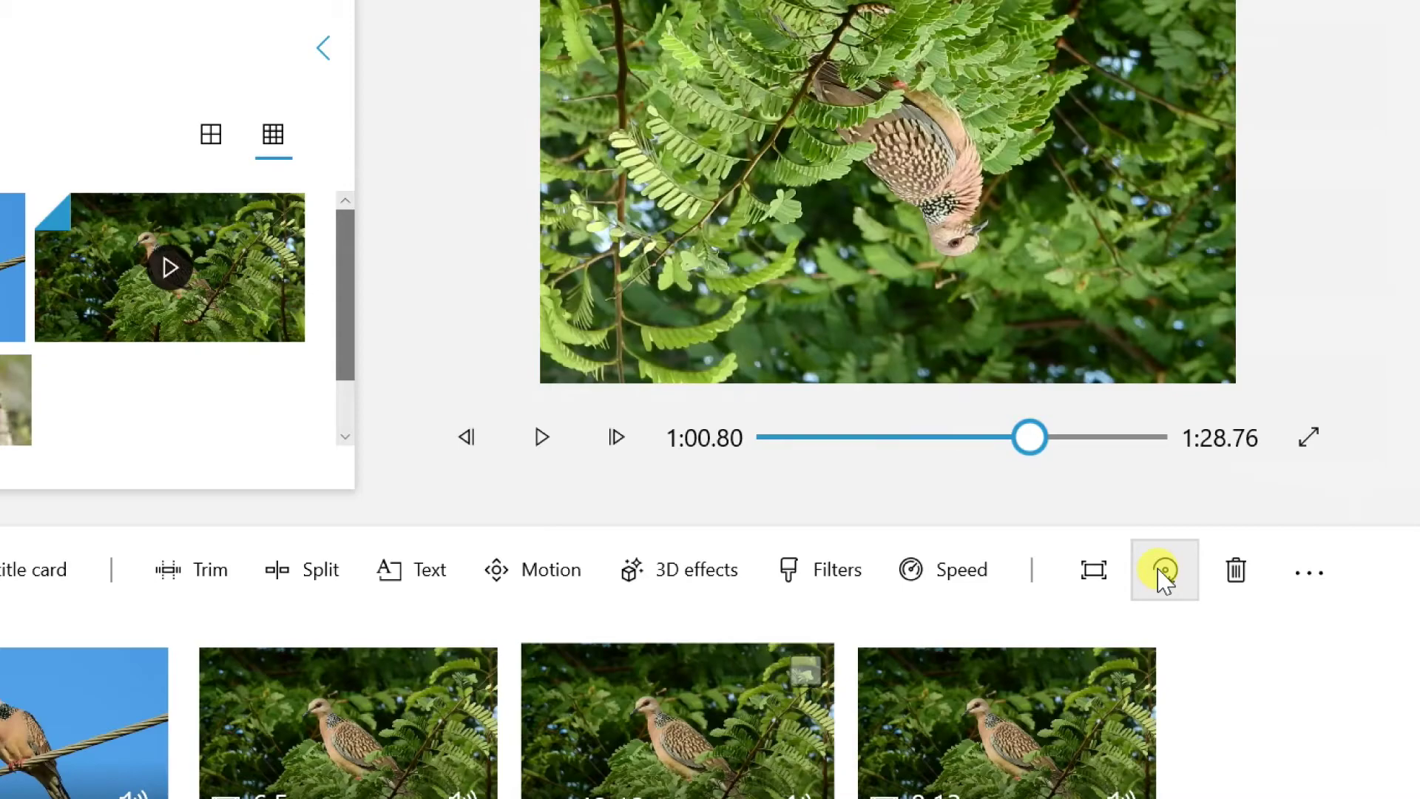
click(1165, 571)
click(1165, 571)
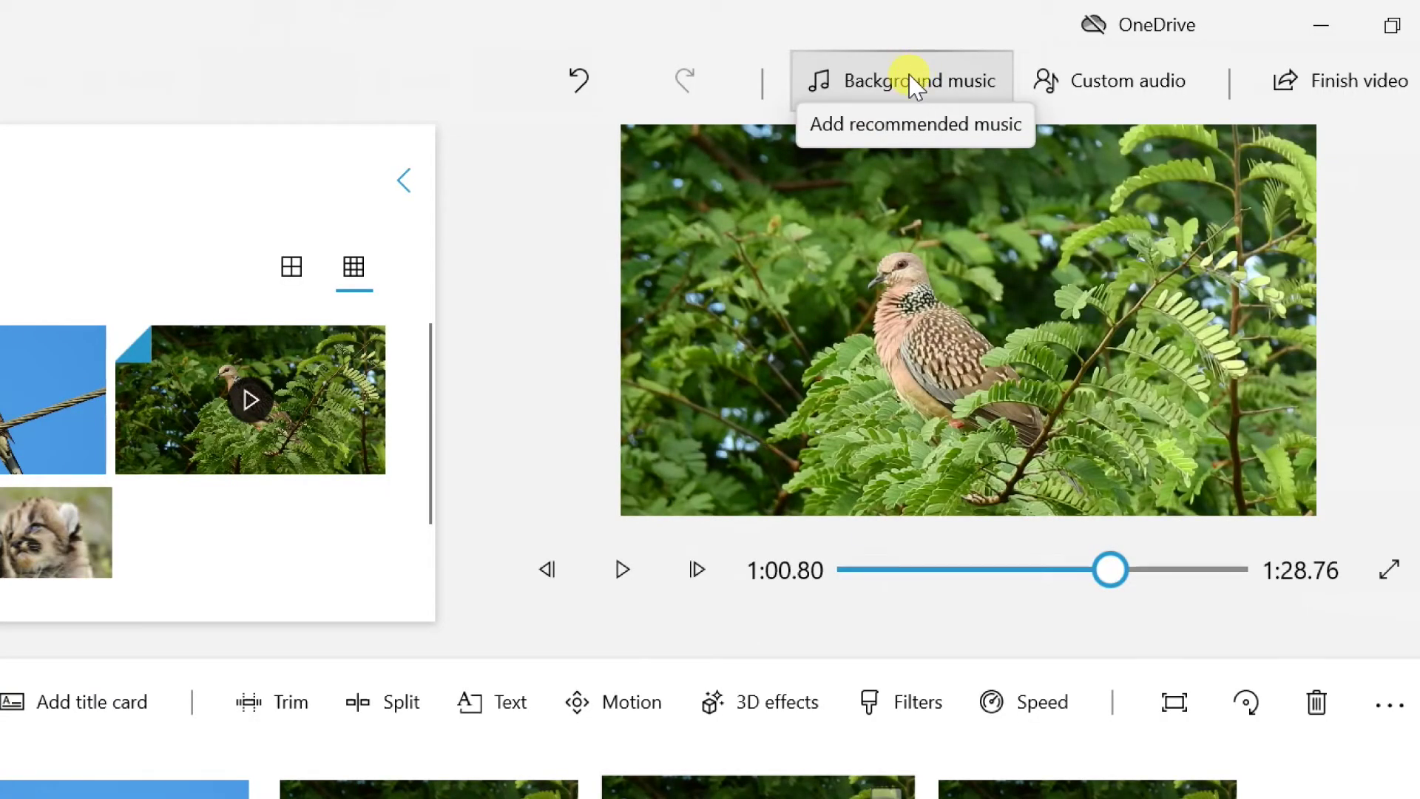
Browse the background music tracks, preview Distant Ocean and add it to the video without syncing to the beat.
click(912, 78)
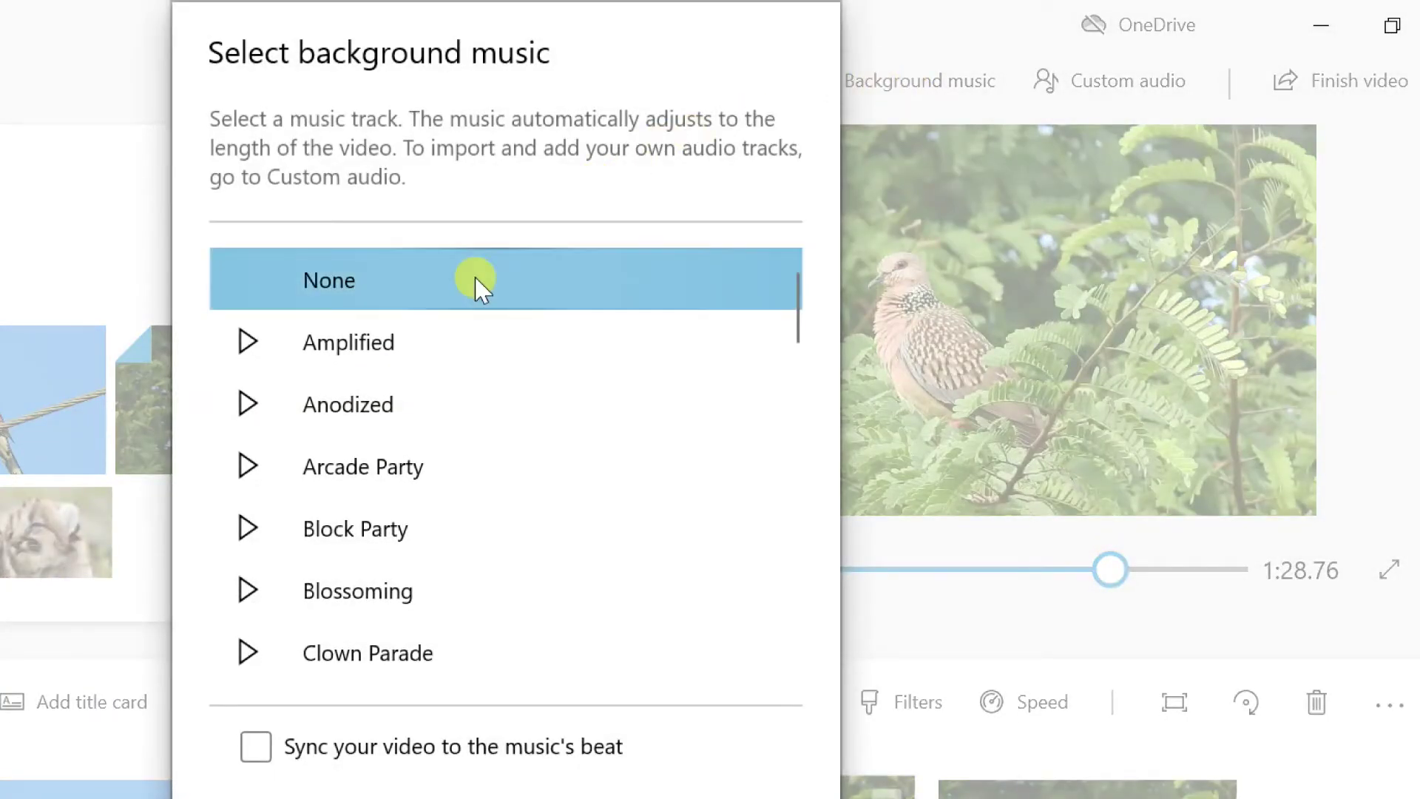
scroll(375, 564, down, 10)
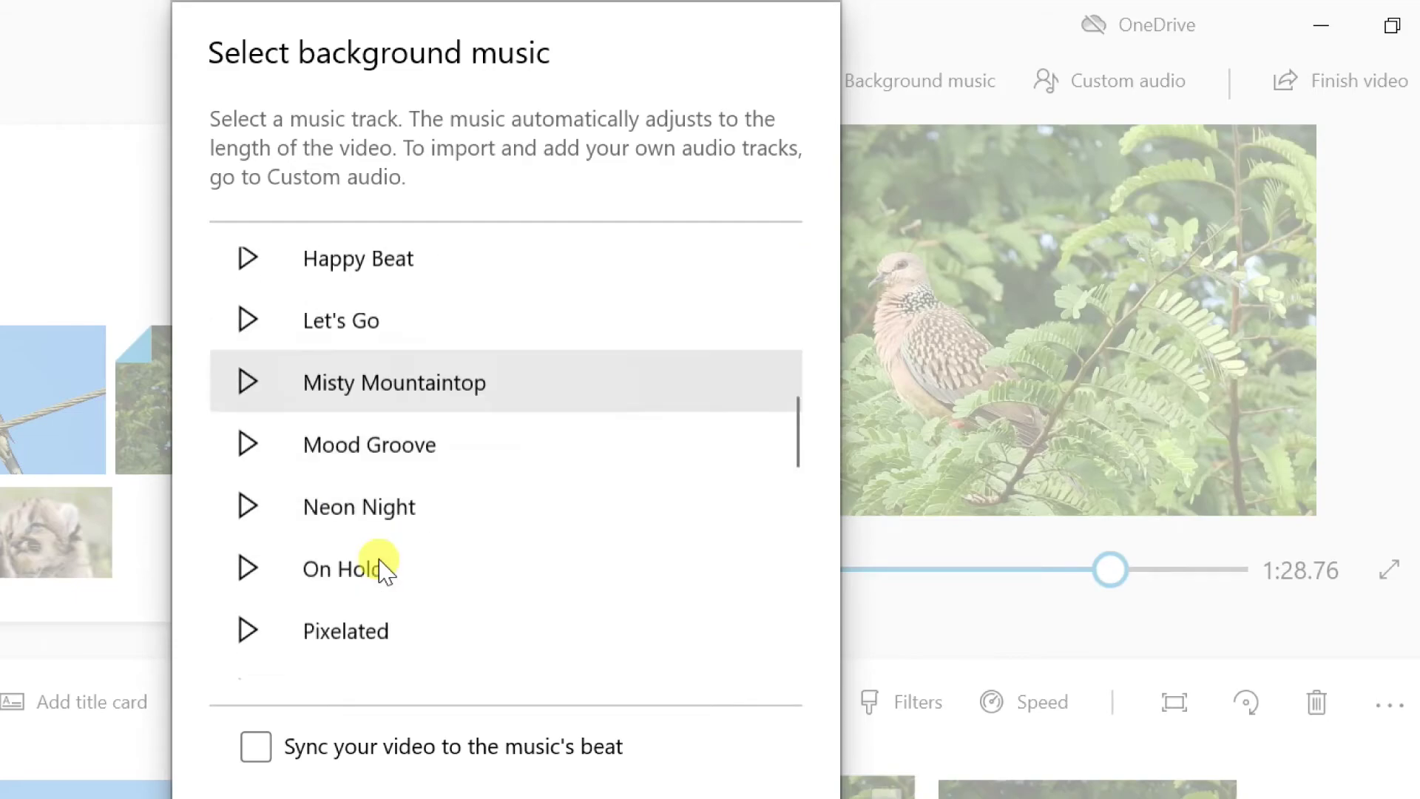
scroll(383, 569, down, 5)
scroll(385, 566, up, 10)
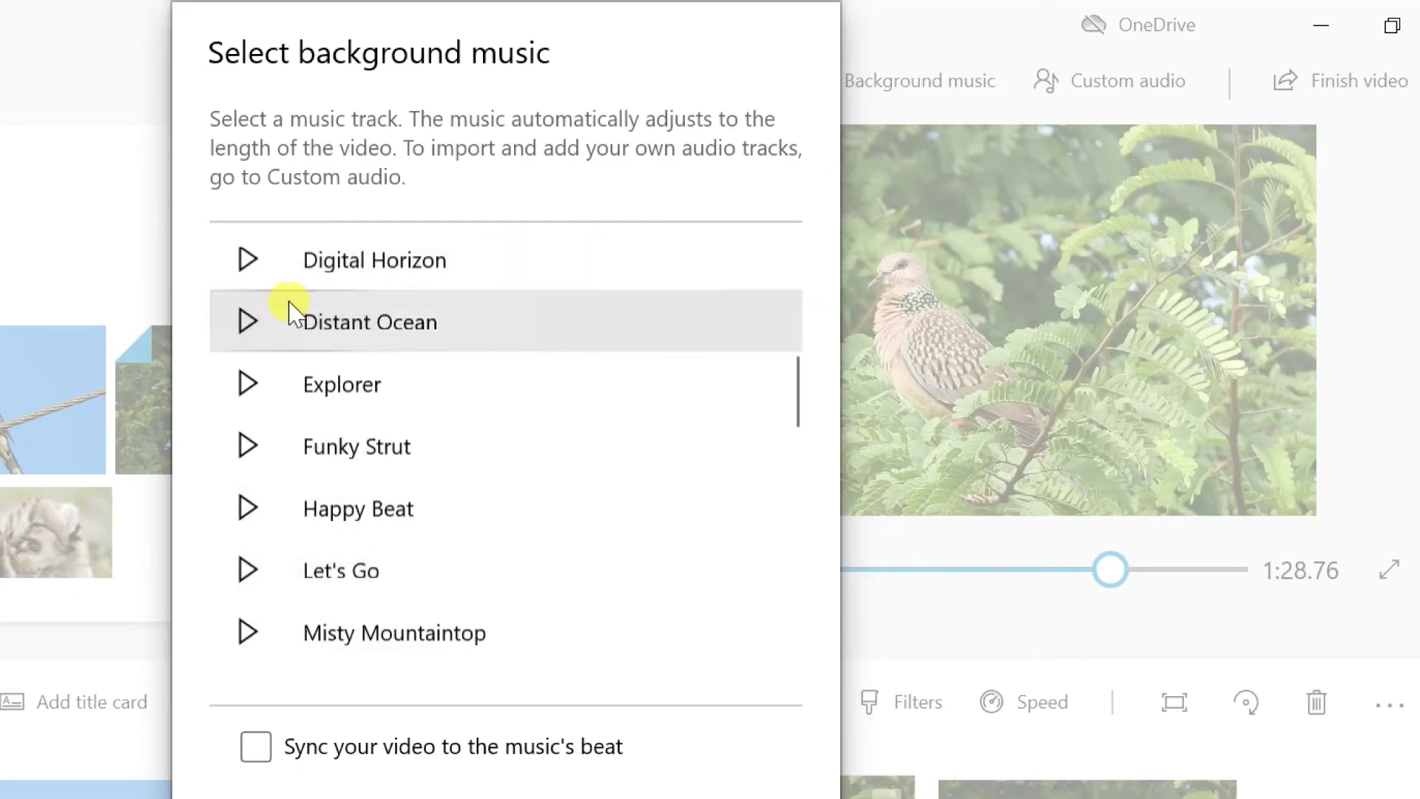
click(246, 322)
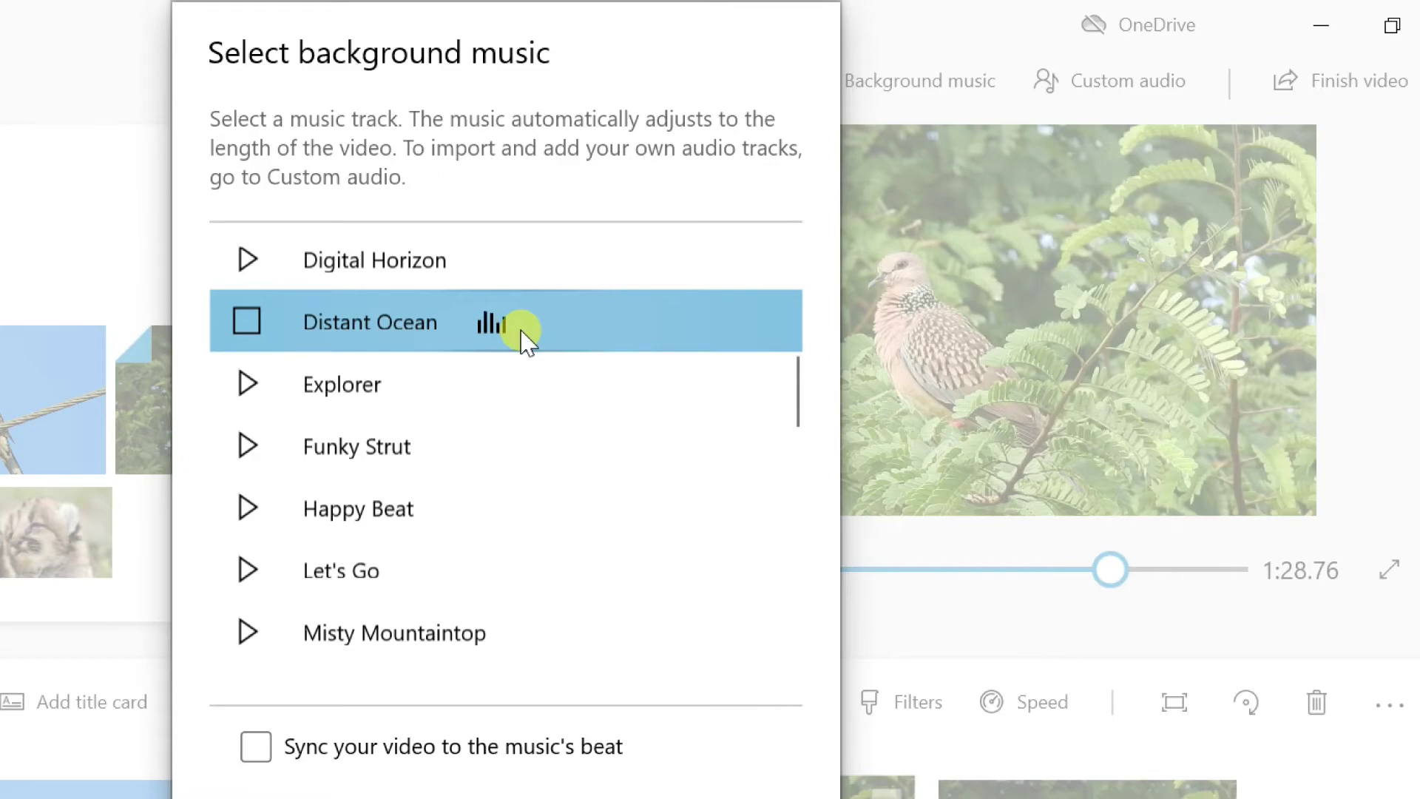
click(247, 321)
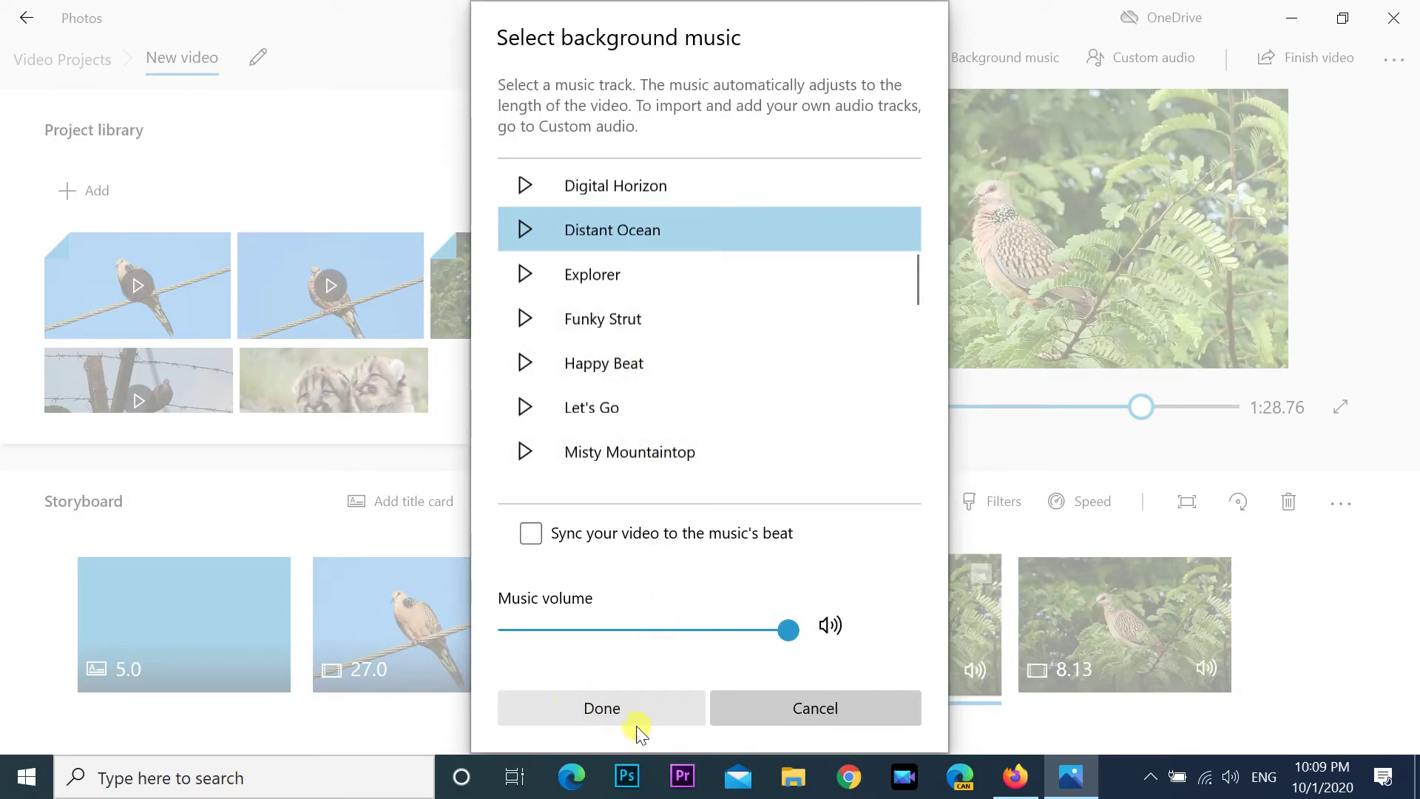
click(625, 710)
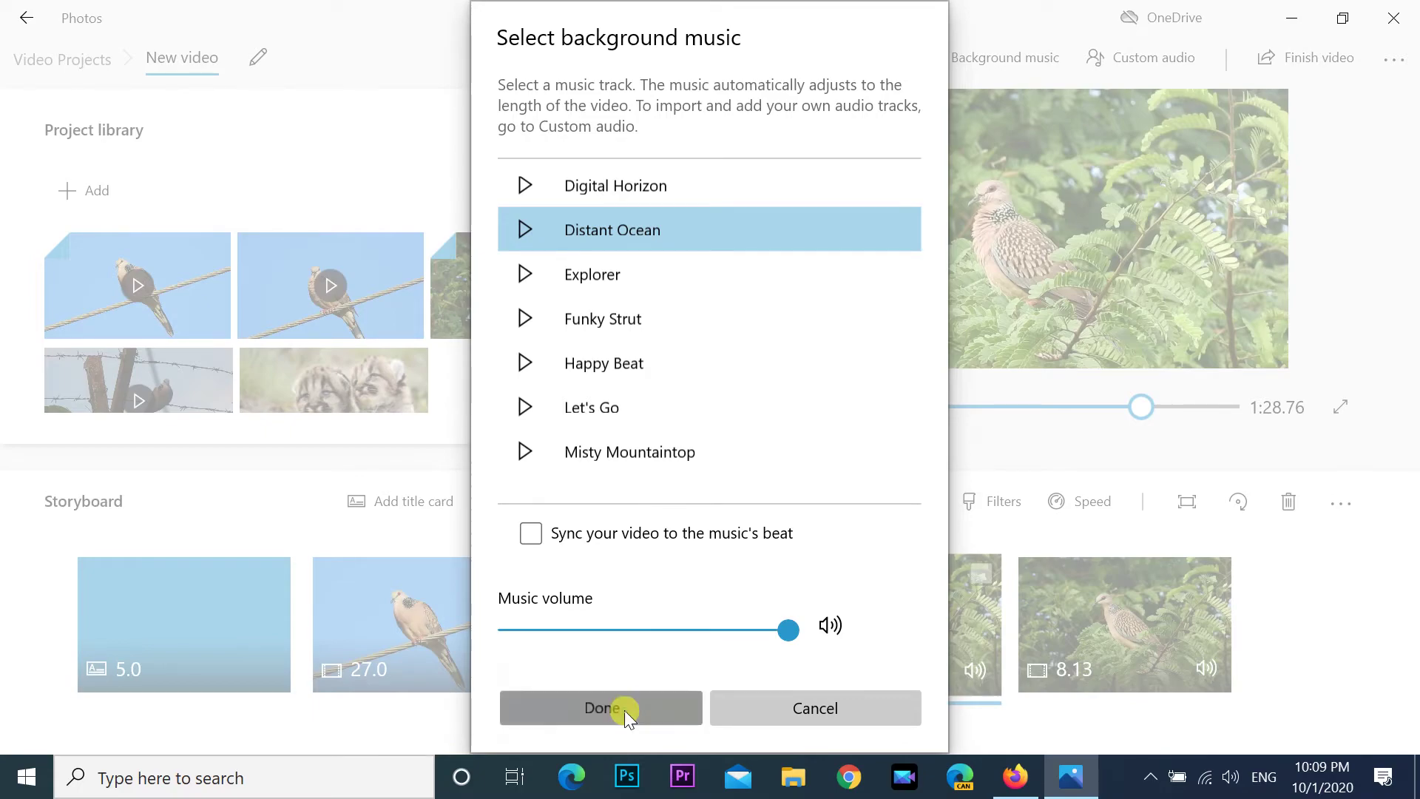
Play the video from the title card to check the background music.
click(790, 408)
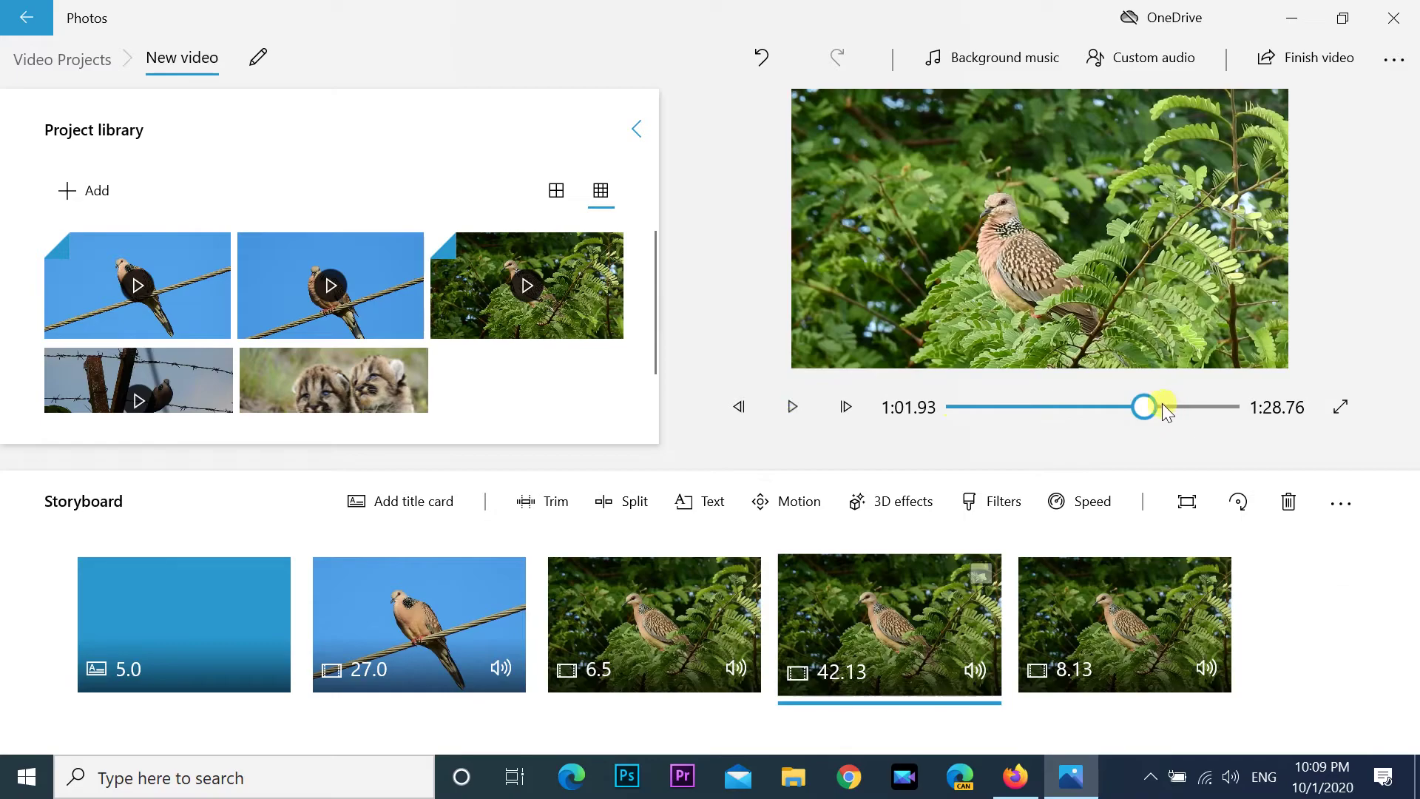
drag(1141, 411, 868, 438)
click(793, 409)
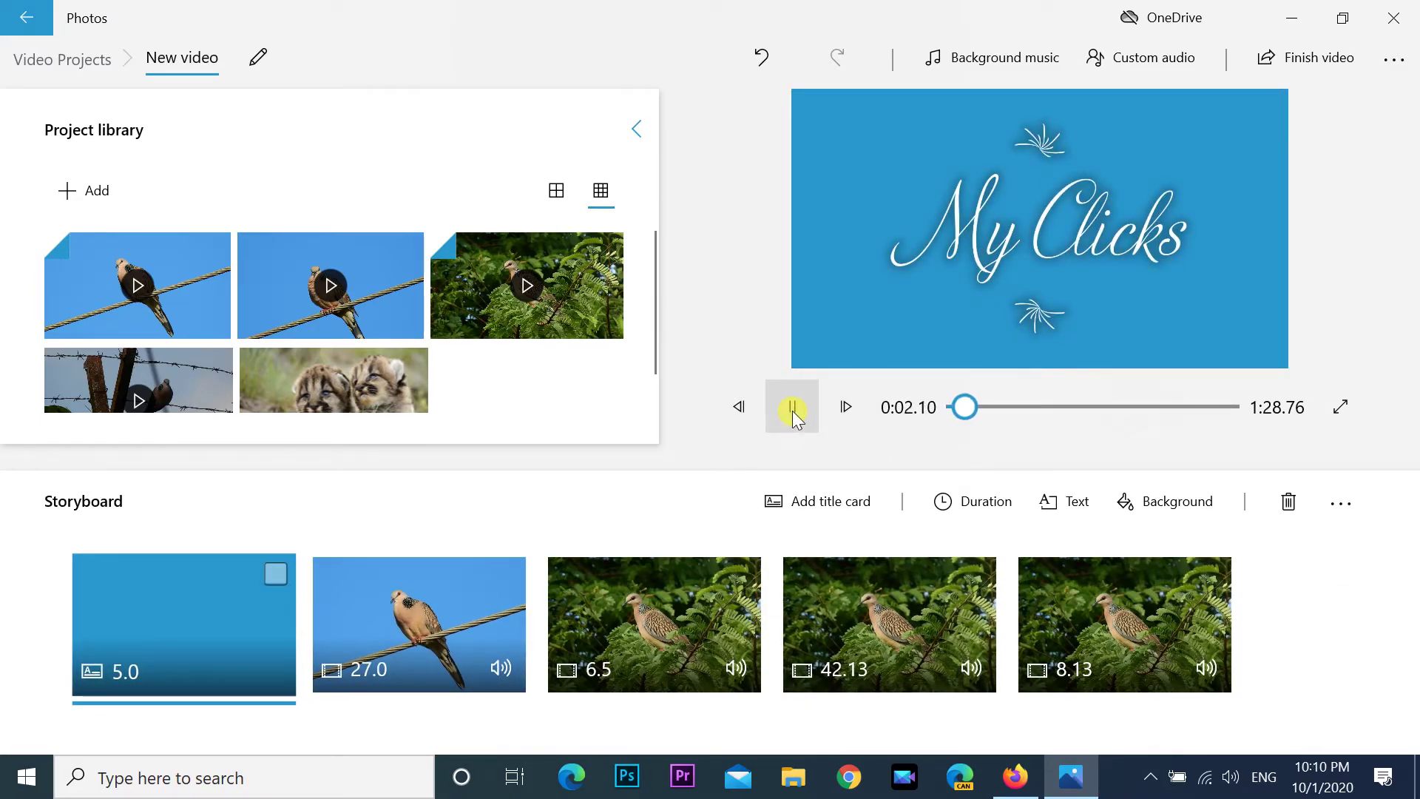
click(793, 409)
Add The Big Beat 80s MP3 from the Downloads folder as custom audio at 0:11.40 in the video.
click(989, 410)
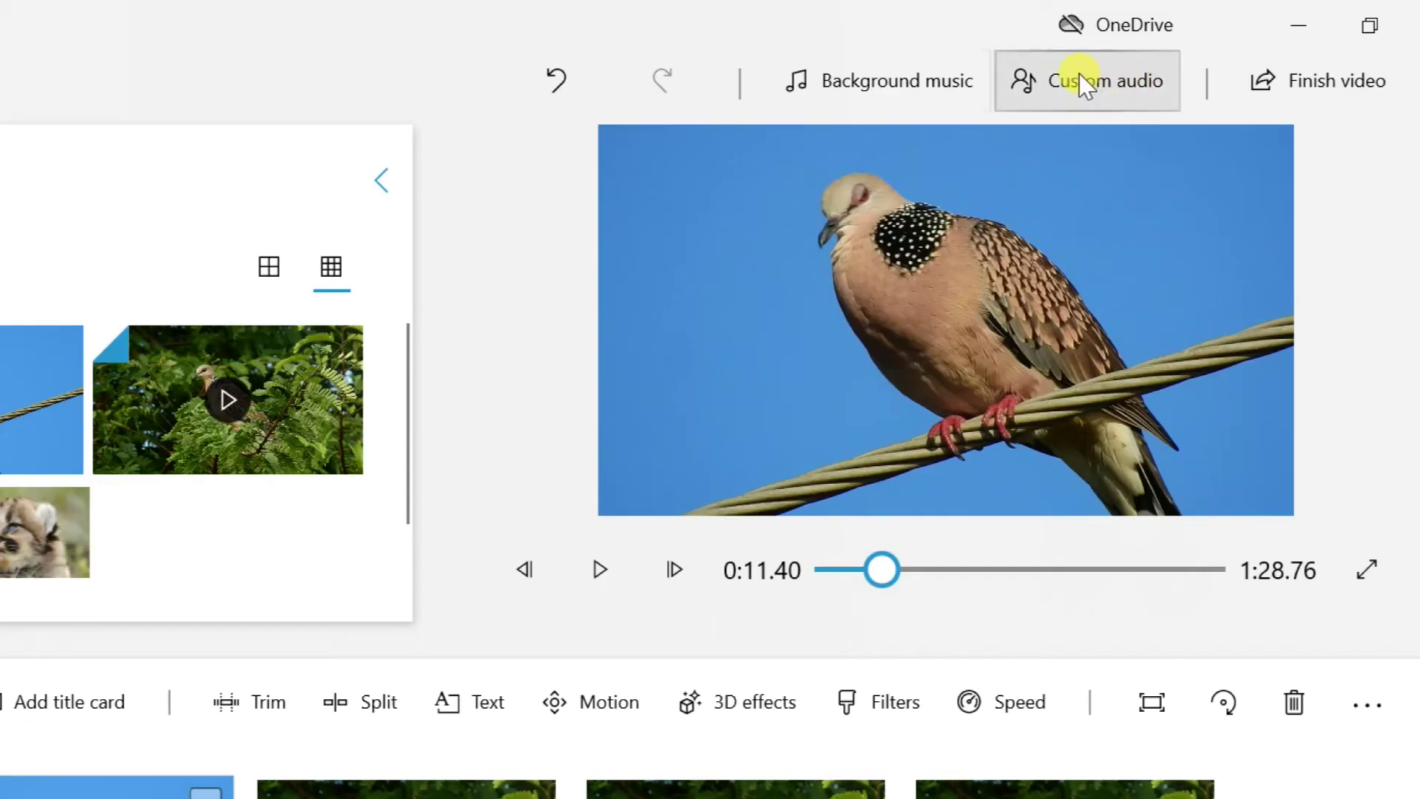
click(1081, 74)
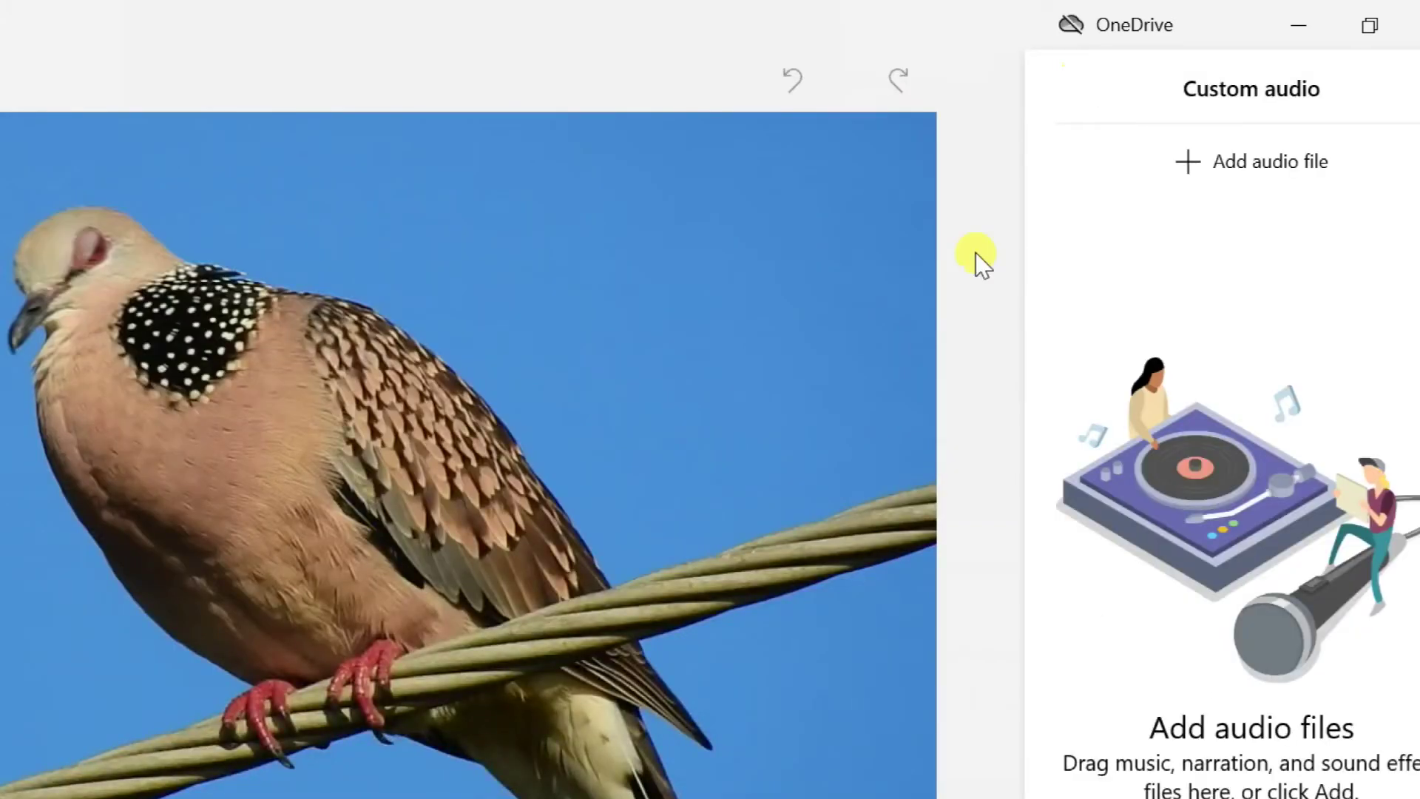
click(1210, 167)
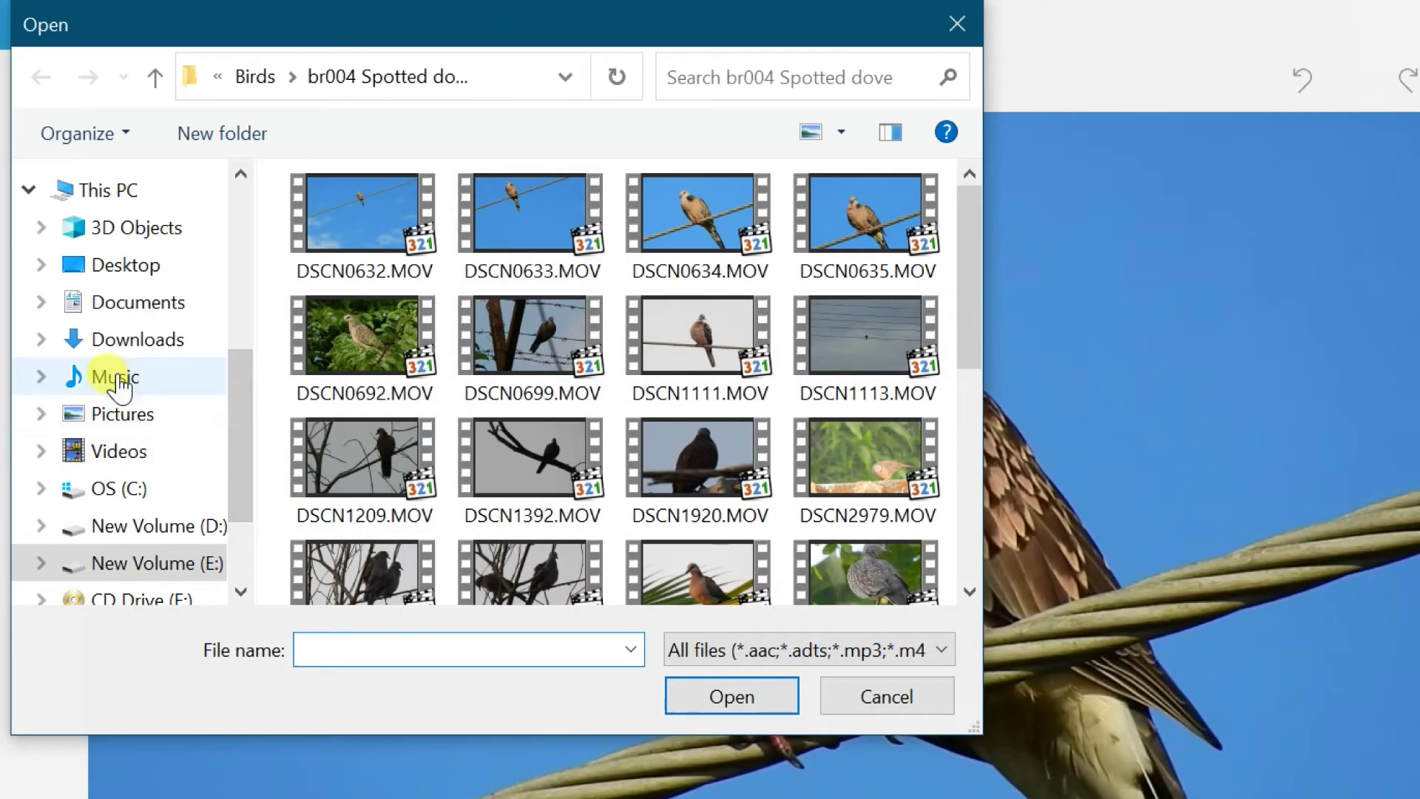
click(114, 376)
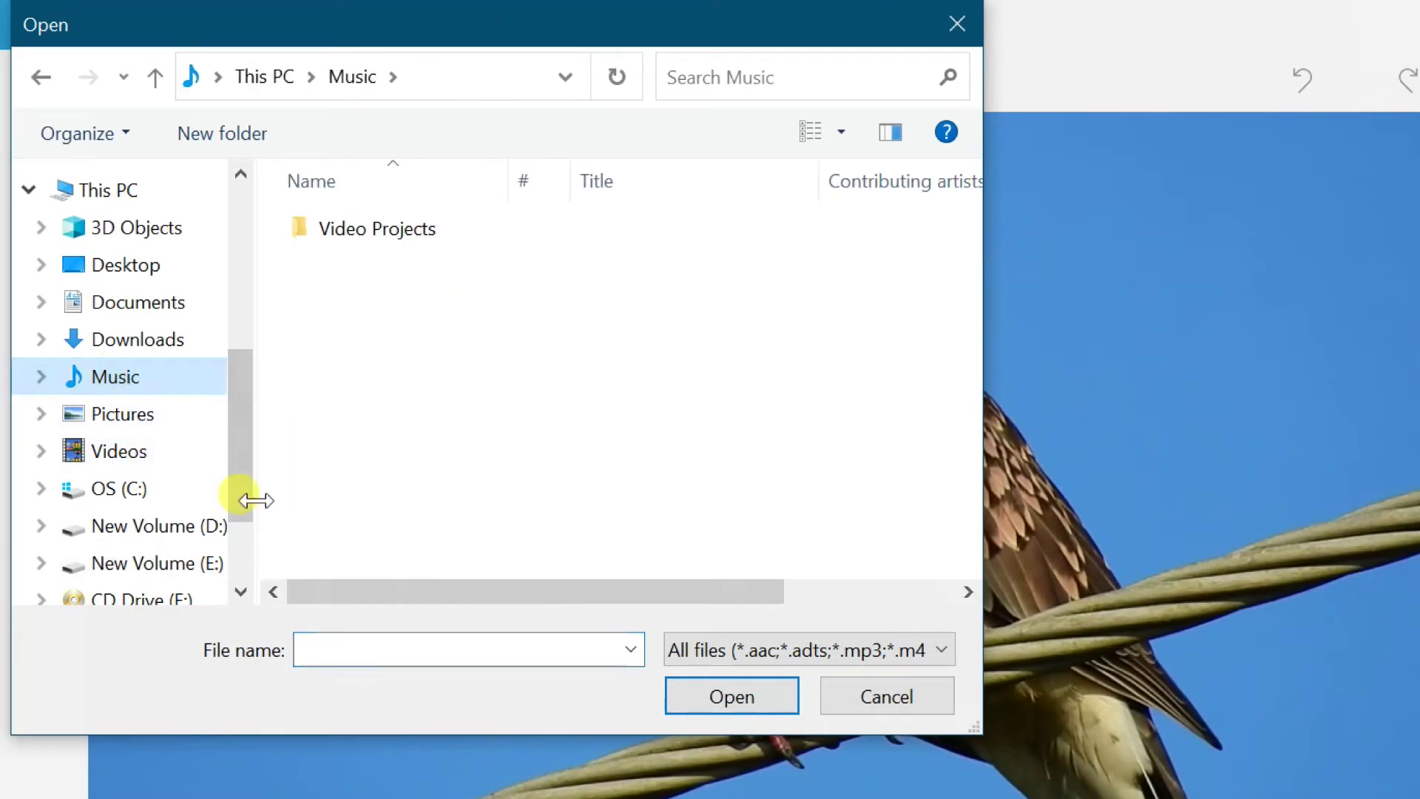
scroll(235, 476, down, 1)
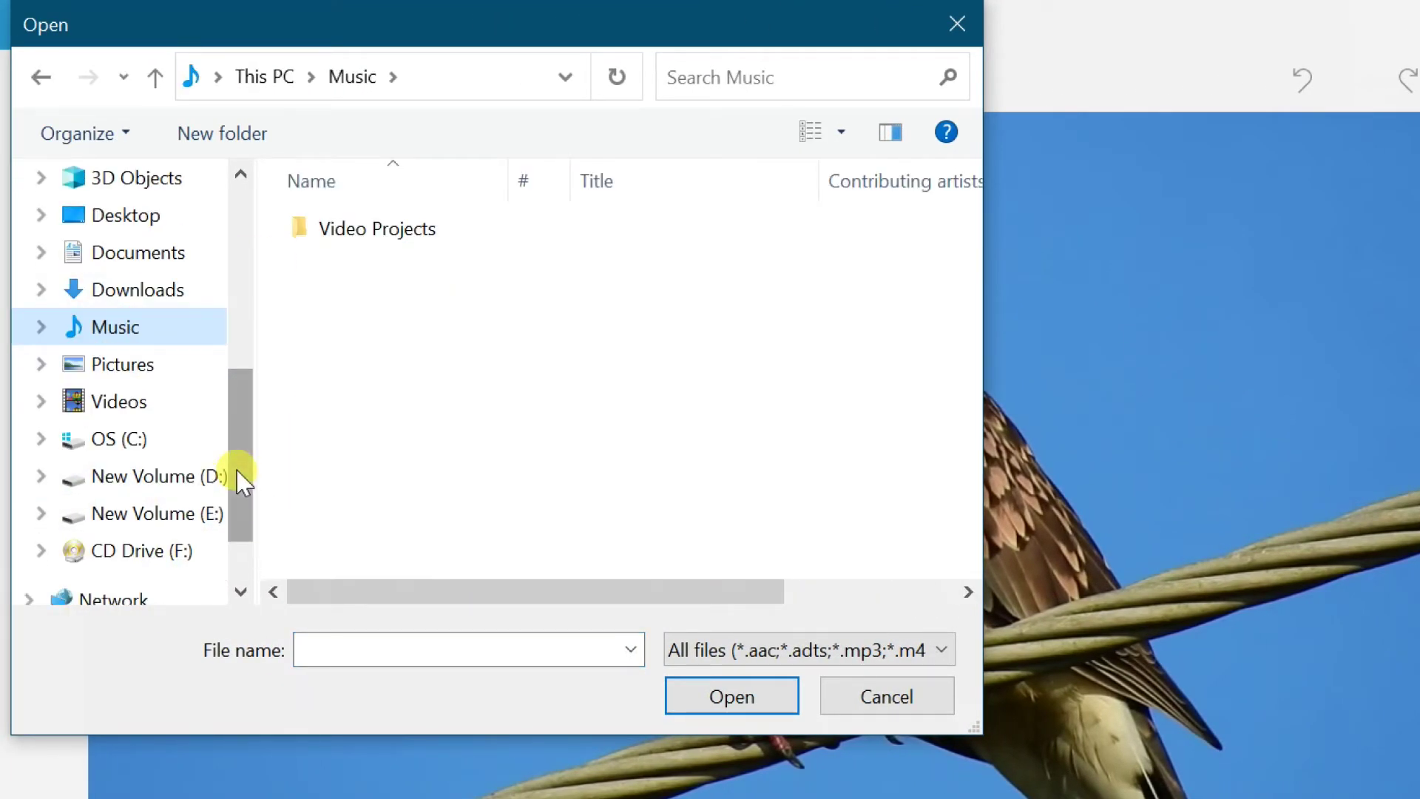
scroll(166, 361, up, 2)
click(152, 391)
scroll(555, 396, down, 3)
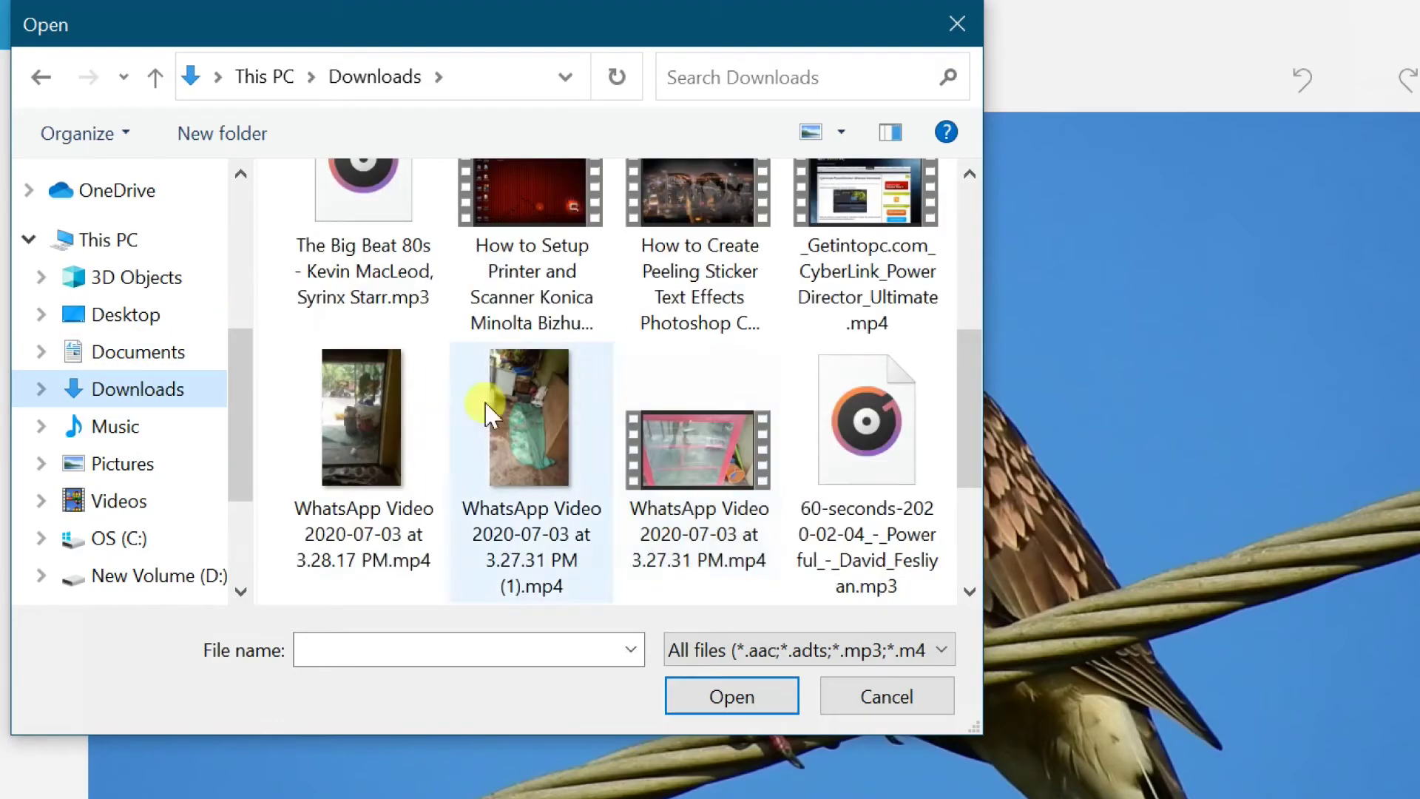
scroll(443, 377, up, 1)
click(381, 360)
click(730, 695)
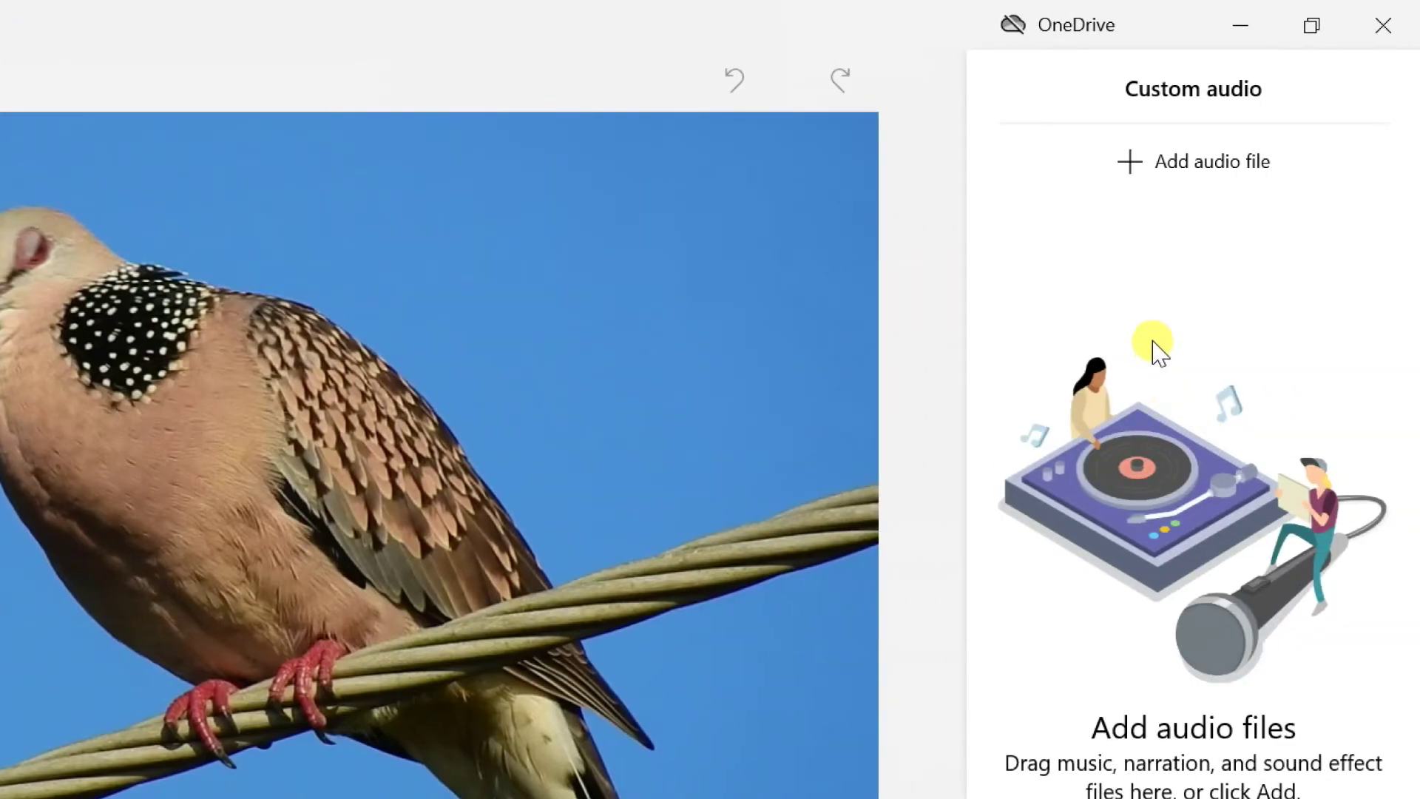
Preview the custom audio track, trim it to start about two fifths into the video and end with it, and apply it.
click(1318, 279)
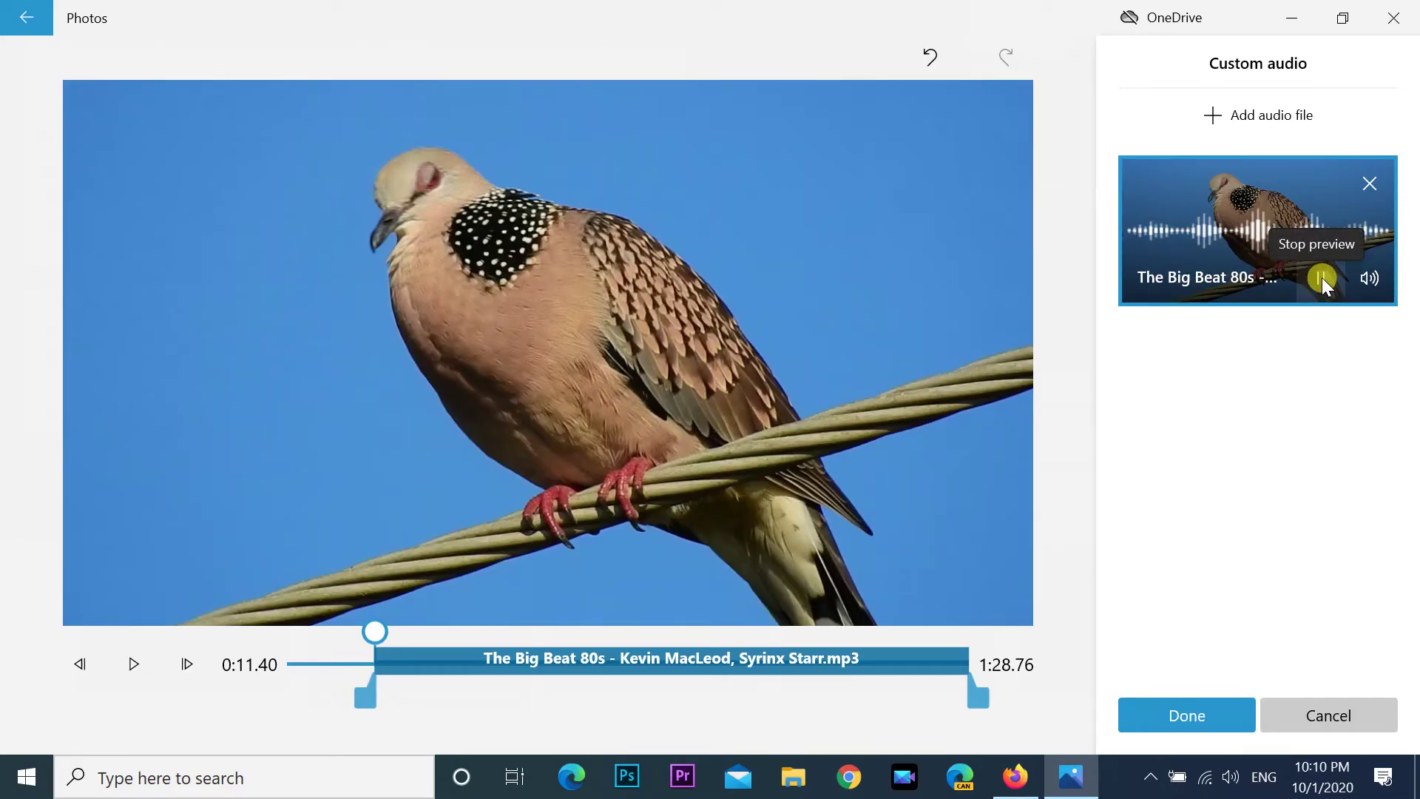
click(1321, 281)
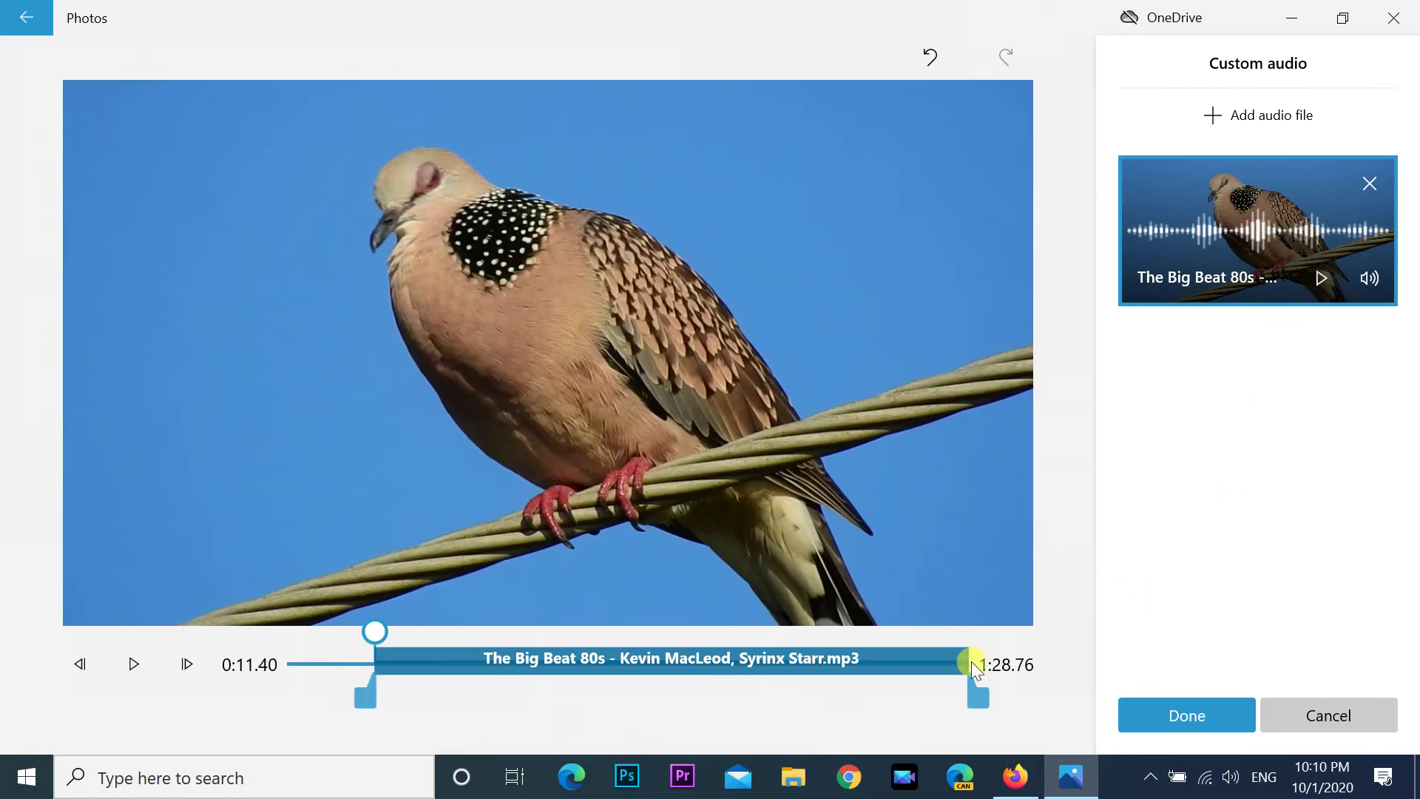
mouse_move(952, 707)
mouse_down()
mouse_move(903, 704)
mouse_move(980, 702)
mouse_up()
drag(261, 699, 891, 688)
drag(539, 679, 420, 729)
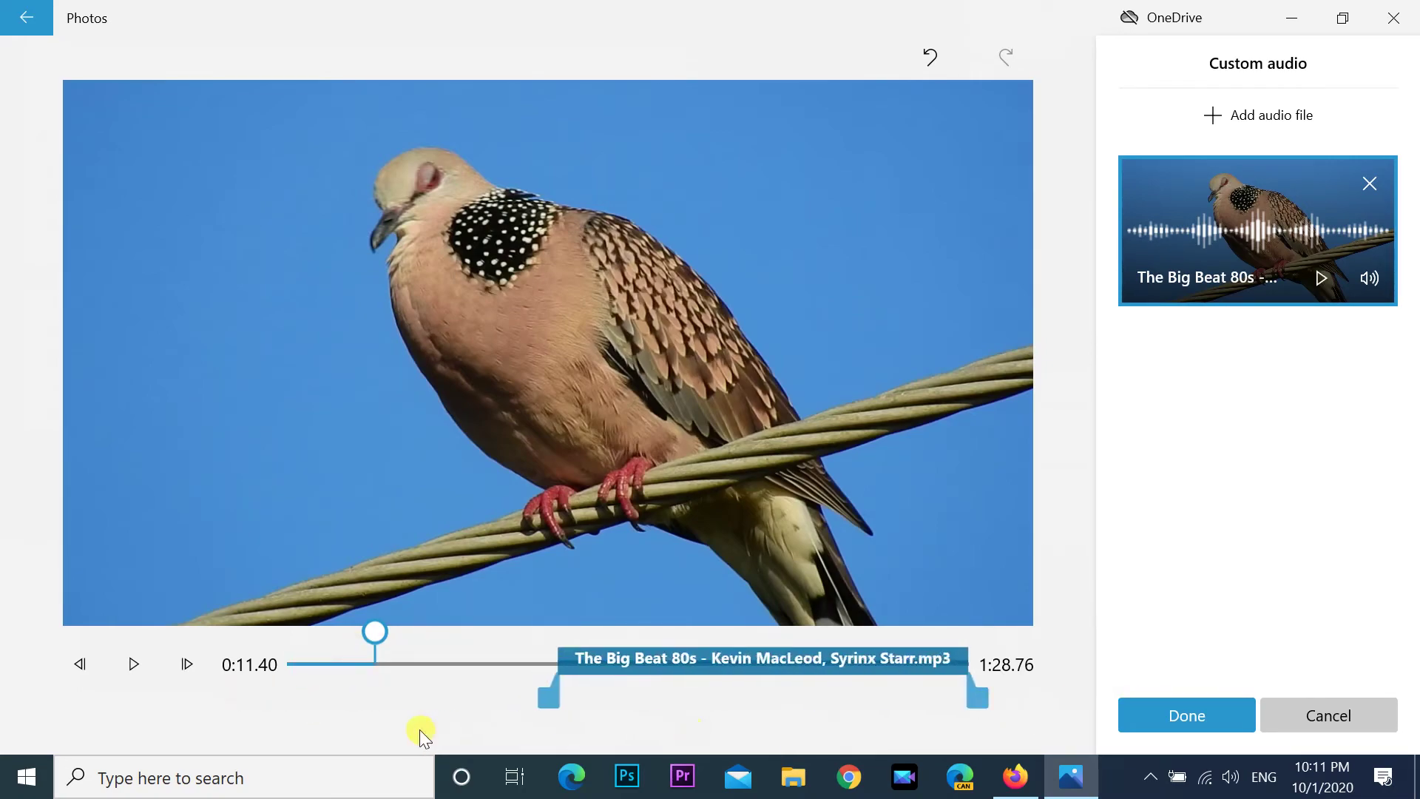
click(1174, 707)
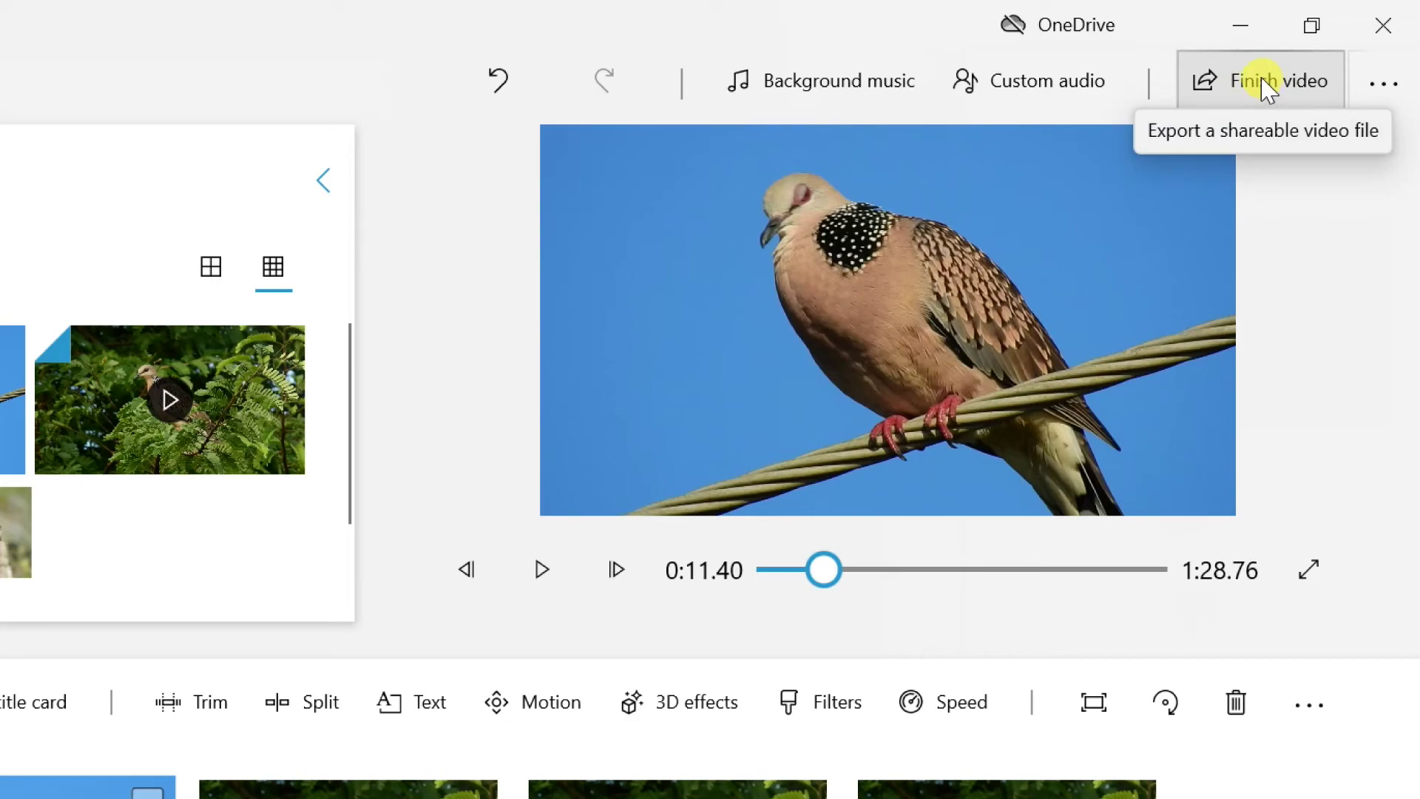
Finish the video with High 1080p quality and hardware-accelerated encoding kept on, and proceed to saving the export.
click(1267, 87)
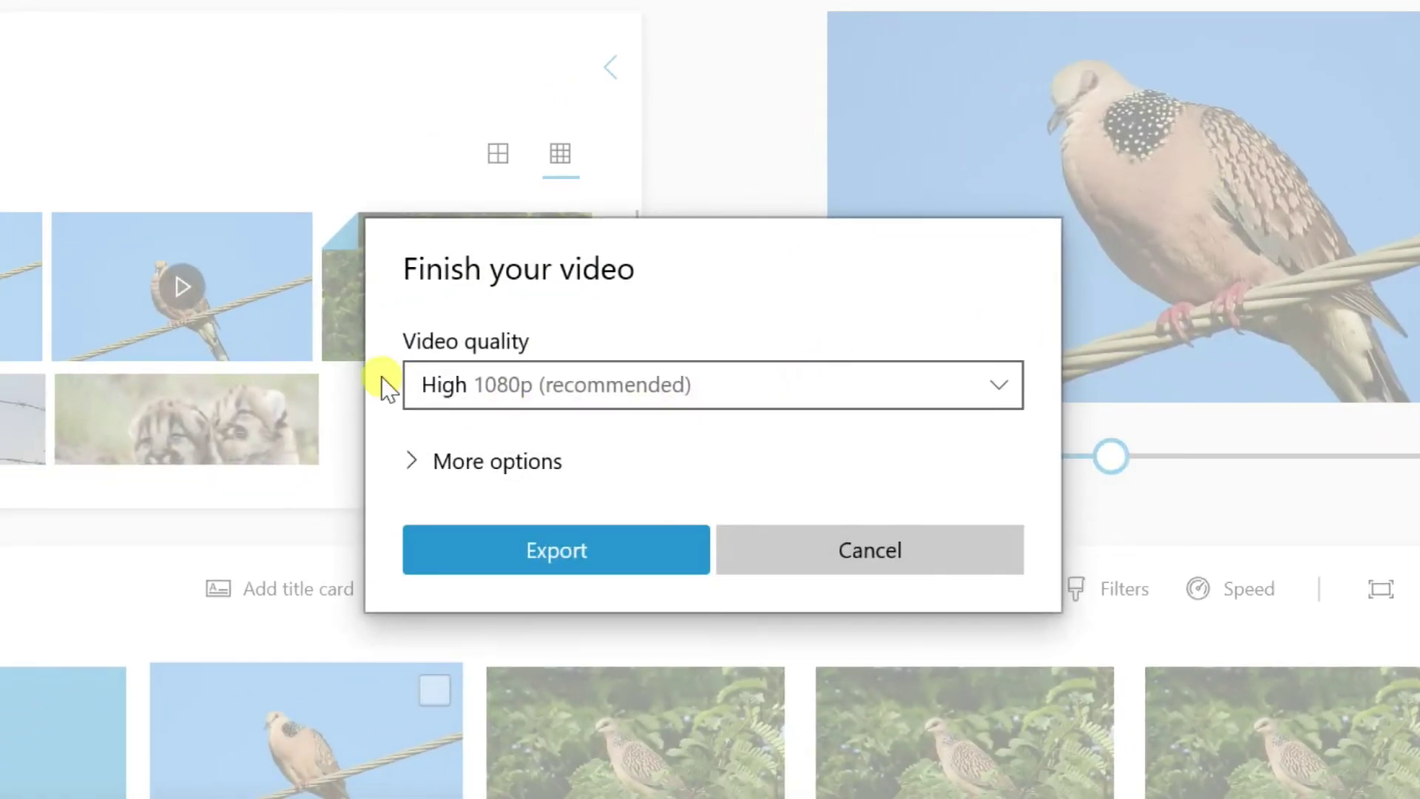
click(293, 497)
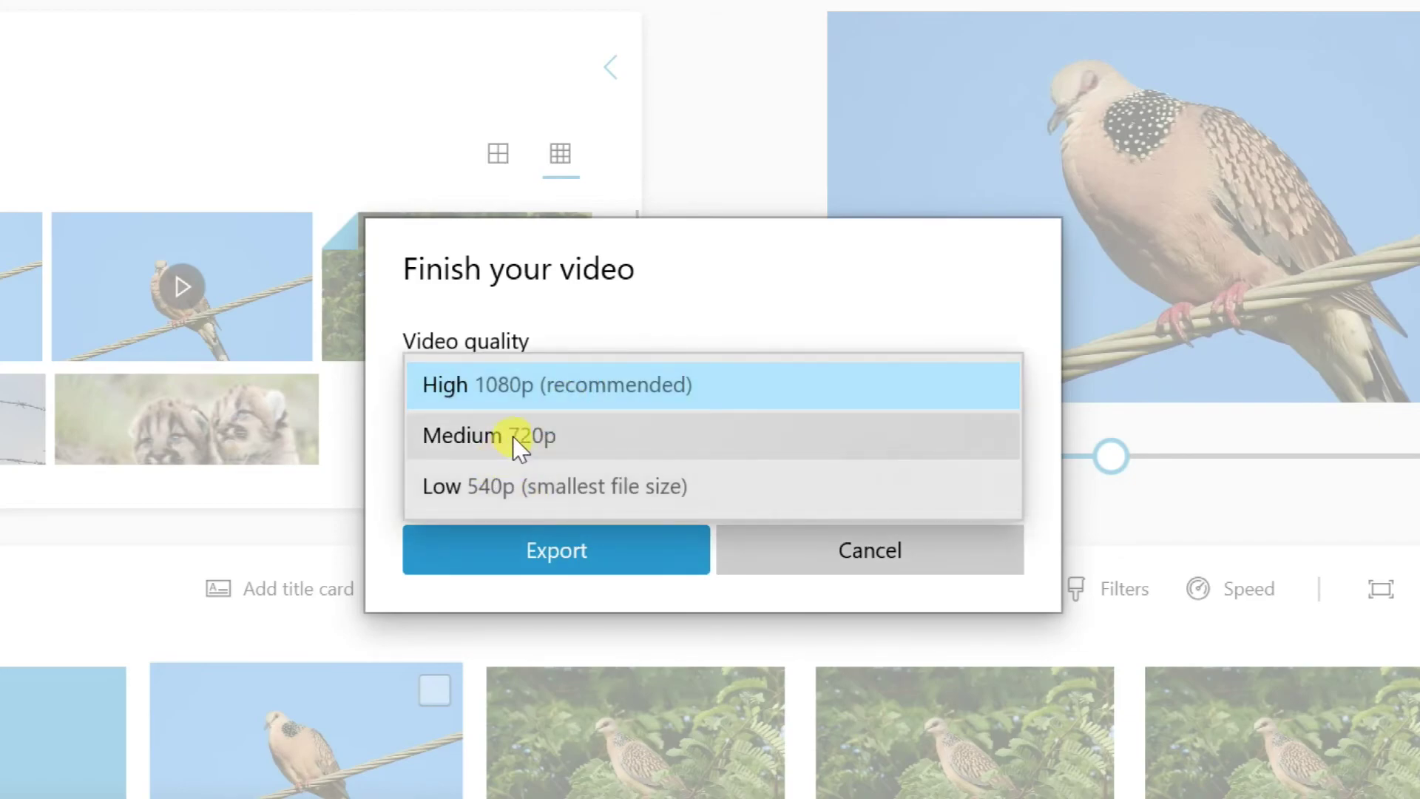
click(705, 380)
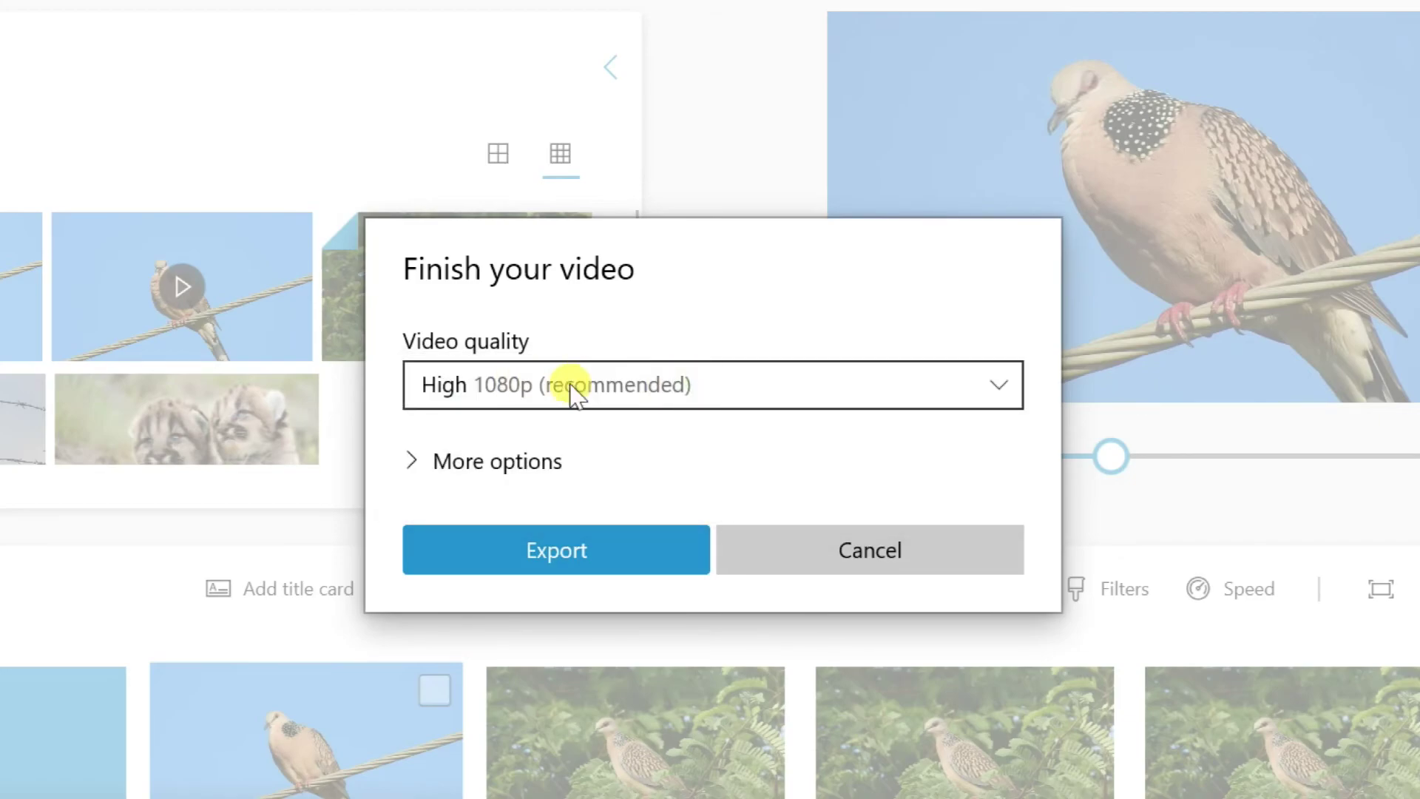
click(422, 463)
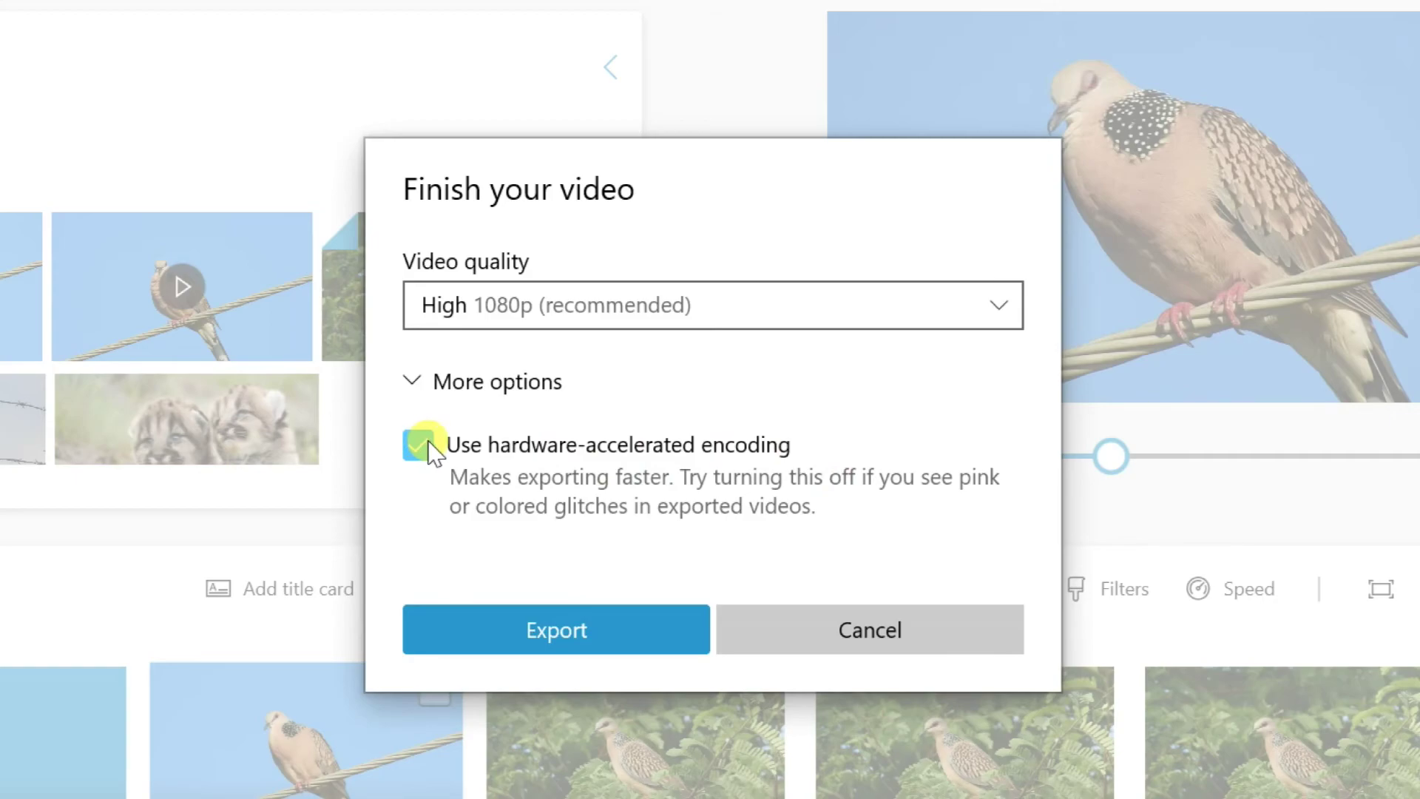
click(588, 623)
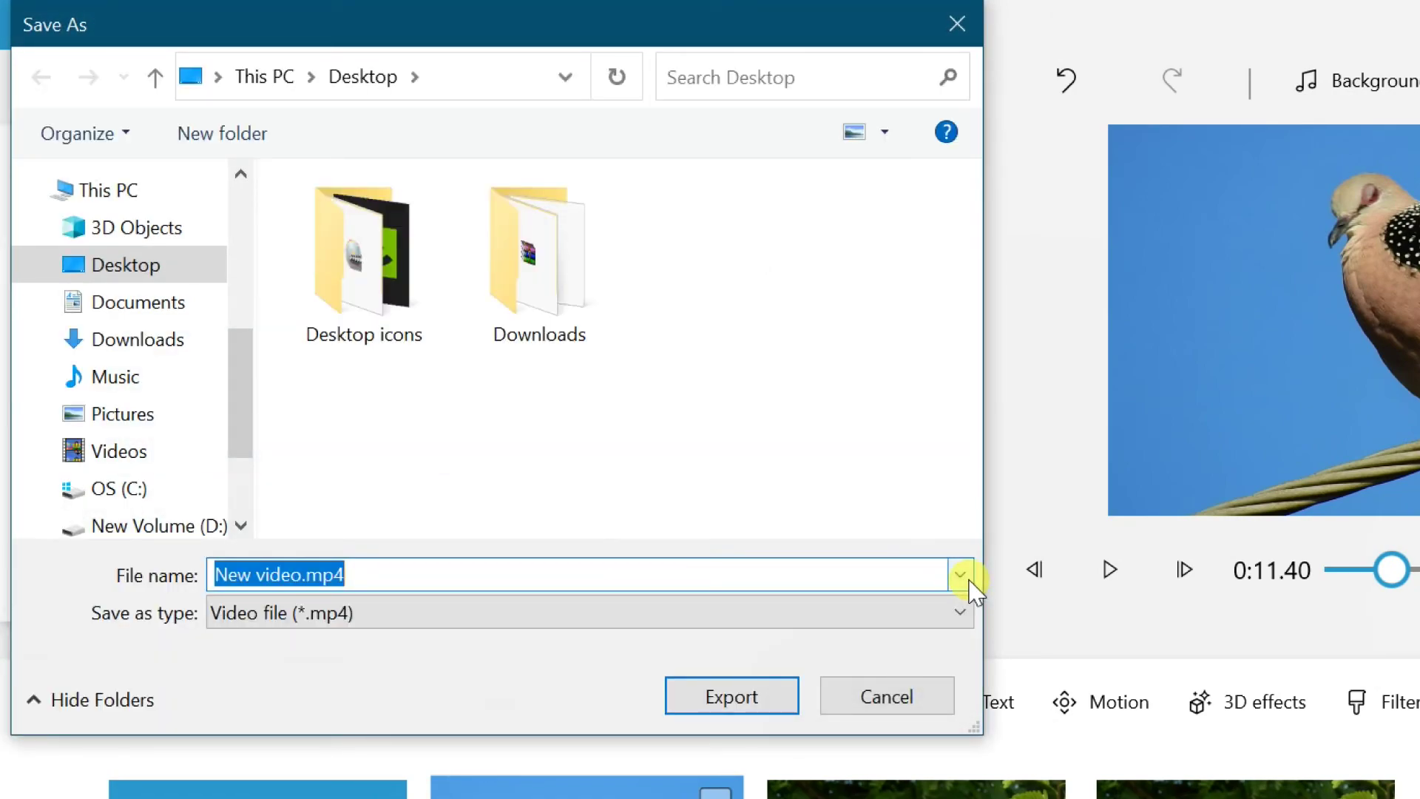
Name the video file new.mp4 and export it to the Desktop.
click(300, 577)
drag(299, 577, 174, 571)
text(my)
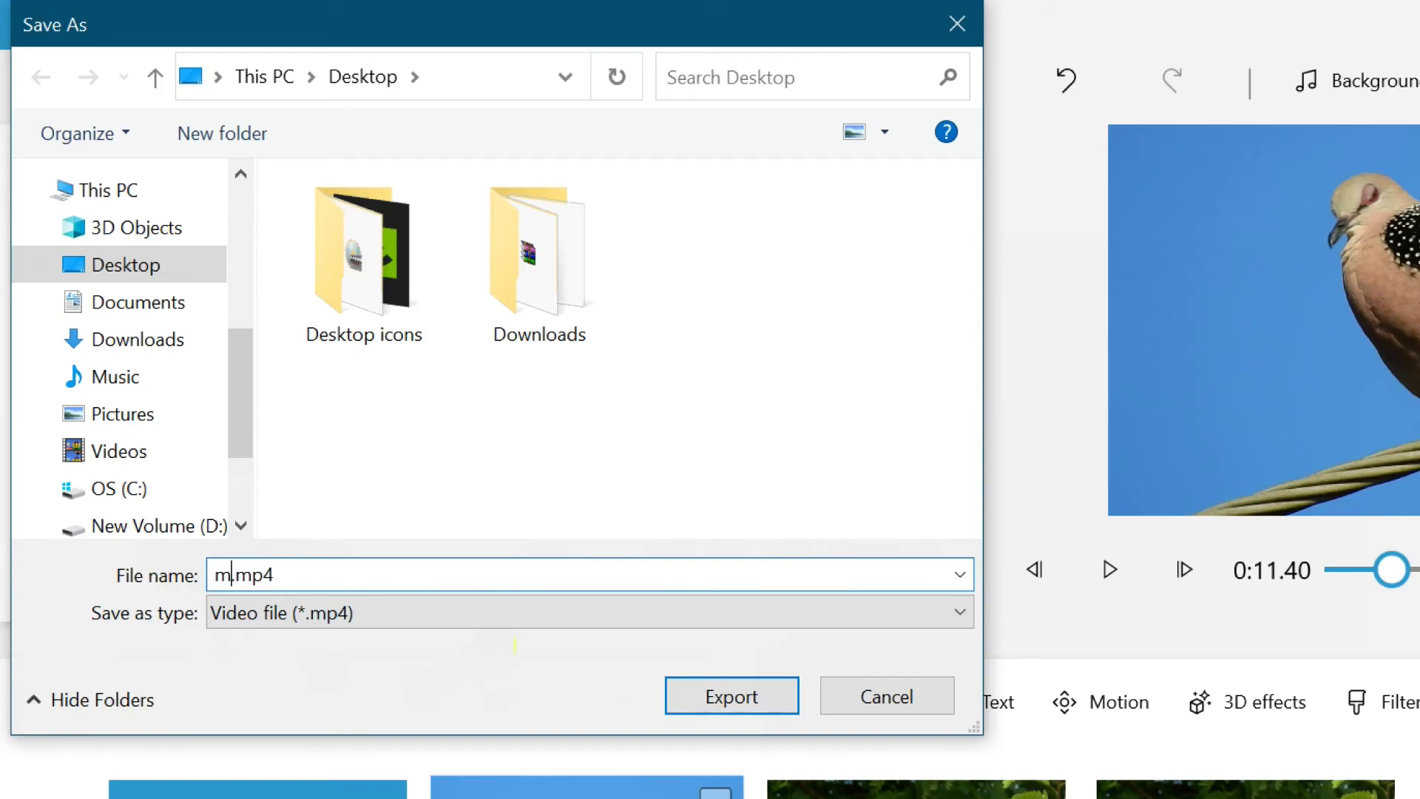
key(BackSpace)
text(new)
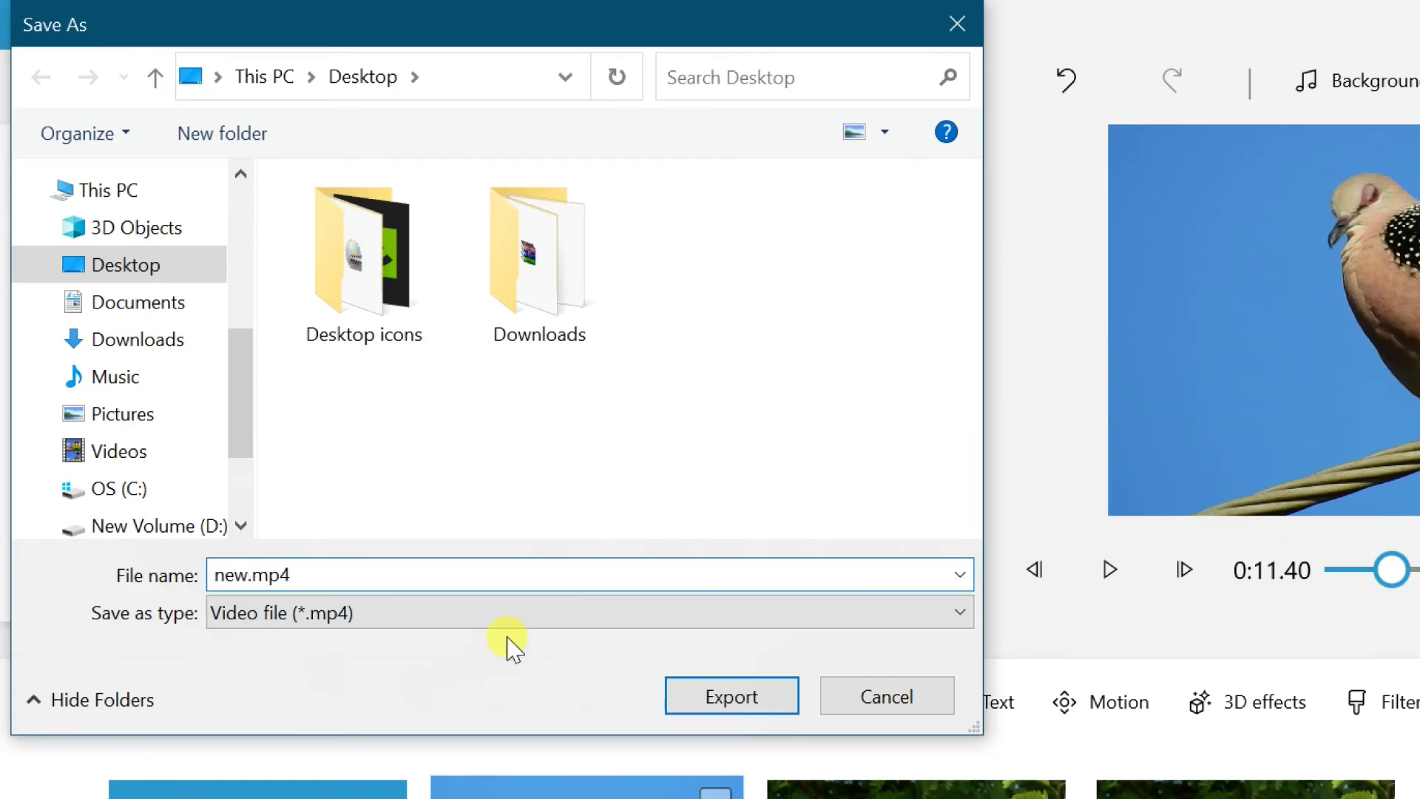
click(734, 699)
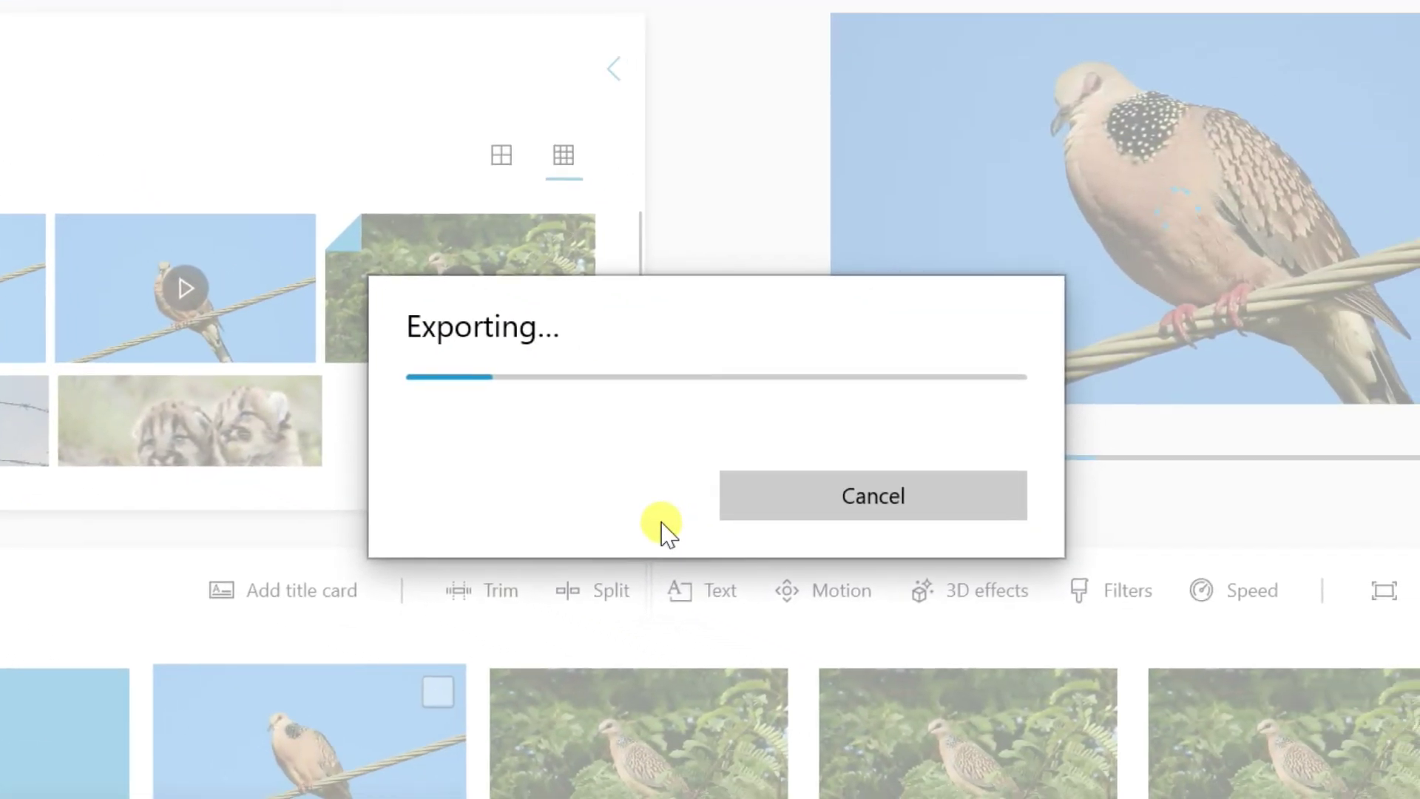